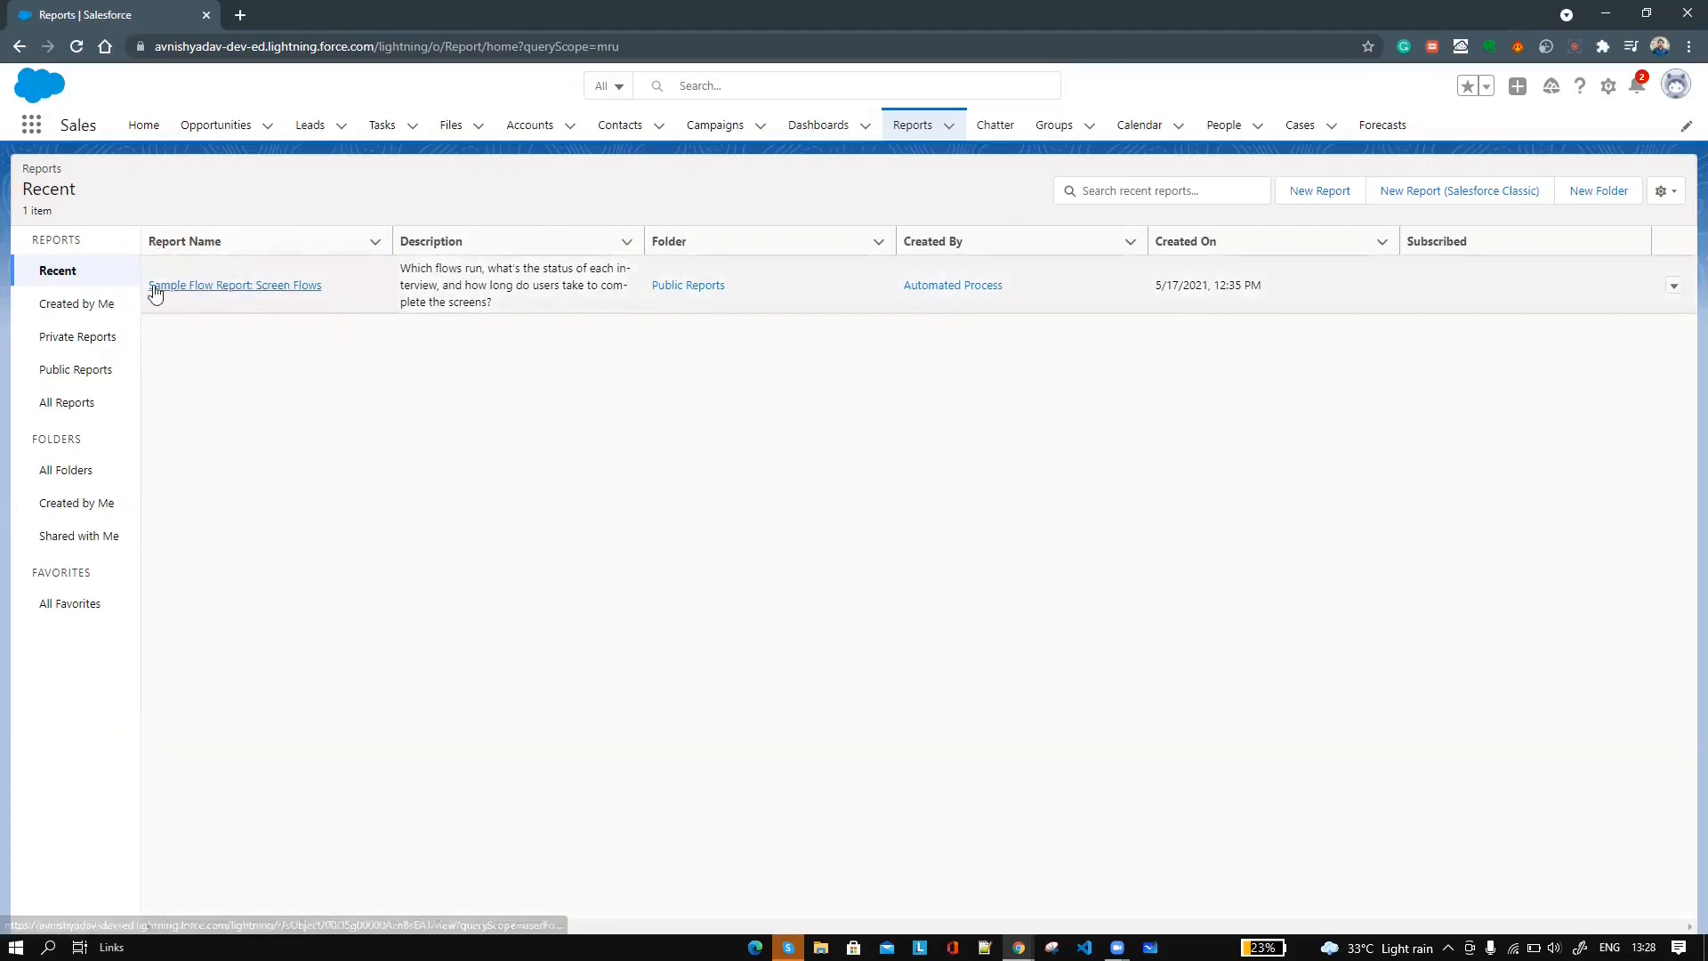
- Look through the report lists for Created by Me, Private Reports, Public Reports and All Reports
left_click(85, 307)
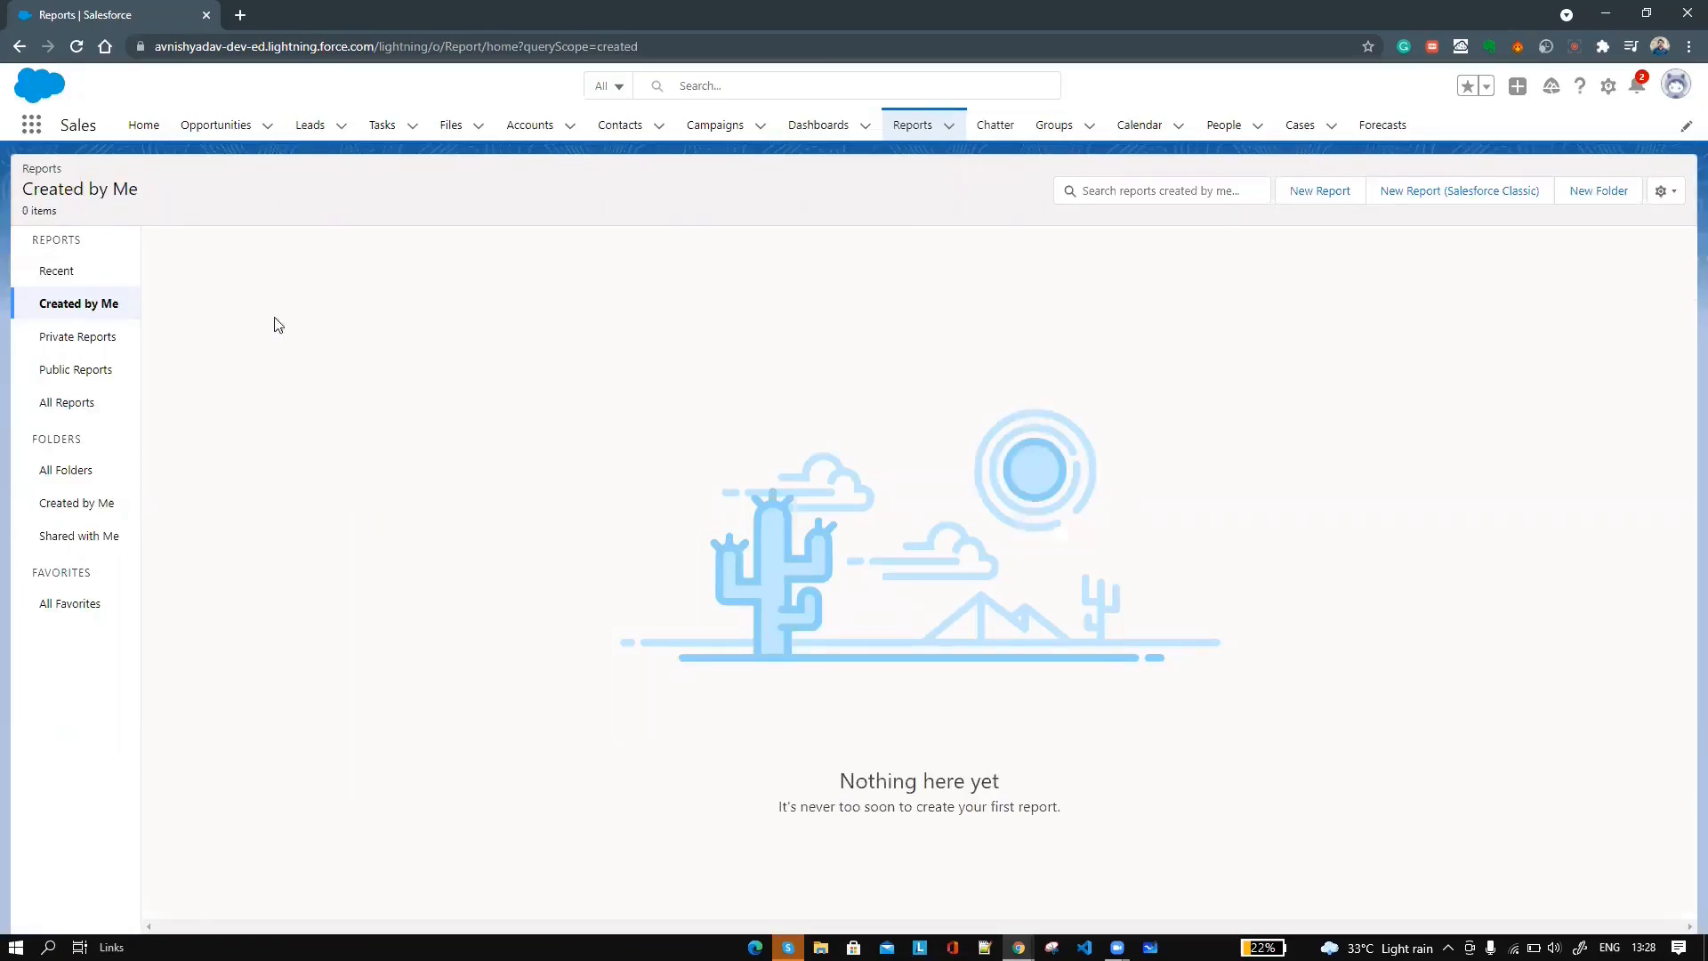
left_click(85, 347)
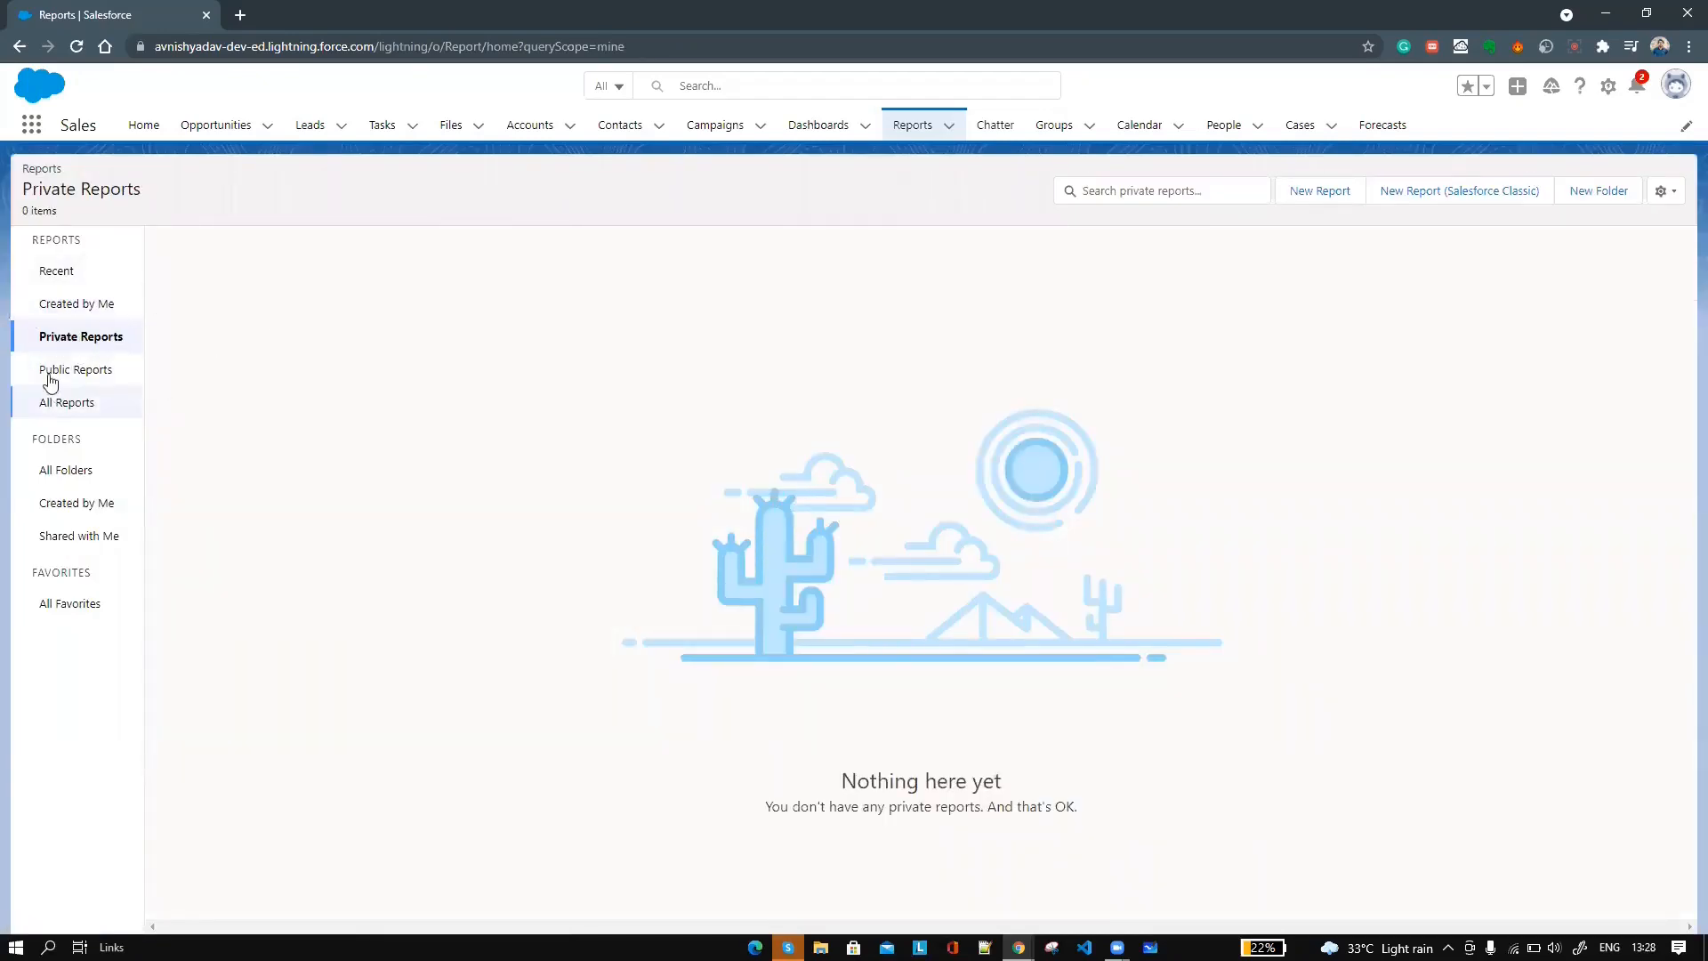
left_click(69, 372)
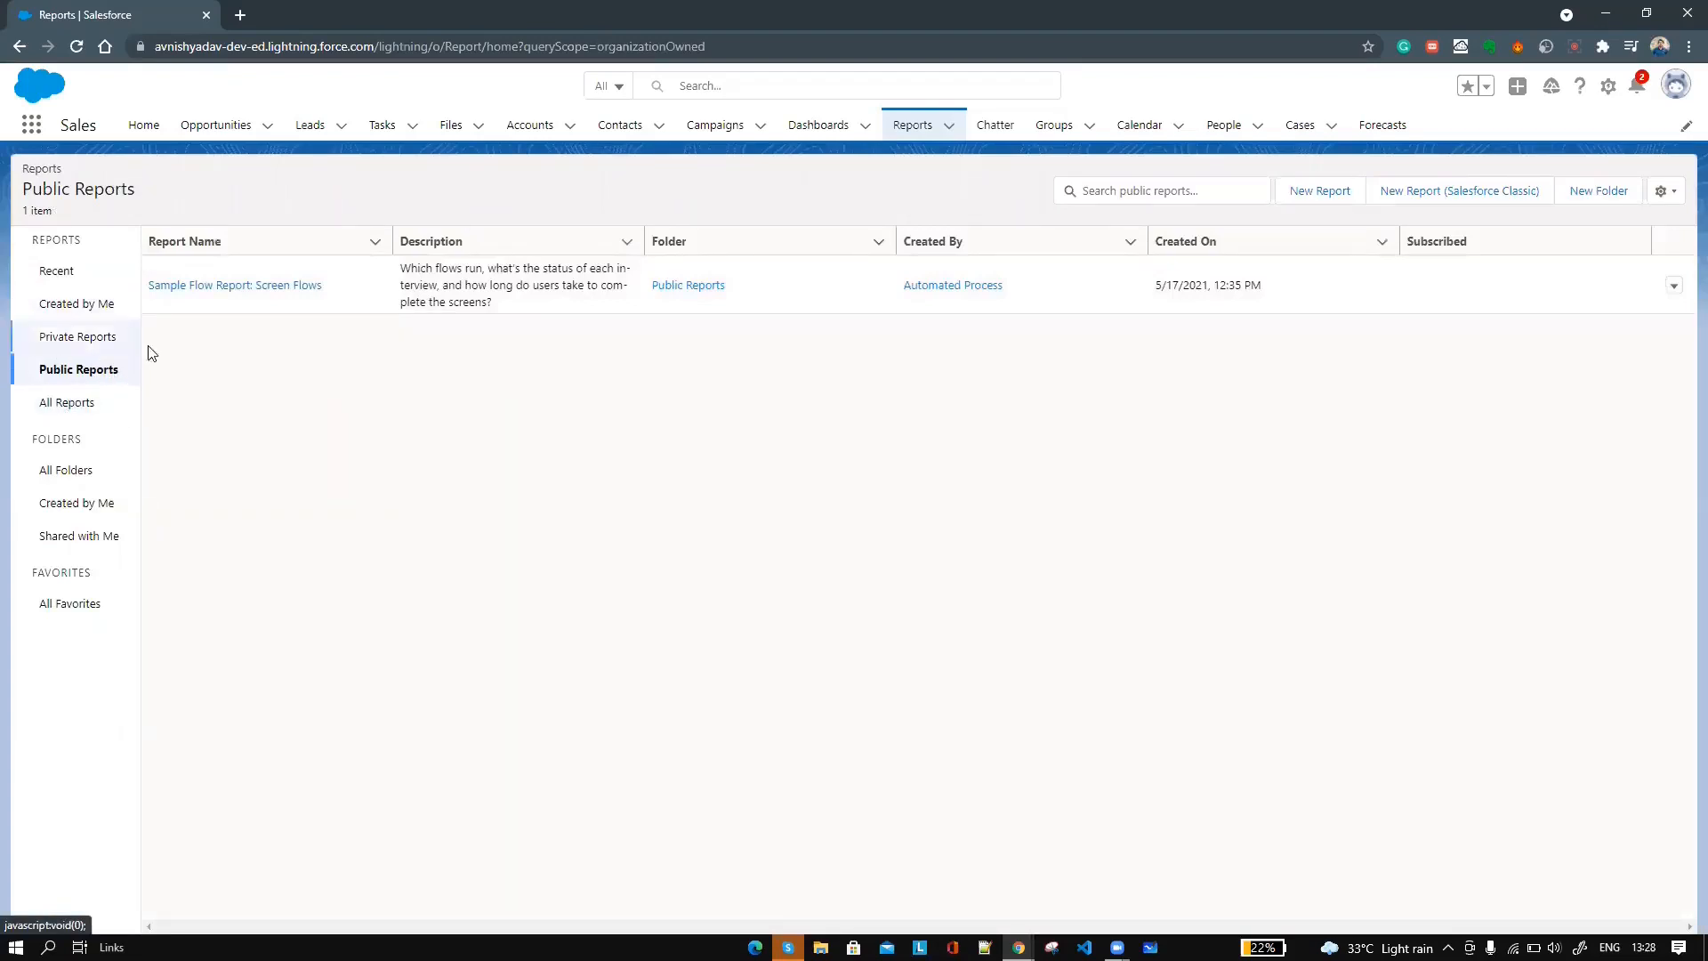
left_click(73, 402)
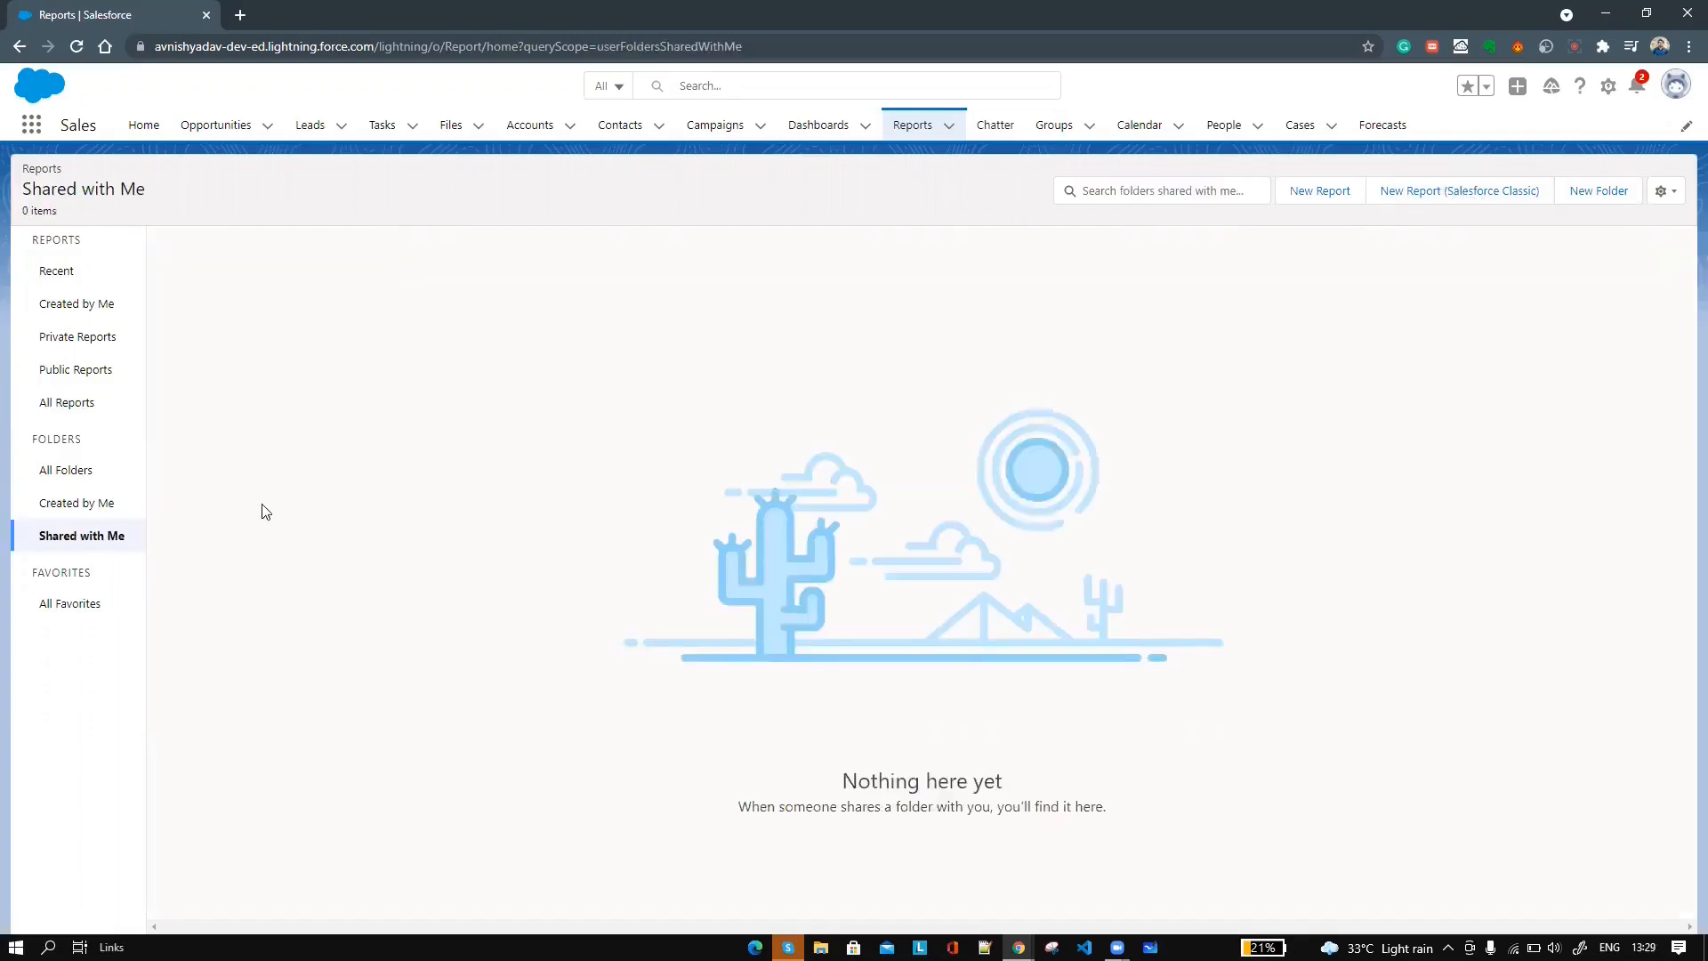
- Create a report folder labelled "Report Folder" with the unique name ReportFolder and save it
left_click(1599, 197)
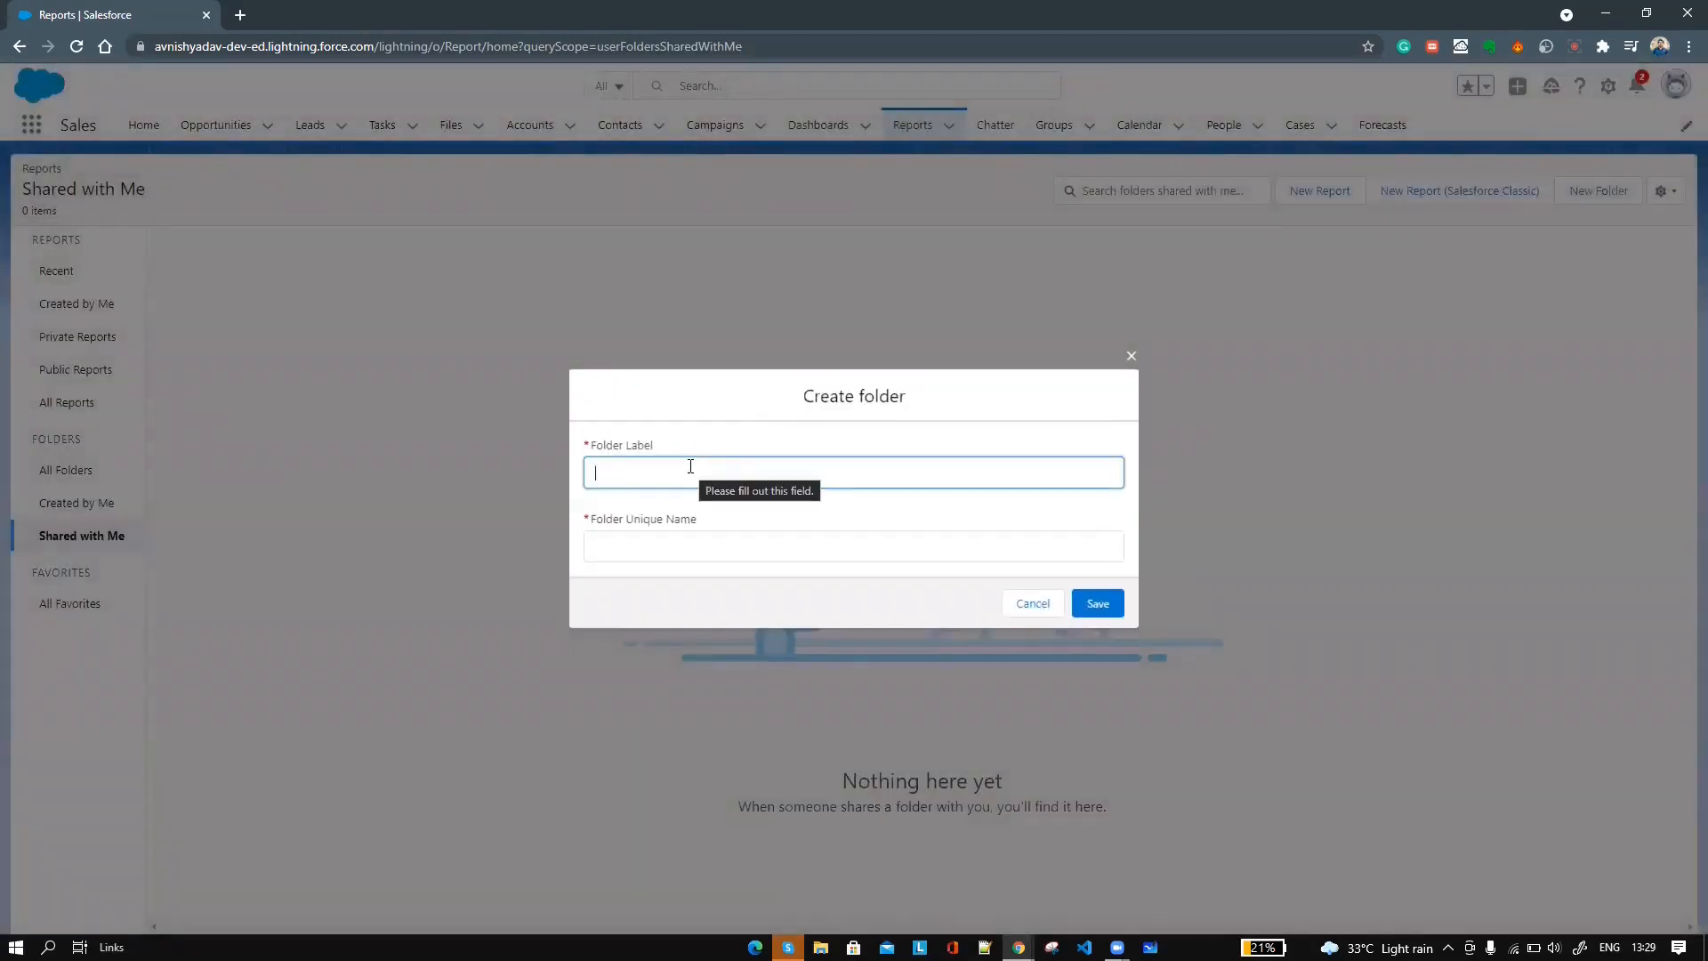
type("Report Folder")
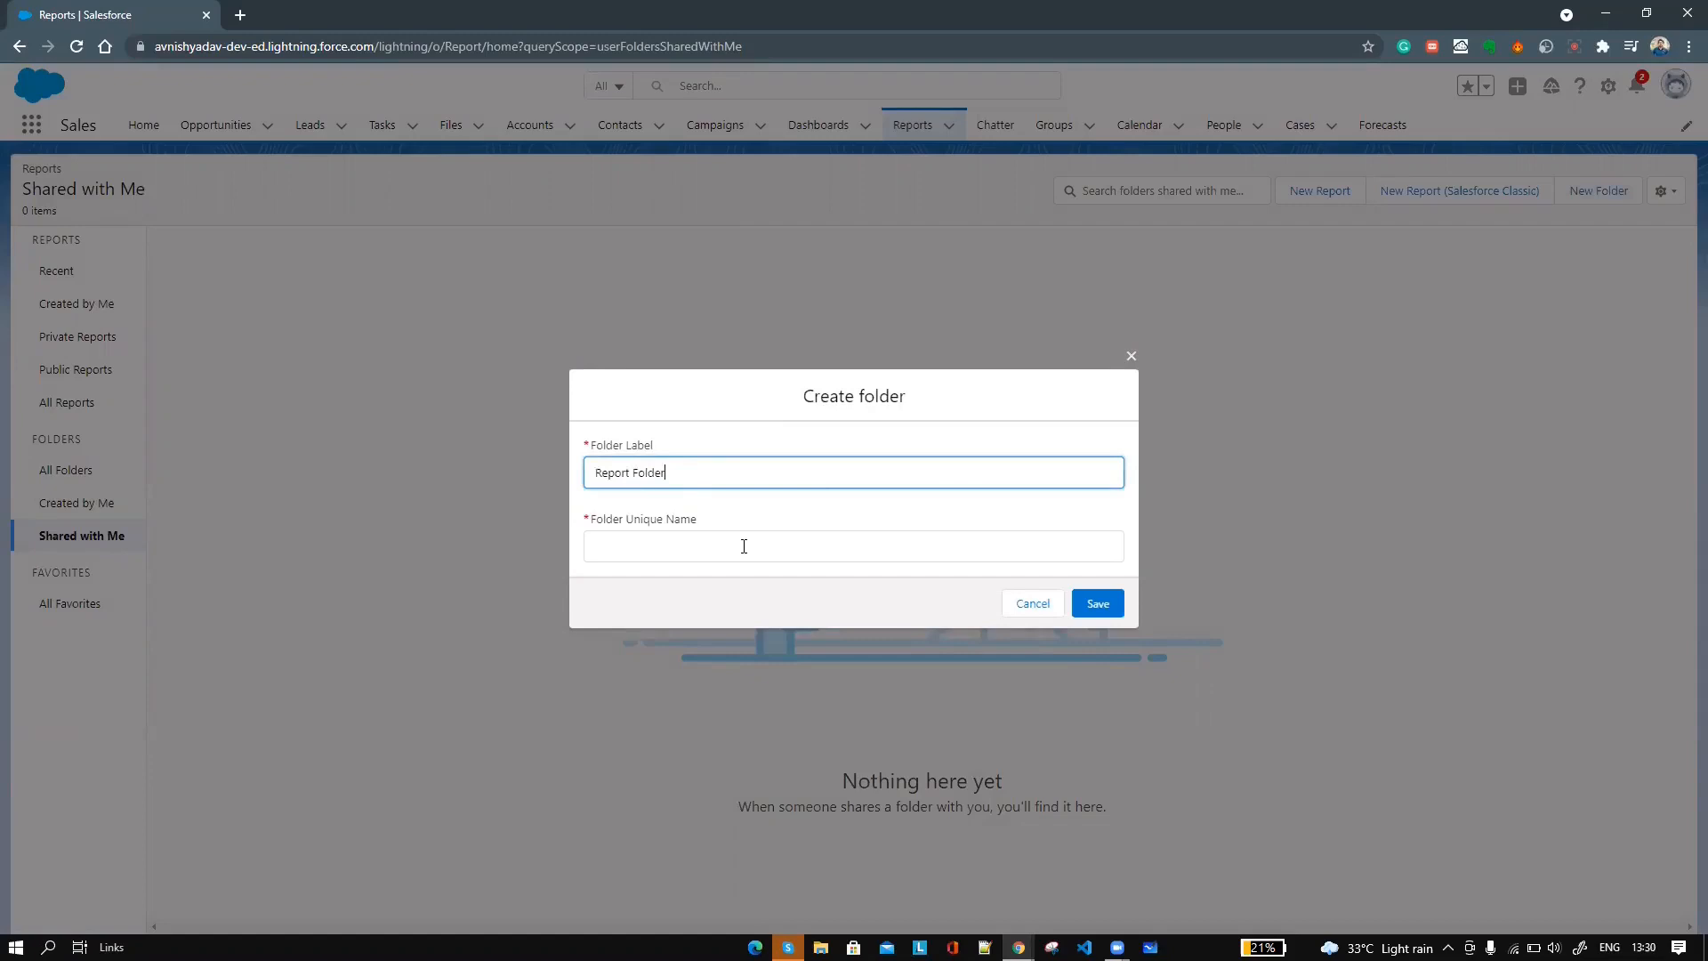
left_click(744, 546)
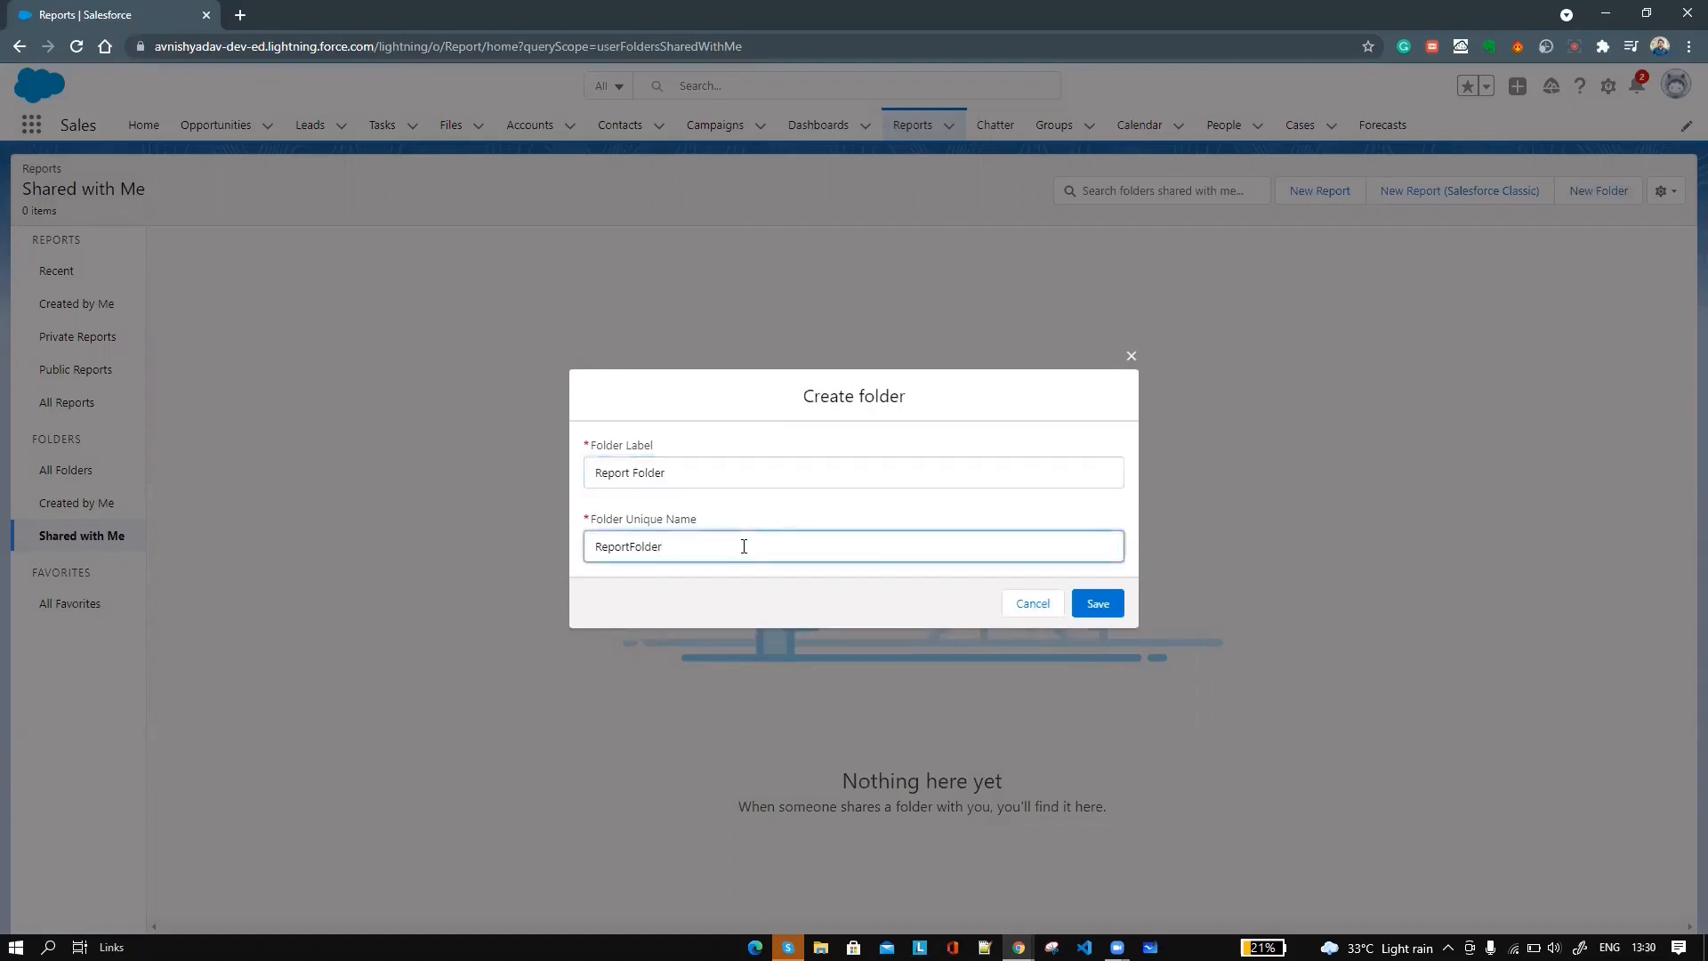
left_click(1105, 606)
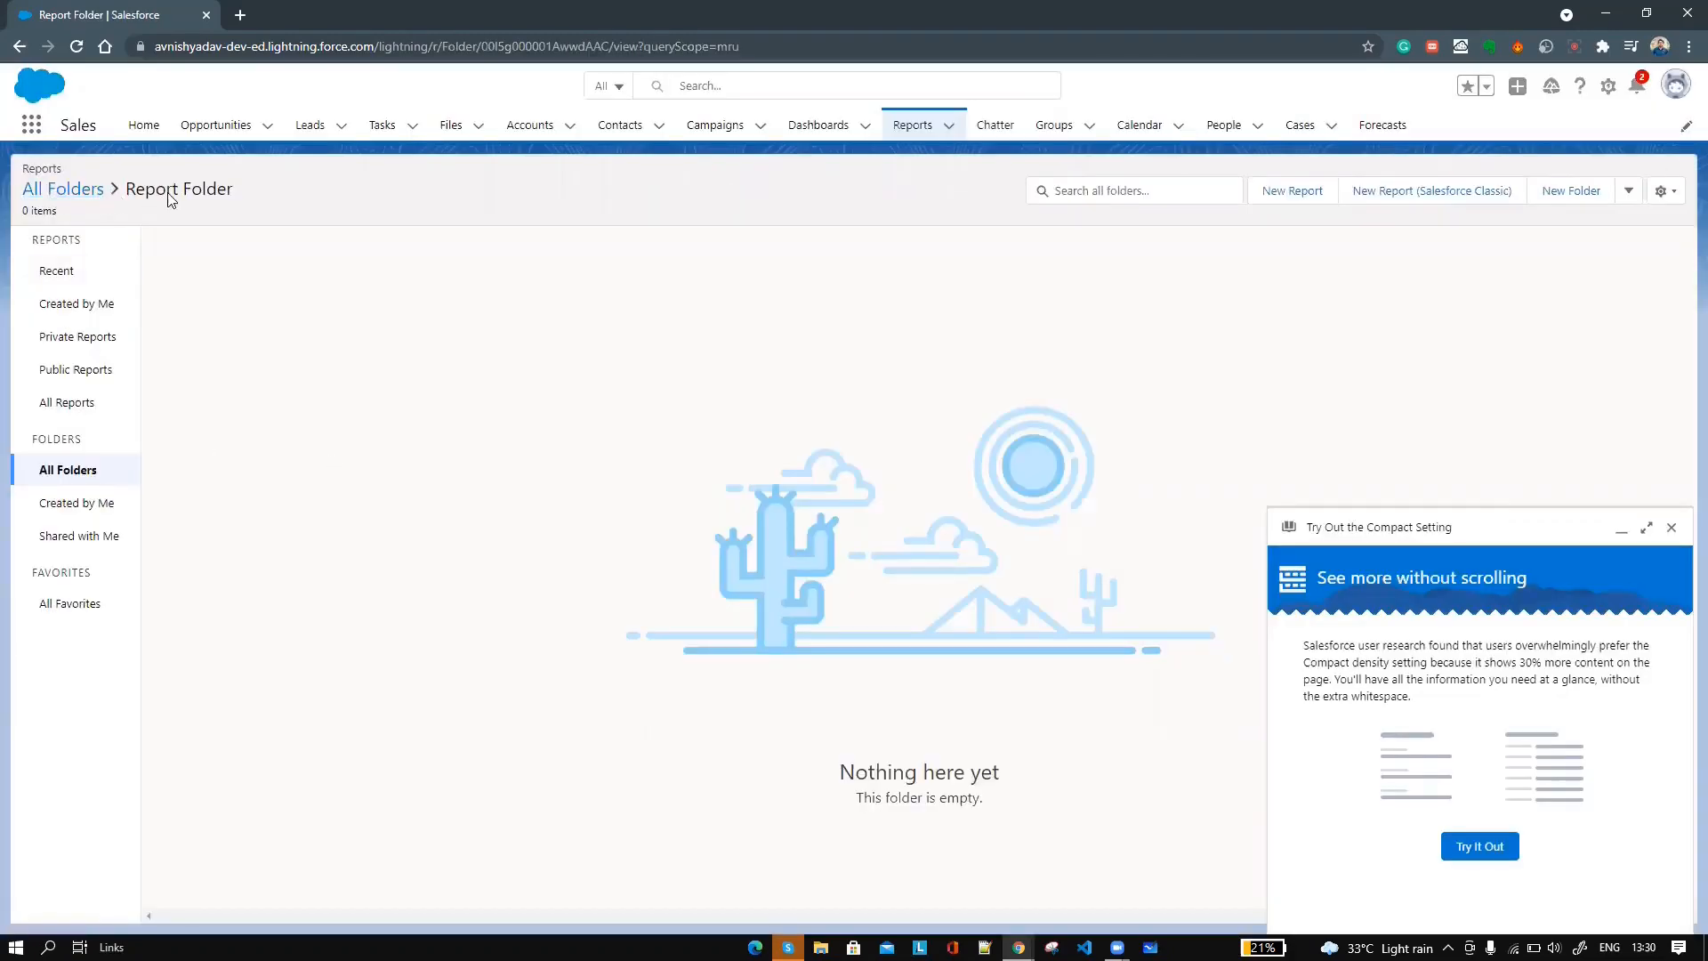
- Open Report Folder from the folders created by me, start a new report in it and dismiss the compact setting prompt
left_click(105, 509)
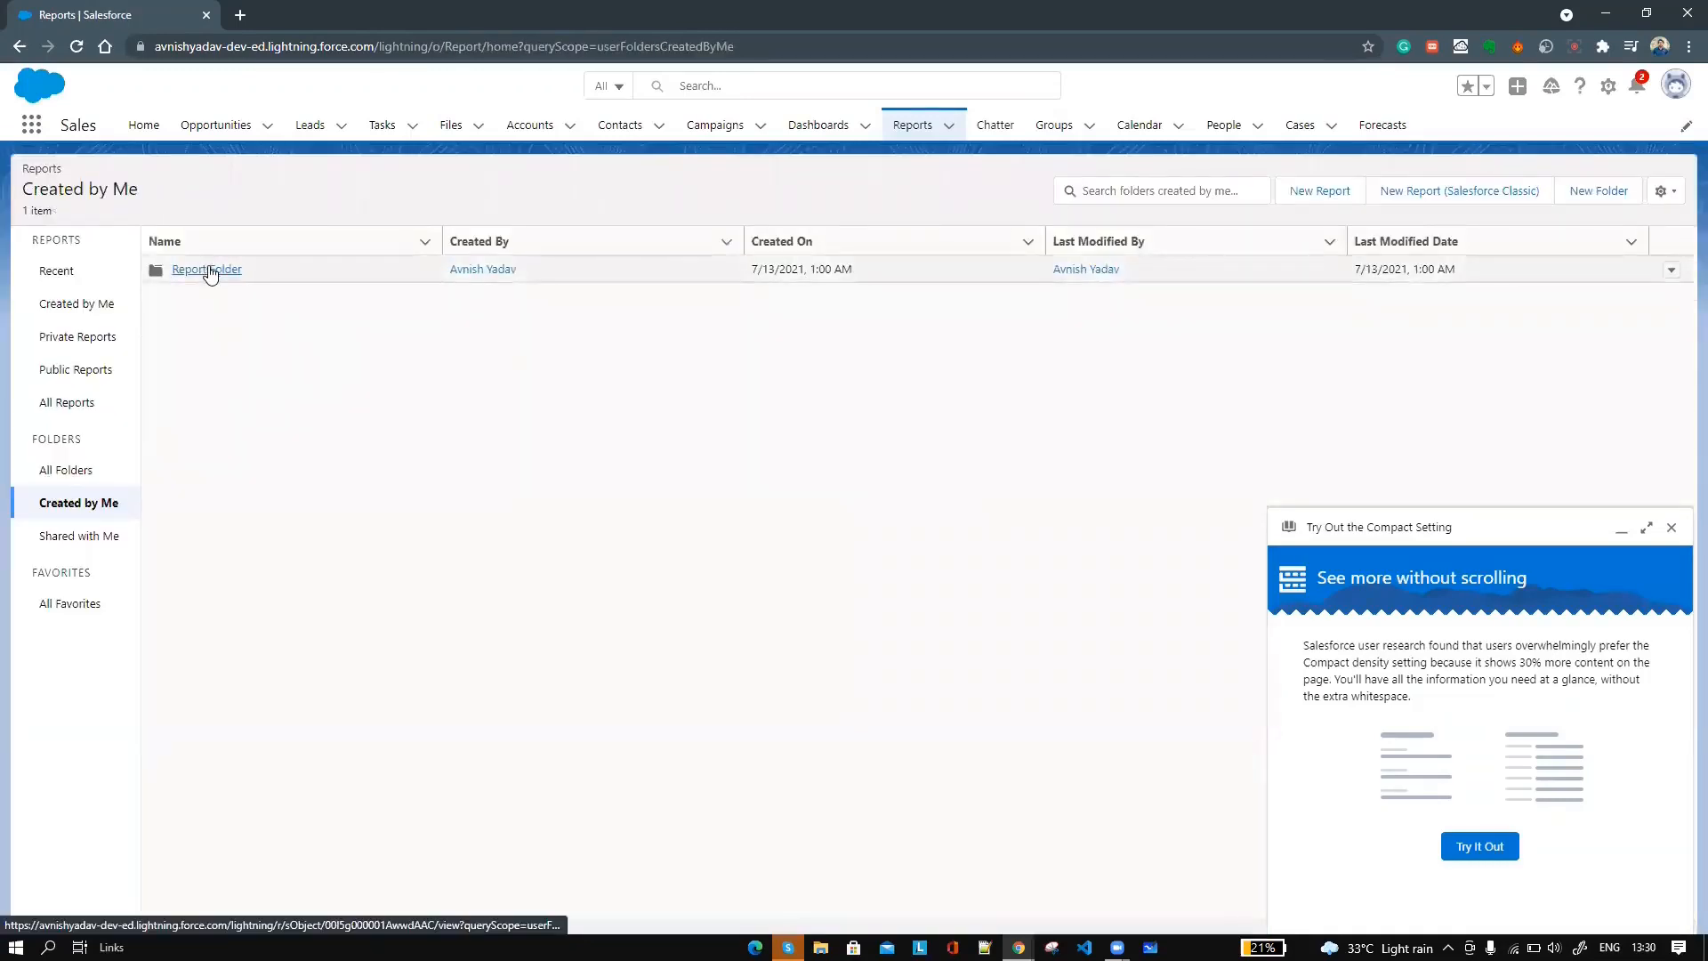
left_click(212, 270)
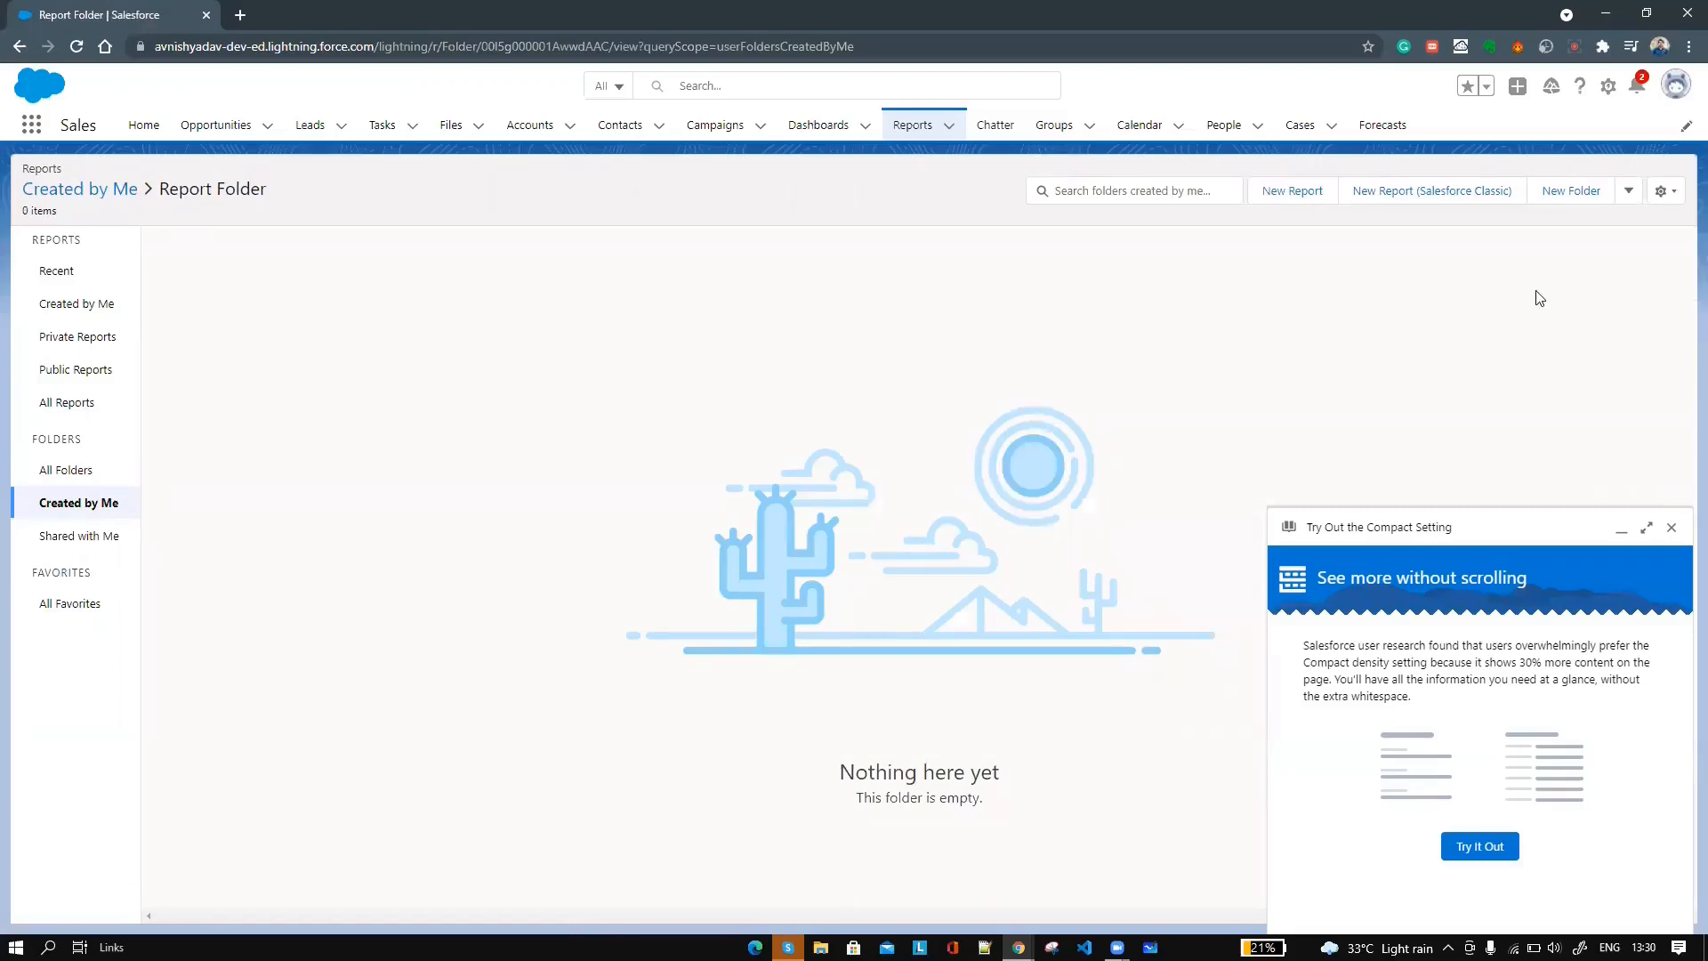
left_click(1297, 194)
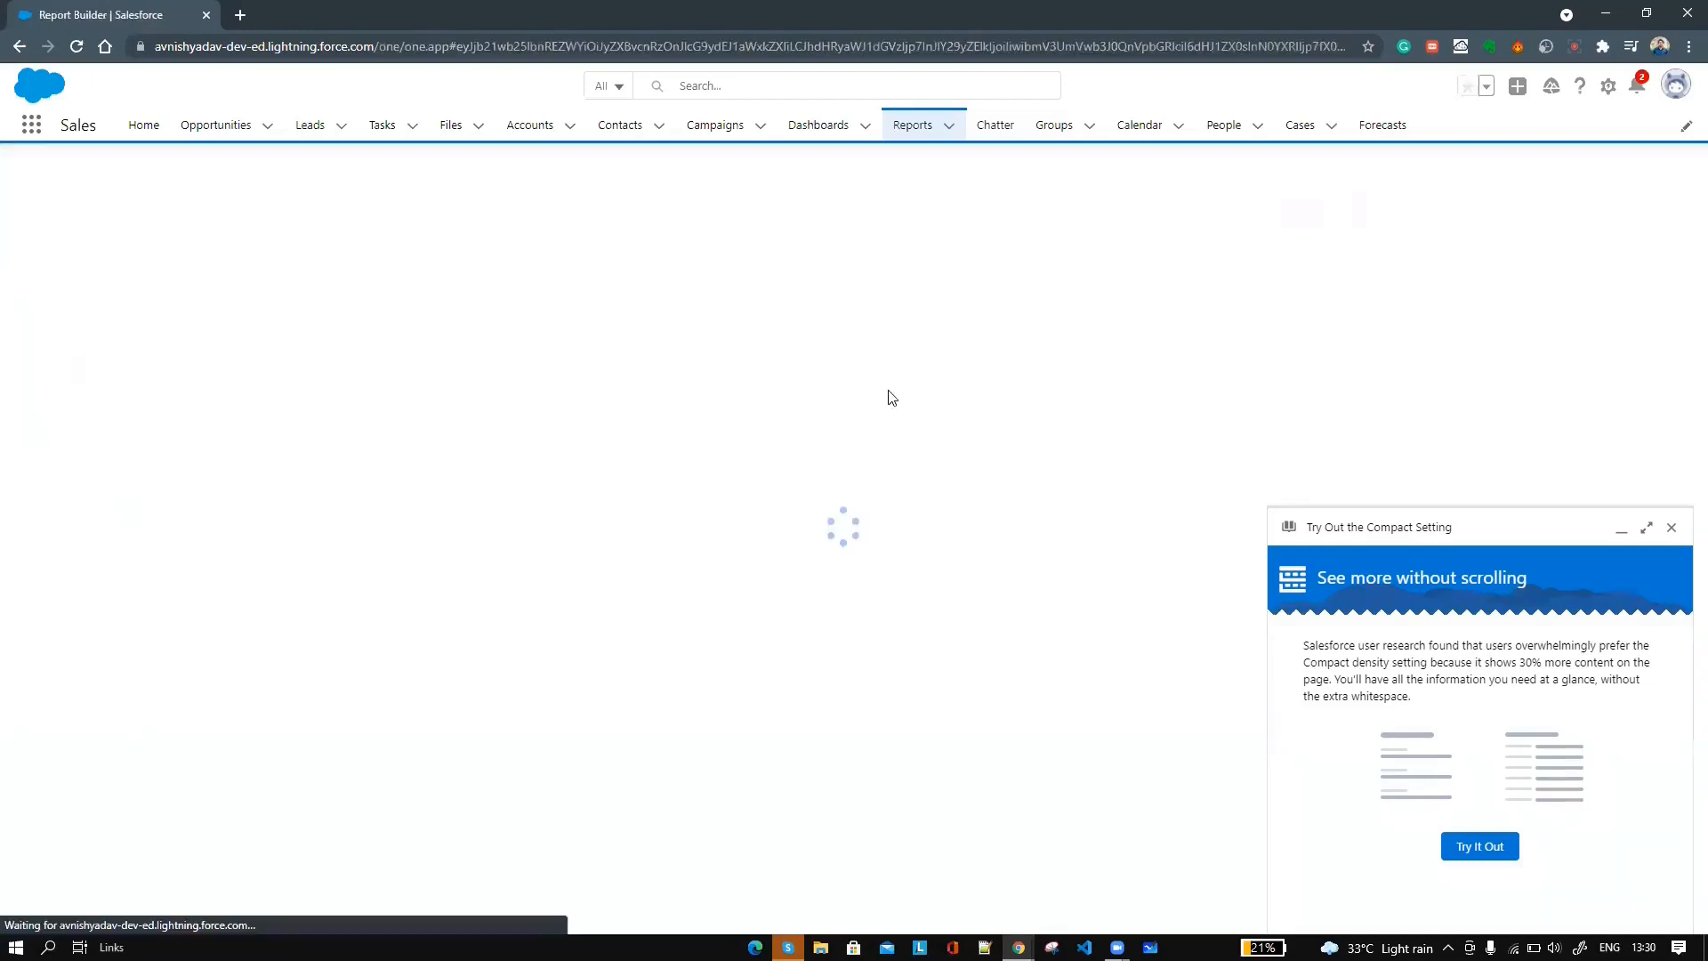
left_click(1671, 527)
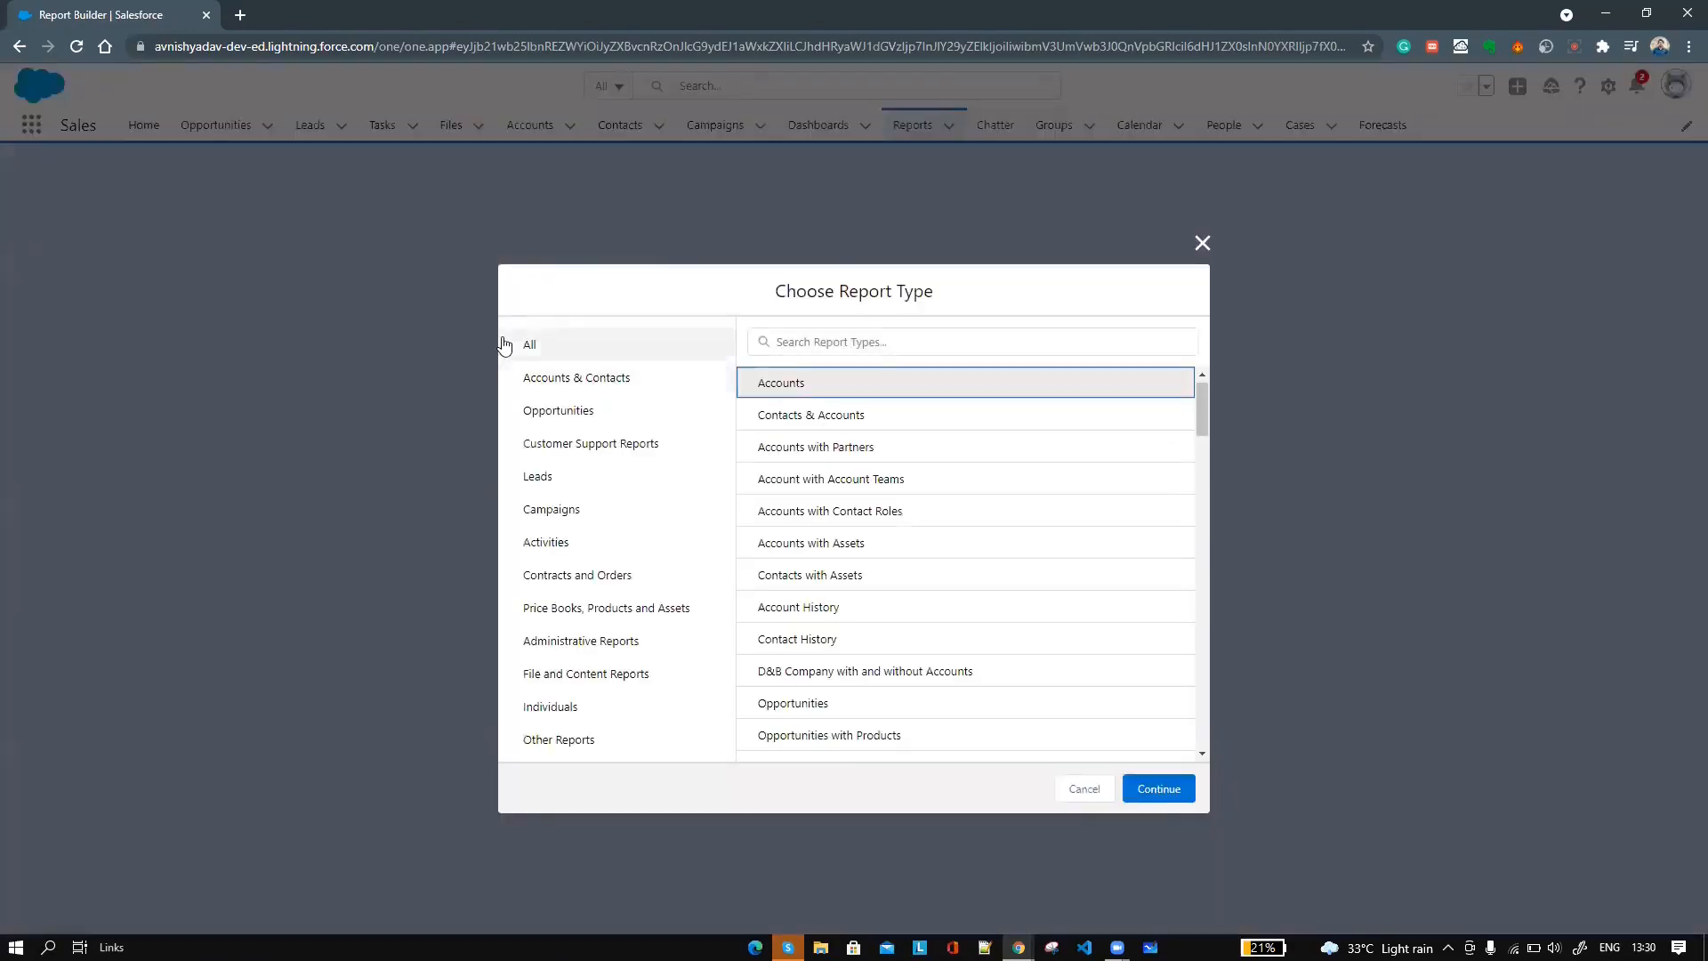
- Review the report type categories and base the new report on the Contacts & Accounts type
left_click_drag(771, 298, 950, 302)
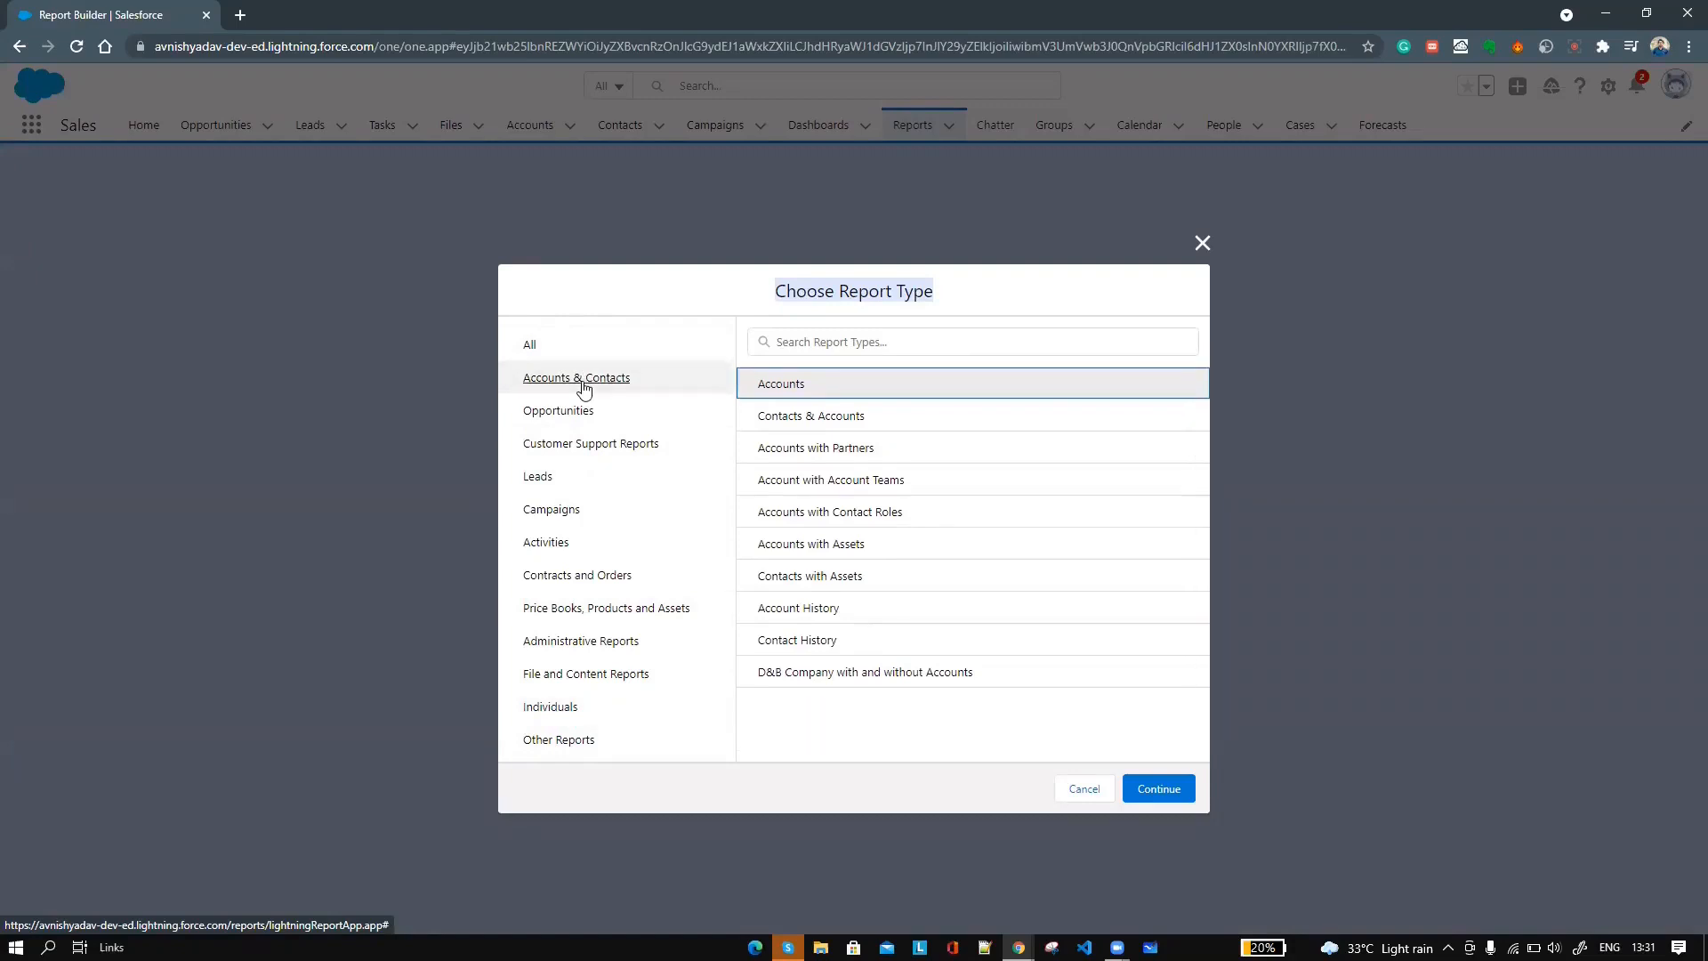
left_click(582, 418)
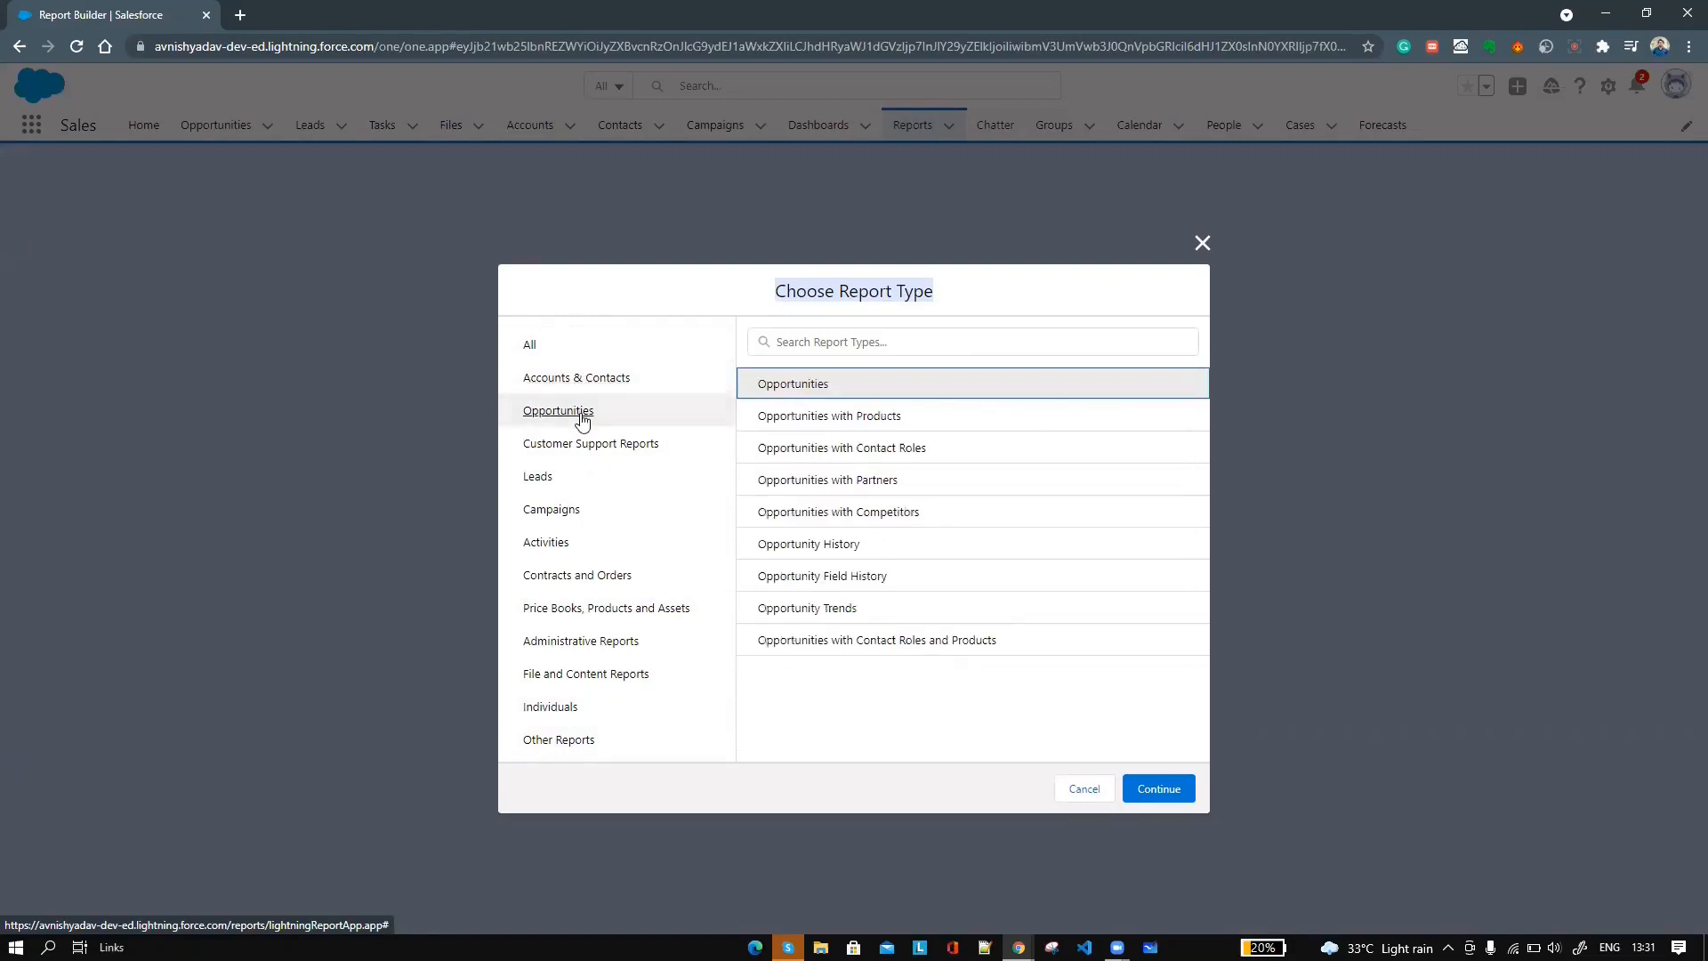
left_click(610, 452)
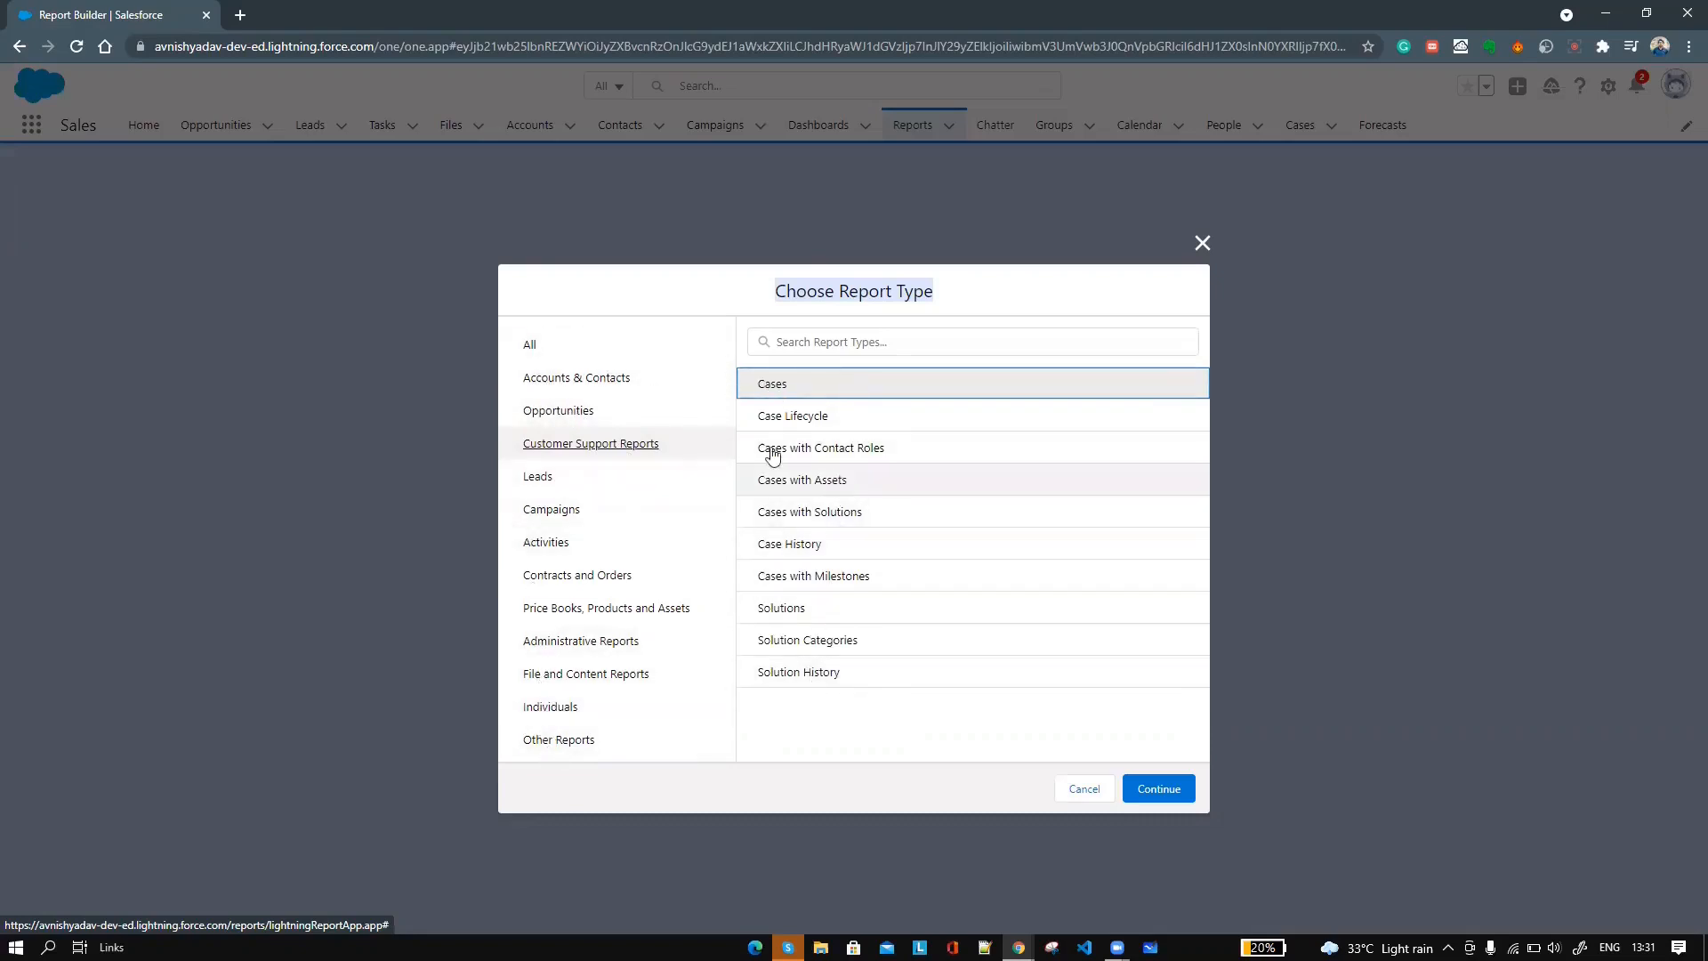
left_click(561, 478)
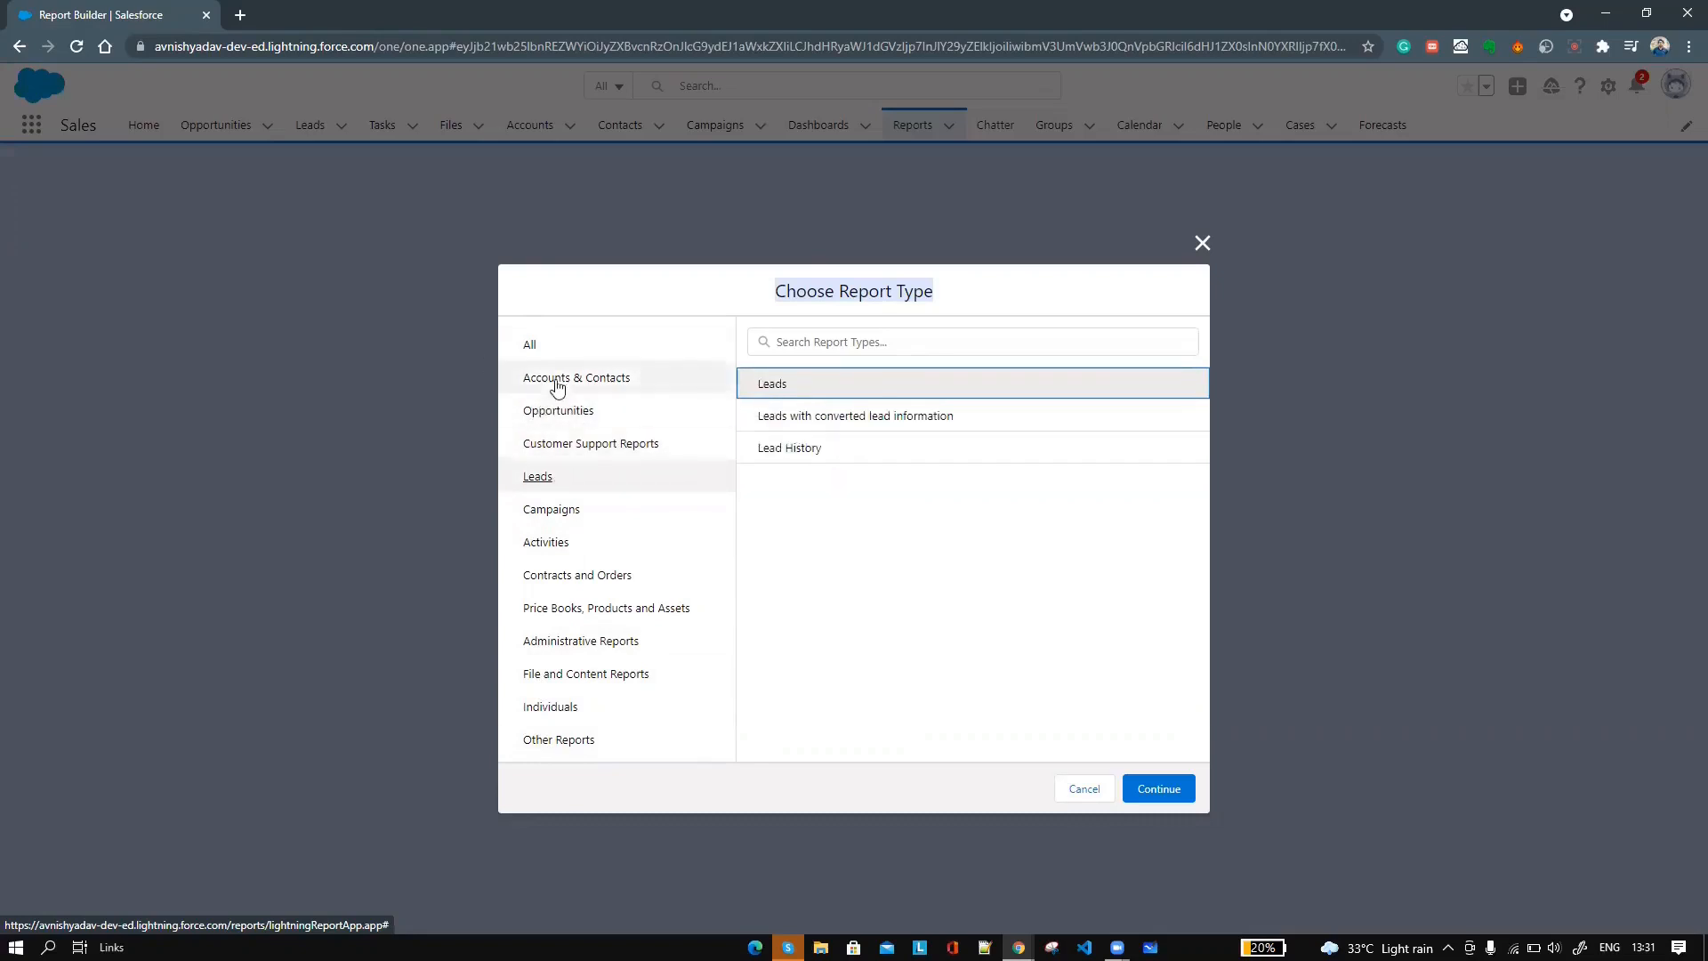
left_click(564, 381)
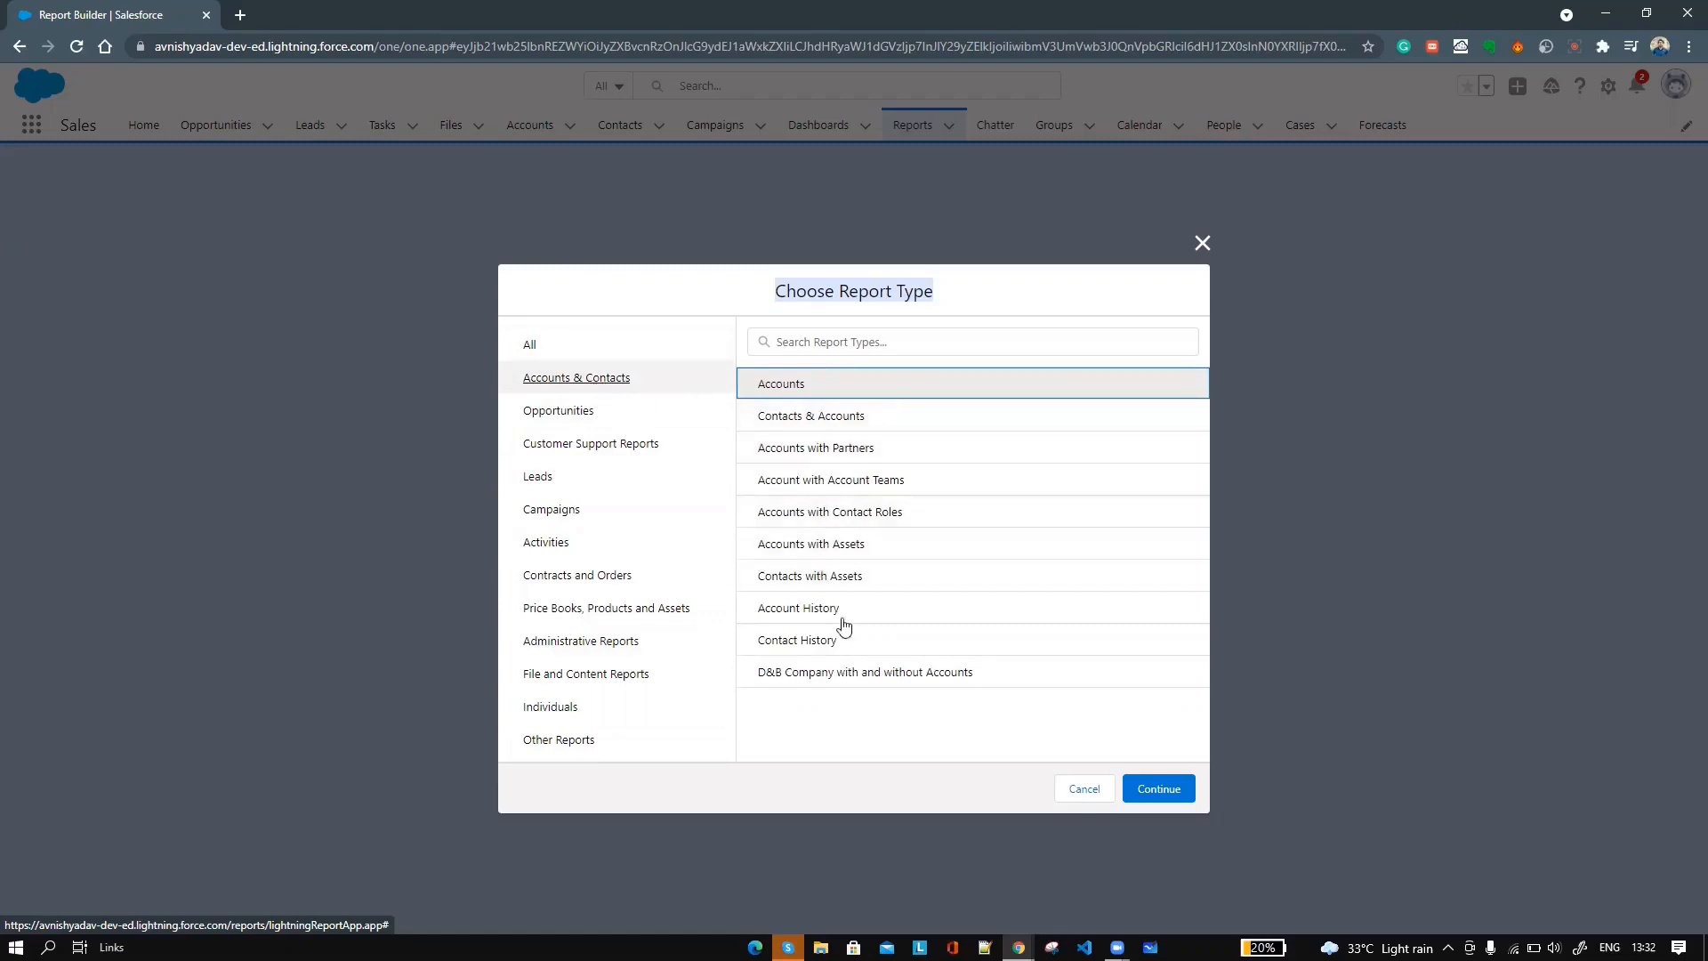
left_click(822, 426)
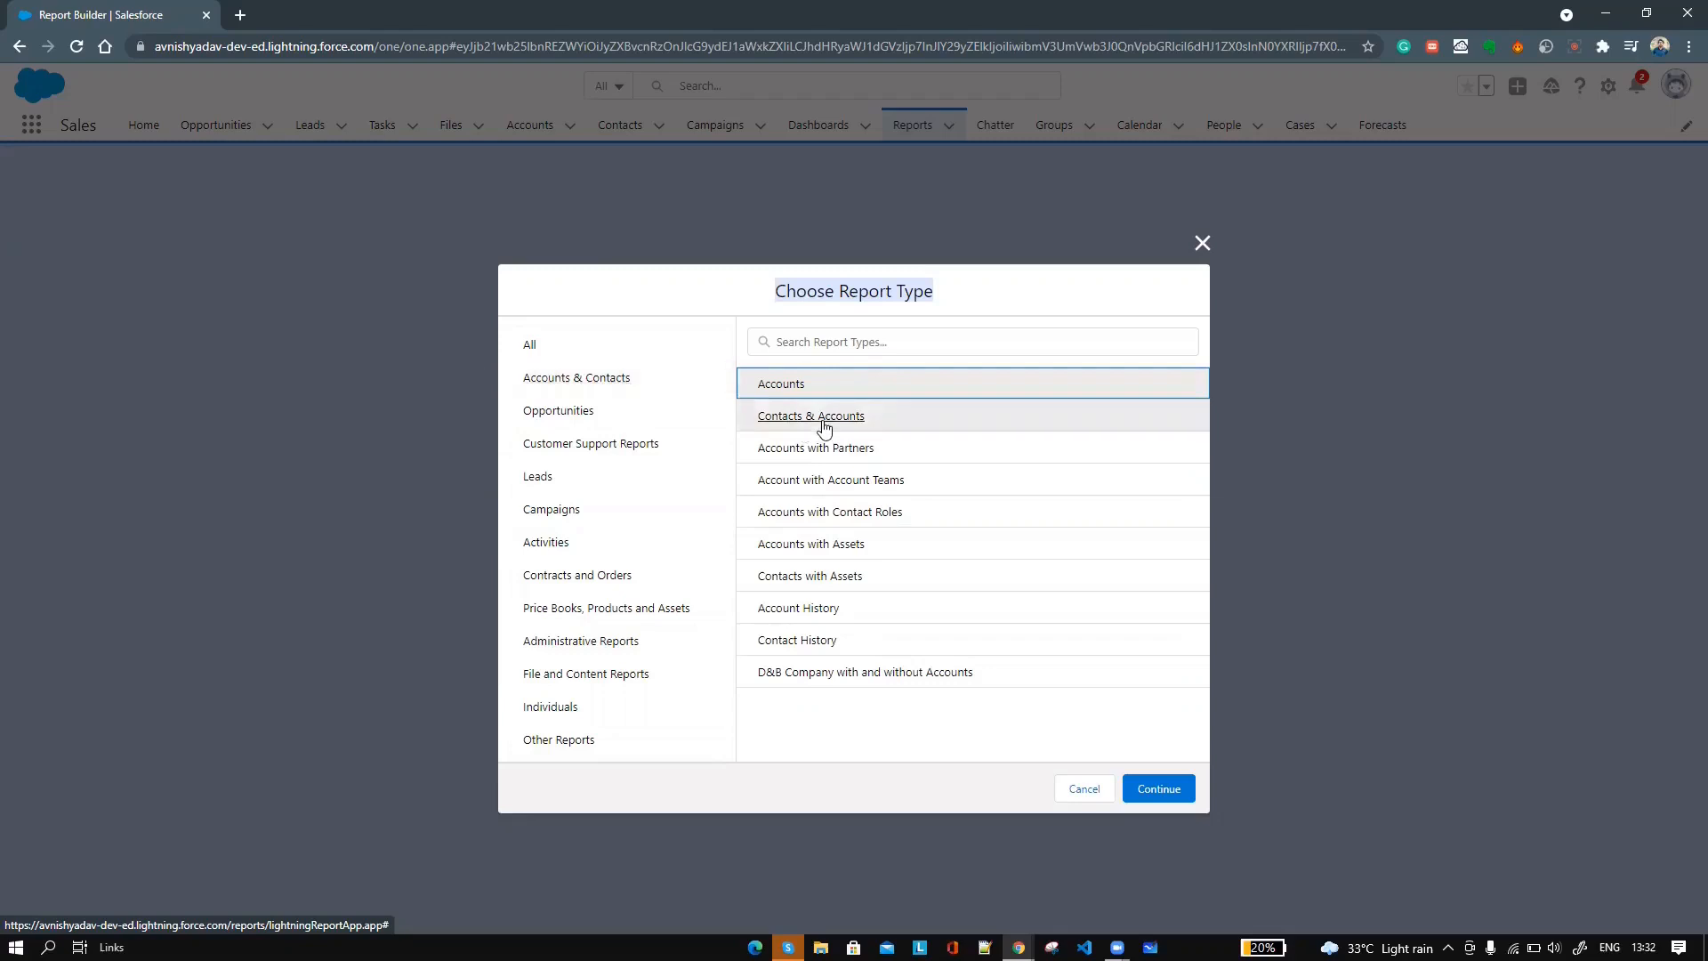
left_click(1144, 798)
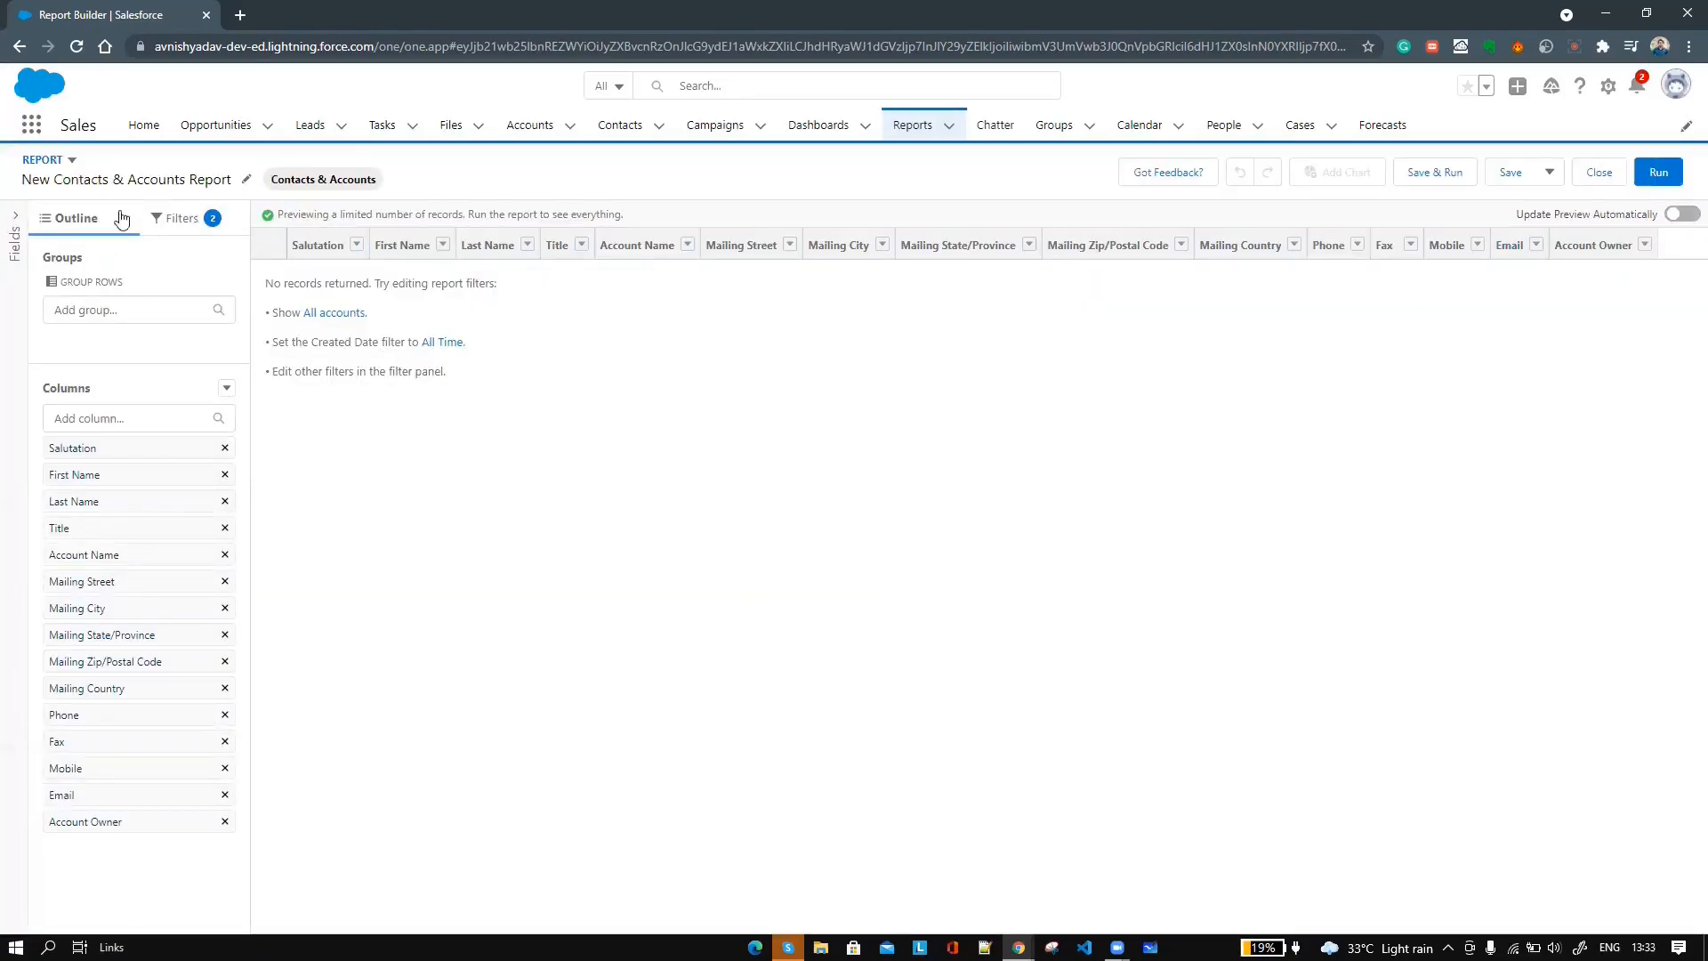
- Rename the report as "Account and Contacts"
left_click(249, 181)
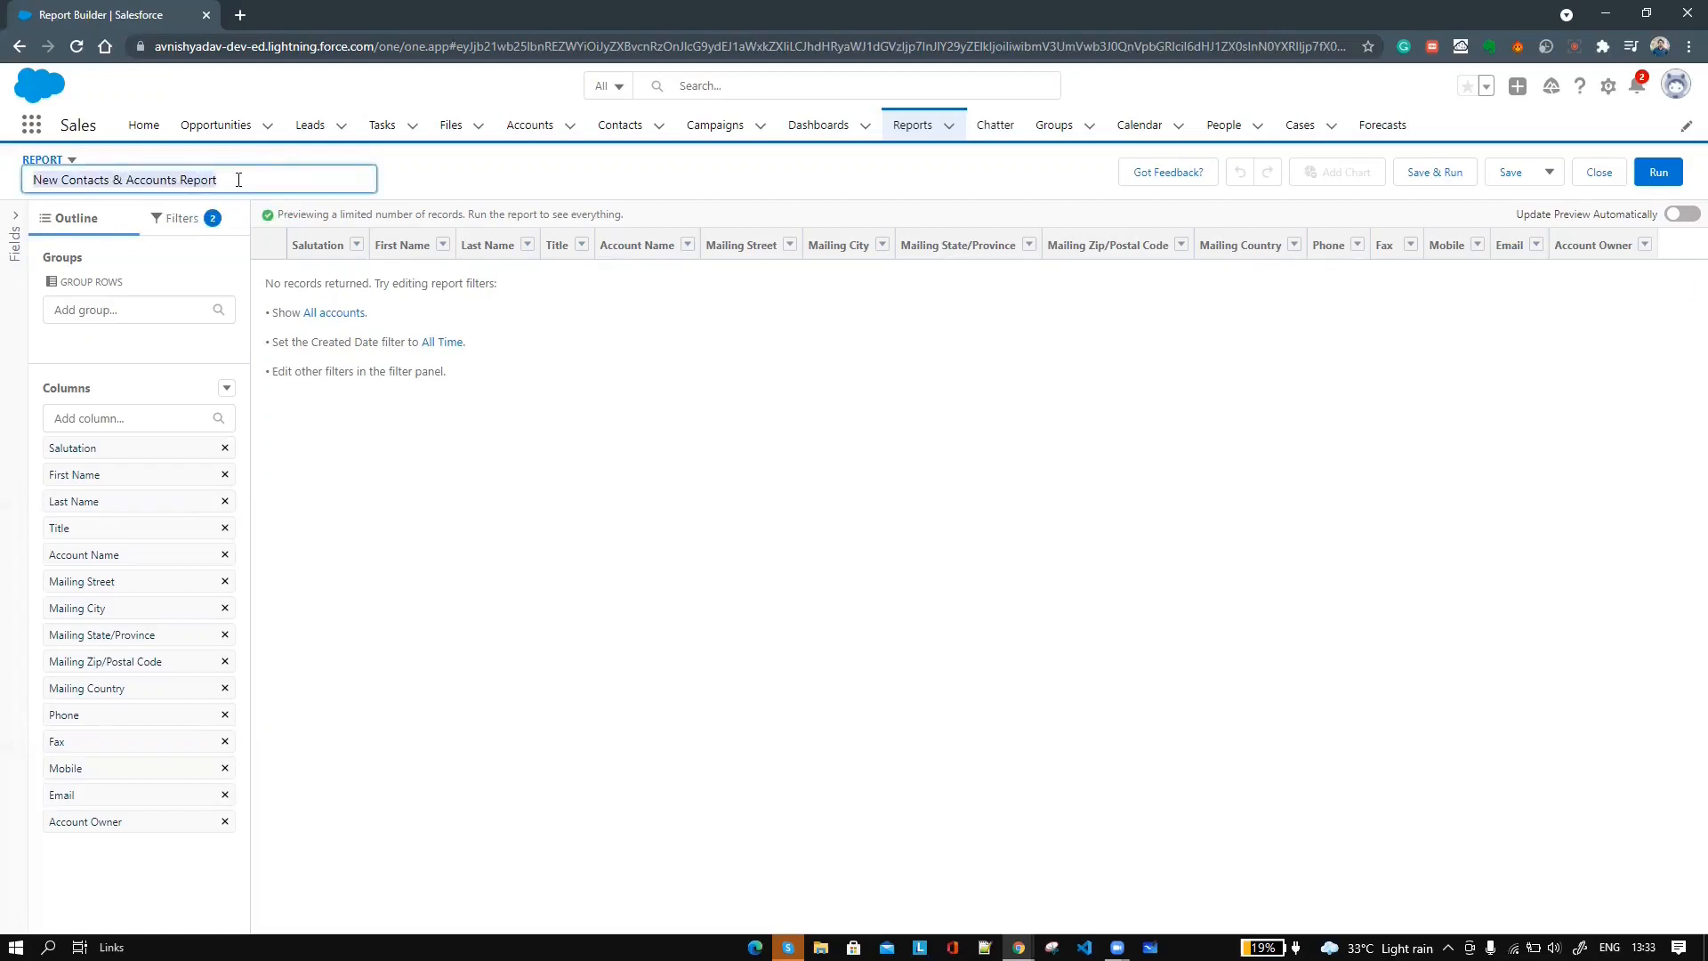
type("Account and Contacts")
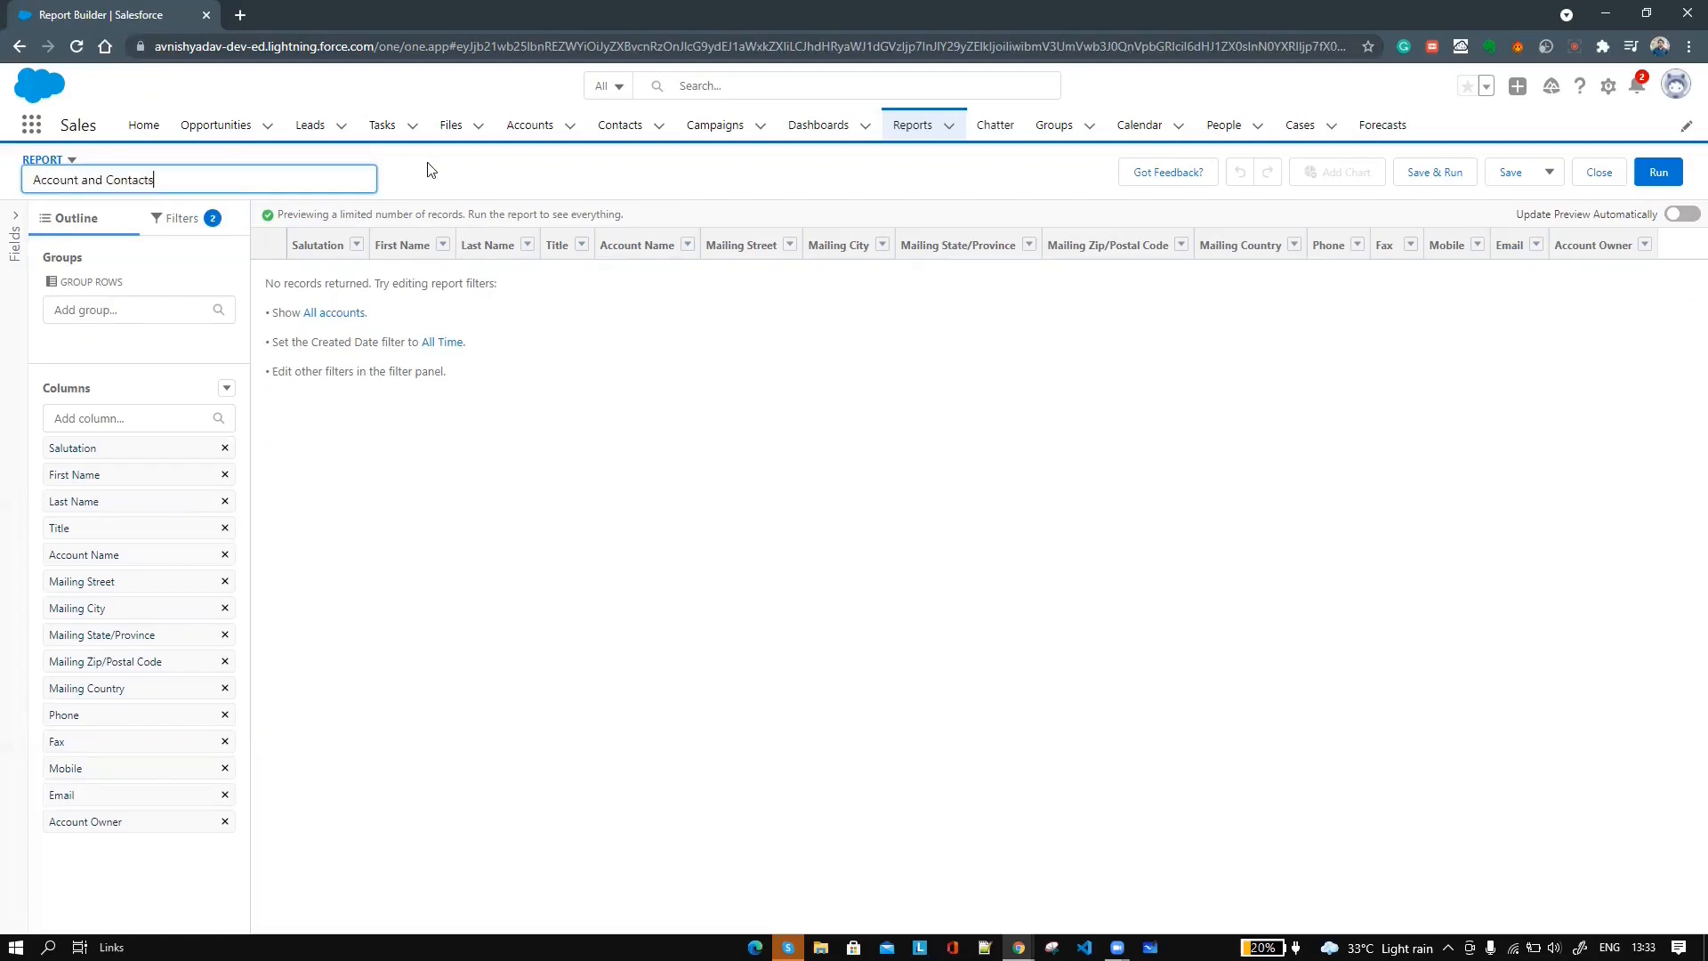
left_click(431, 170)
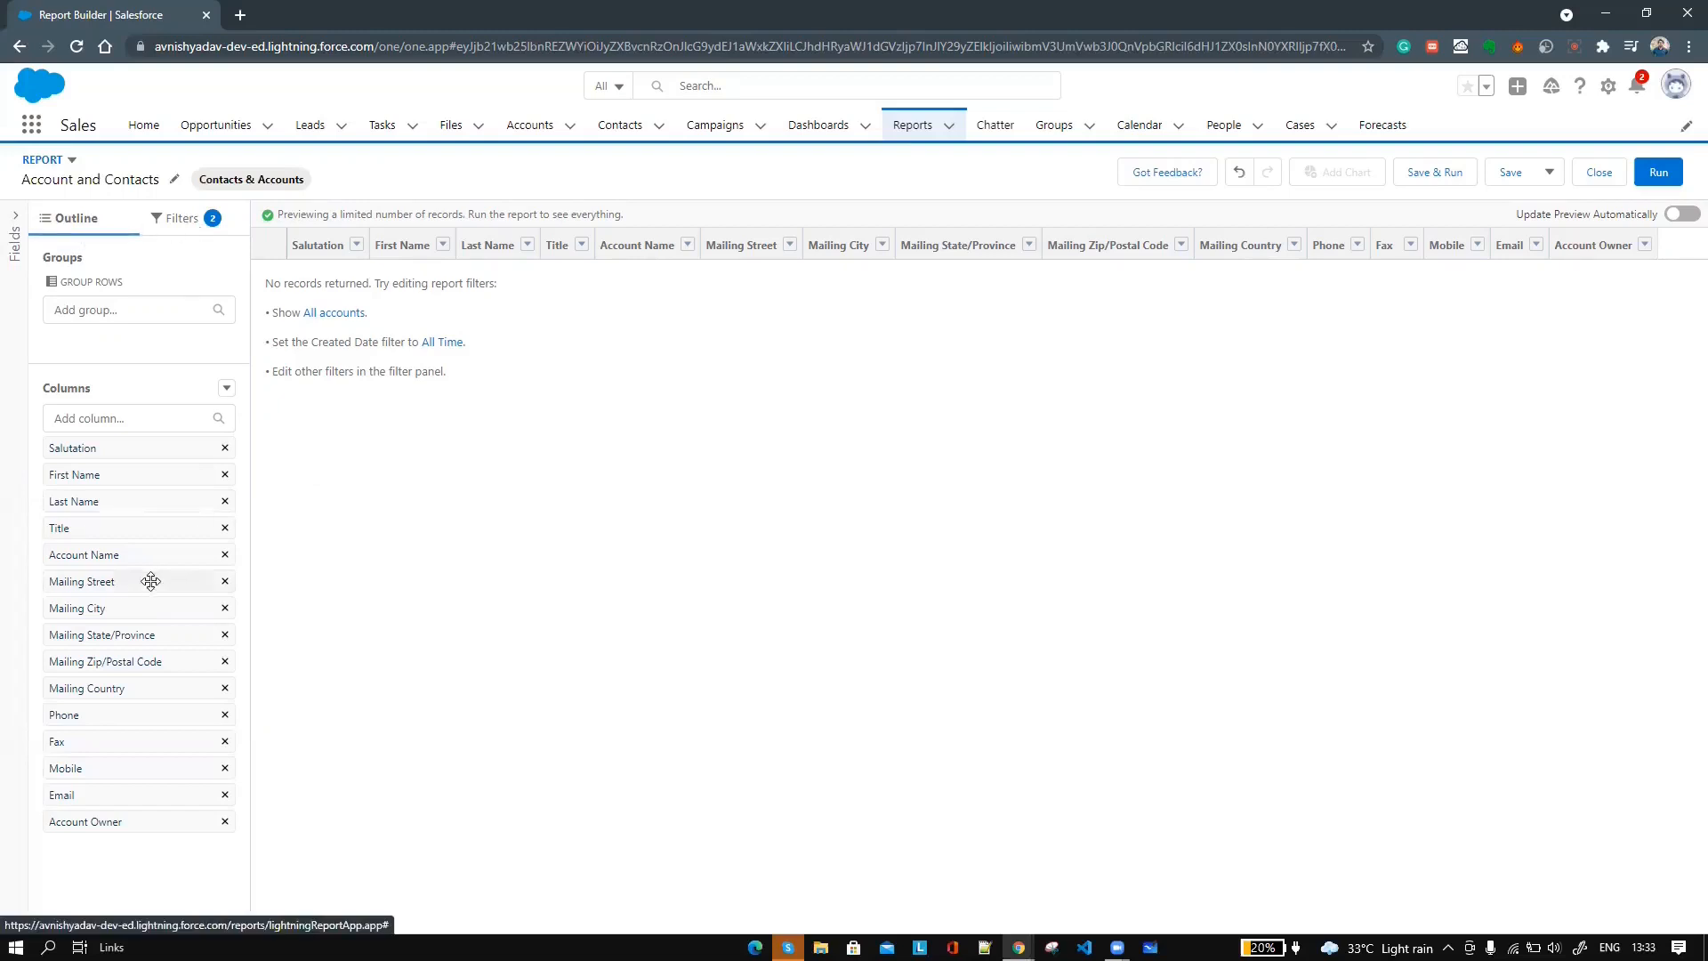
left_click(98, 307)
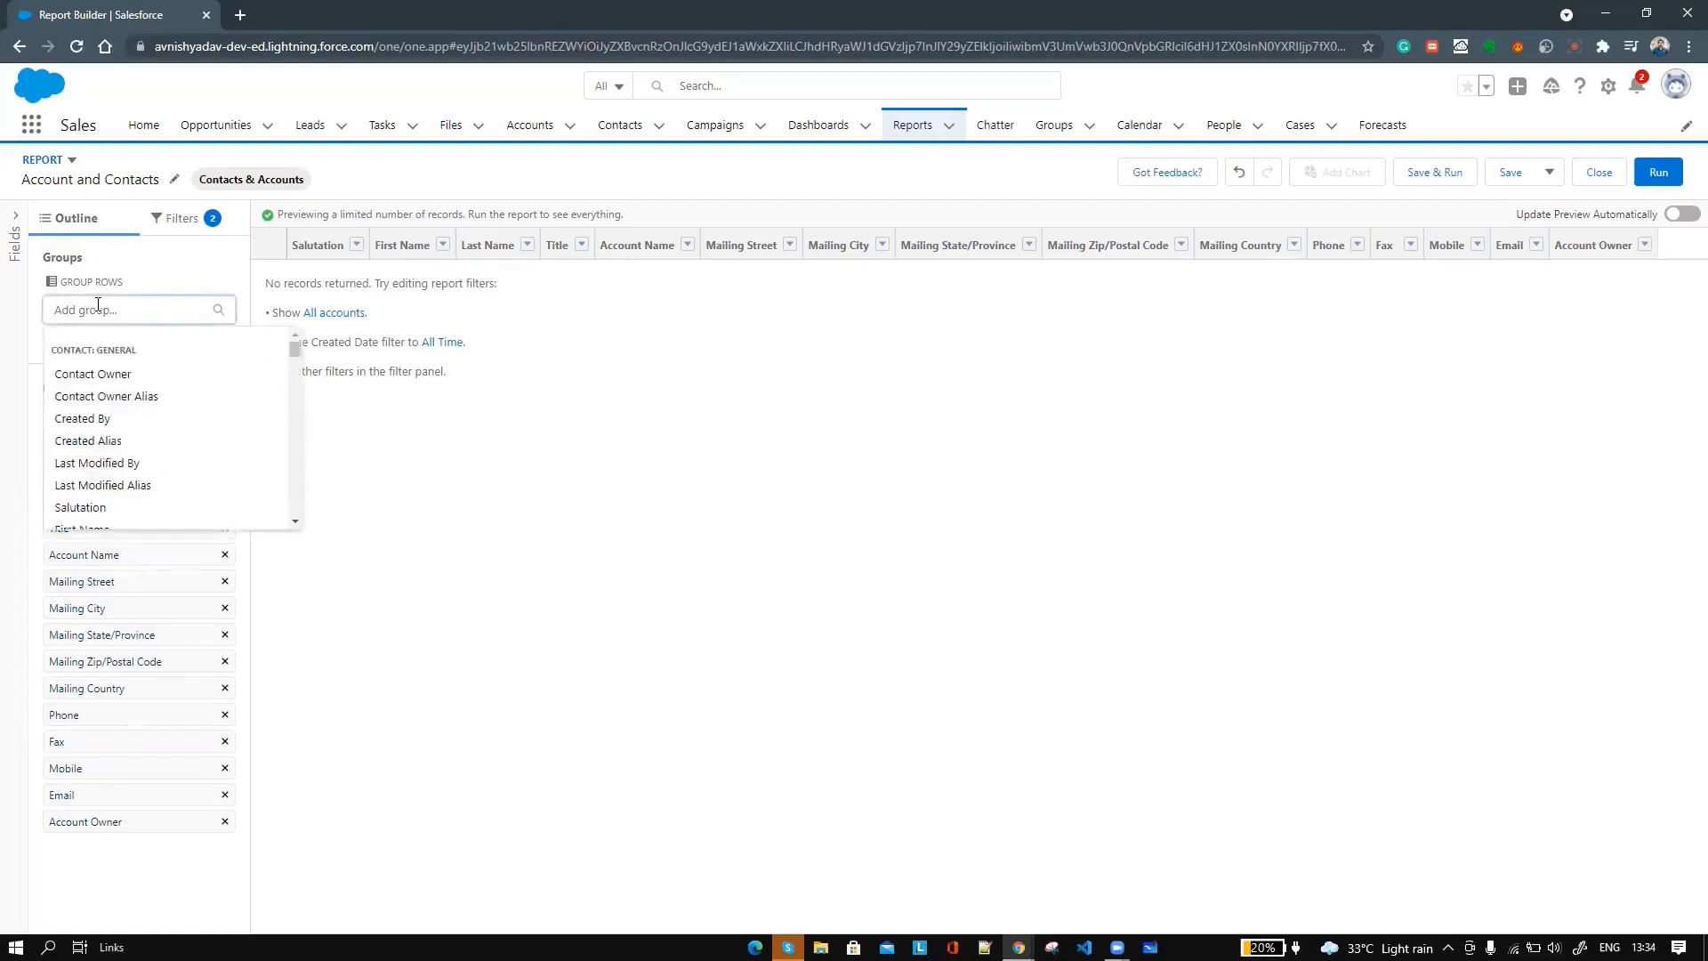
left_click(159, 252)
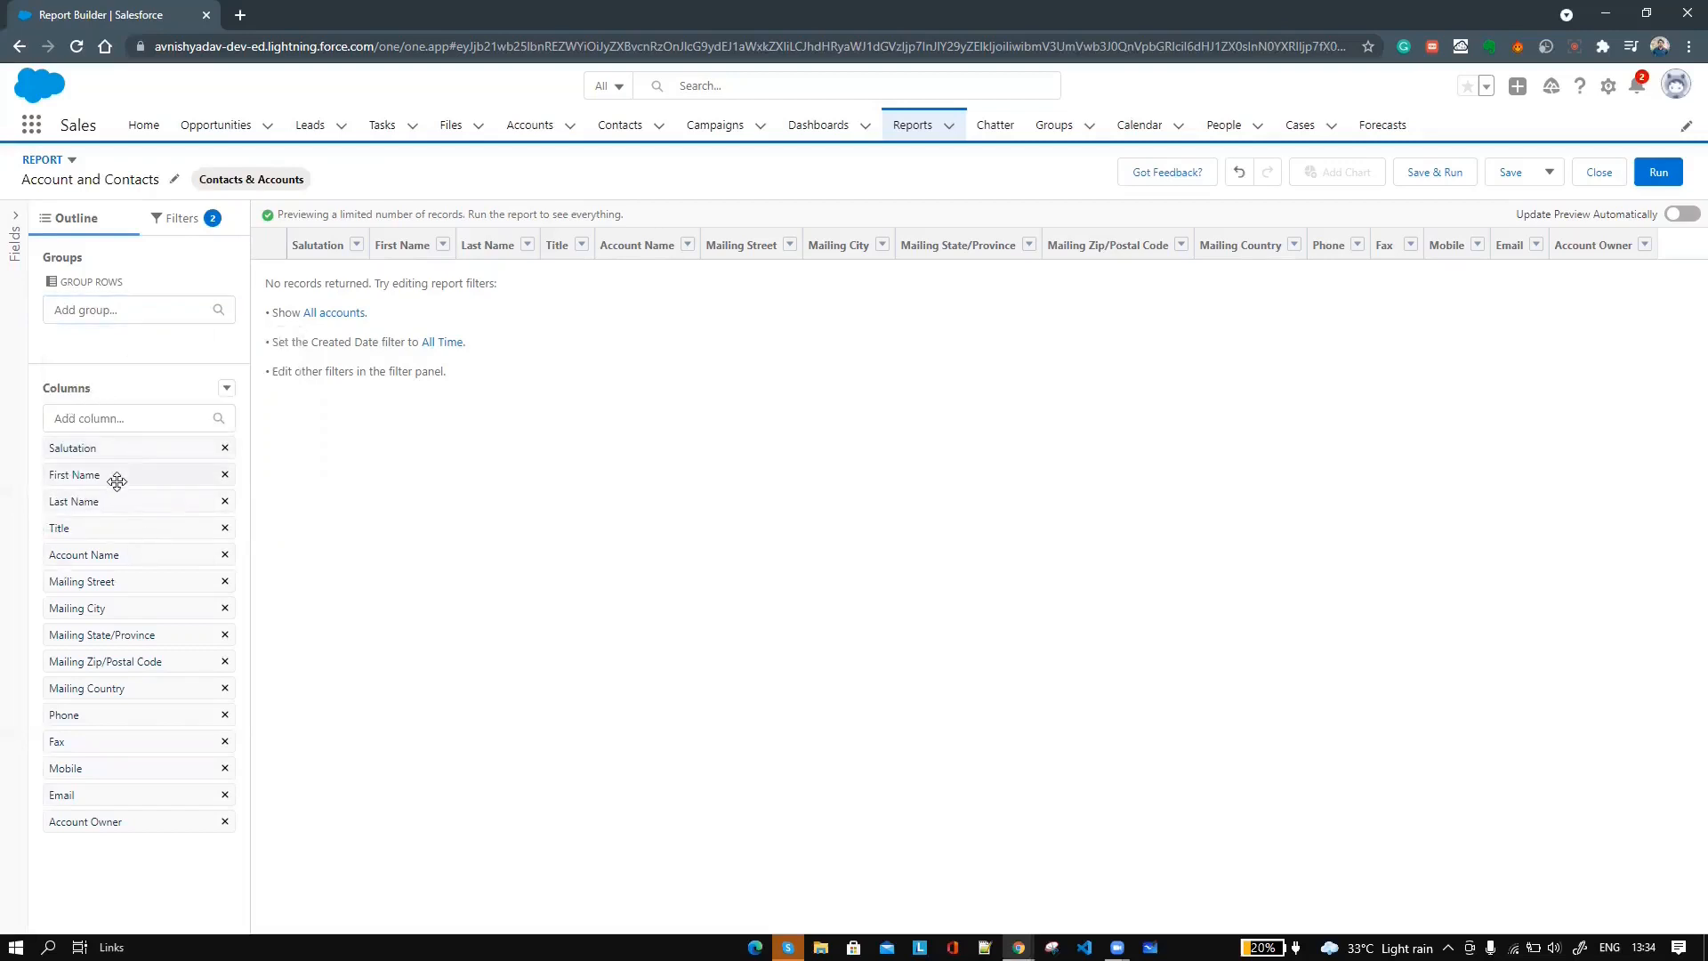
left_click_drag(116, 481, 428, 264)
- Add the Contact Owner column to the report, refresh the preview and move the column between Salutation and First Name
left_click(137, 419)
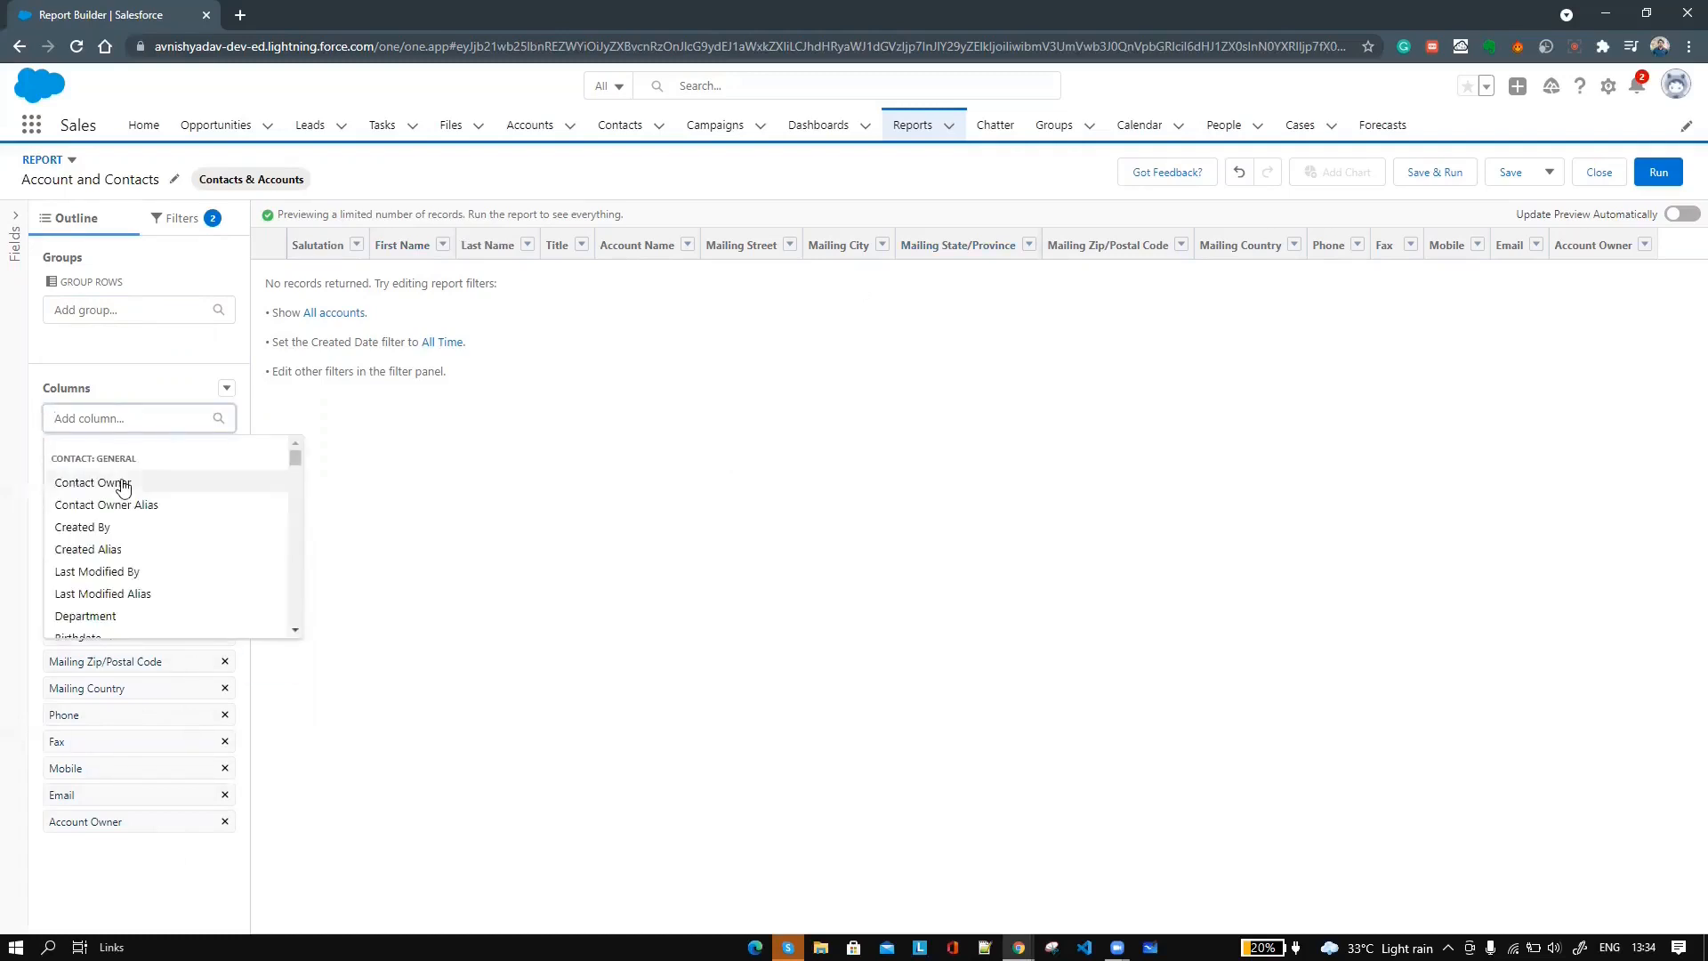
left_click(123, 485)
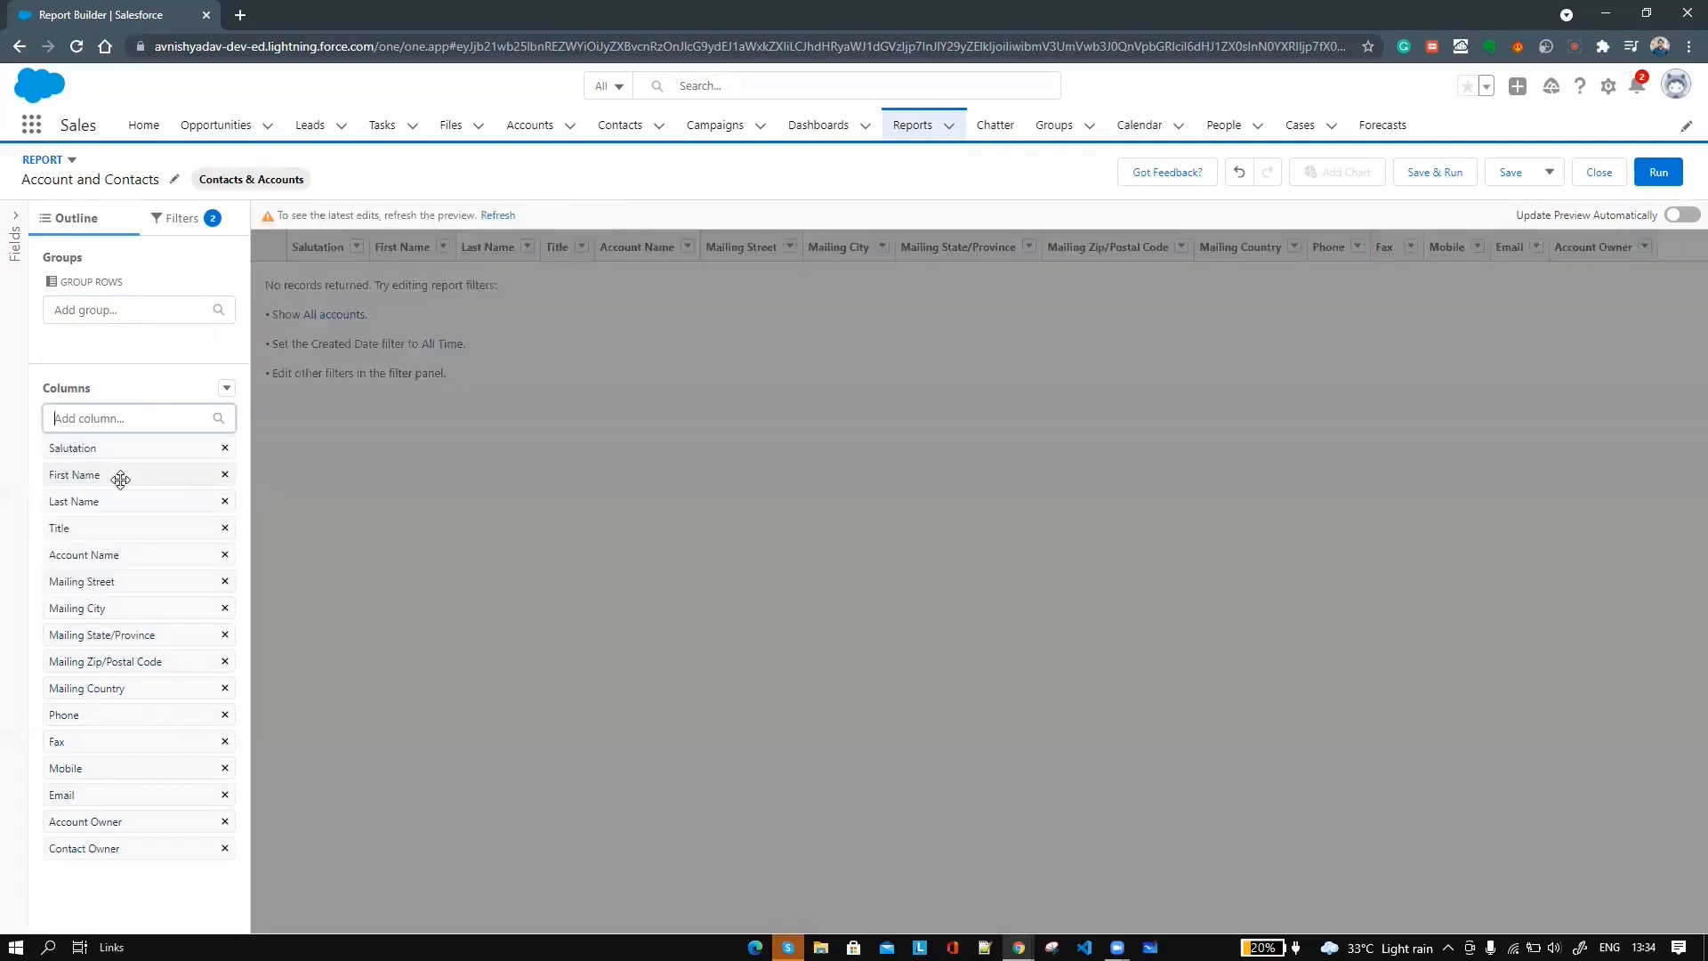
left_click(497, 217)
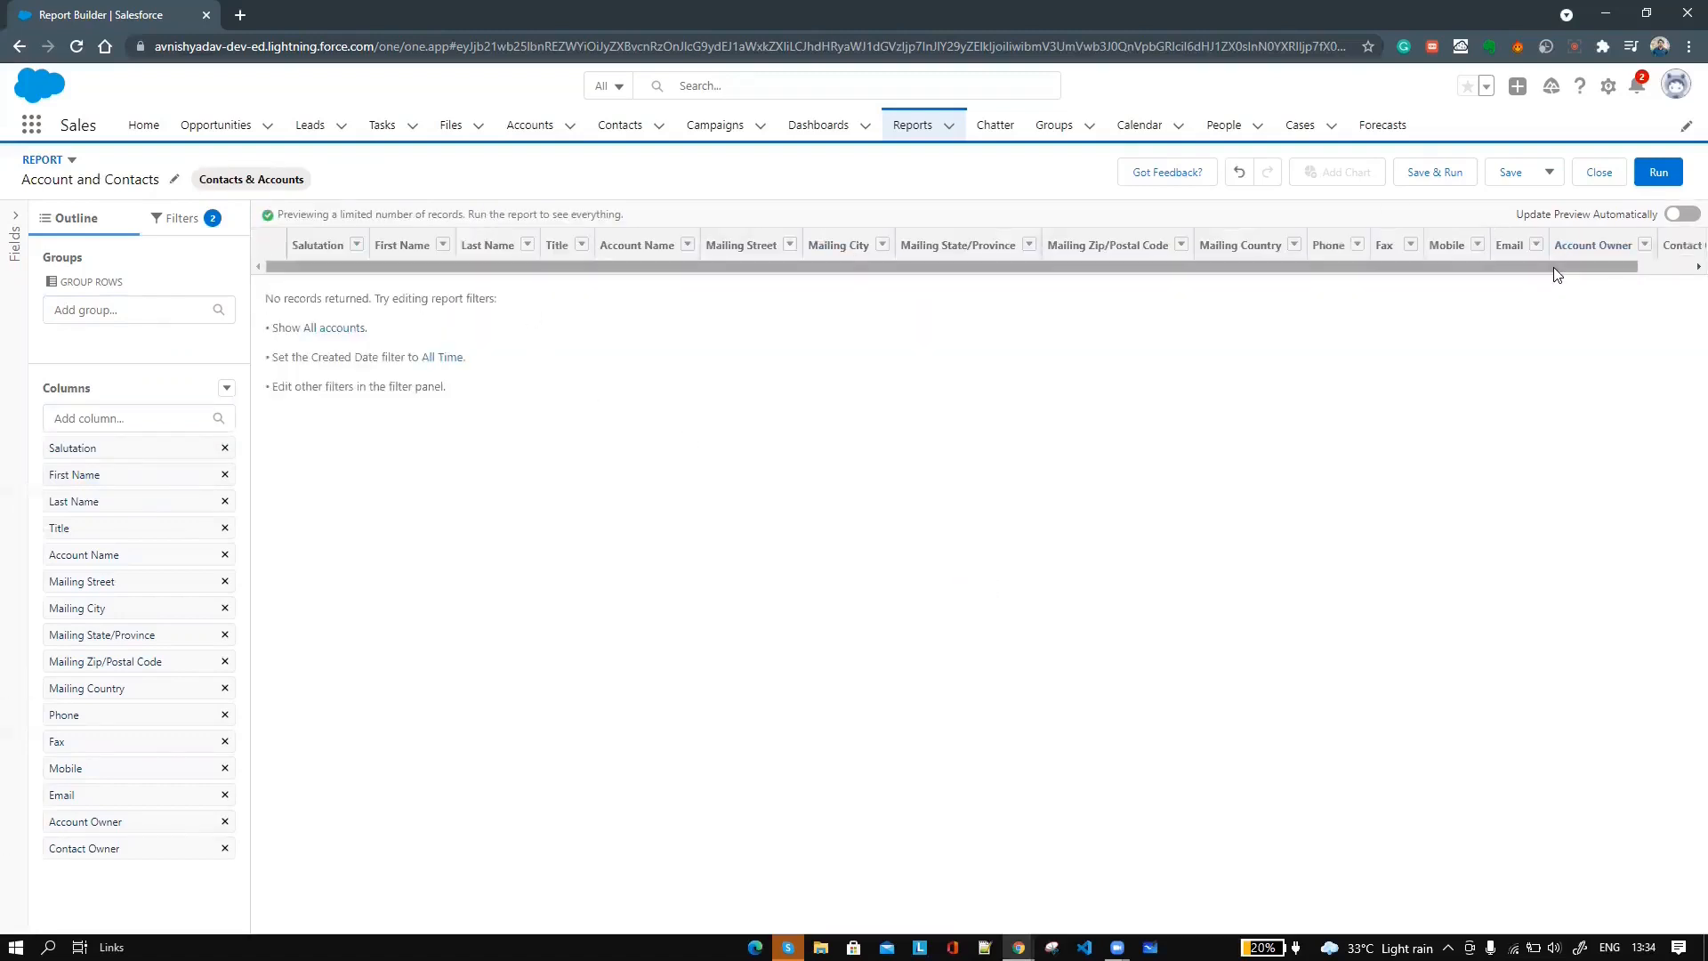
left_click_drag(1553, 267, 1642, 260)
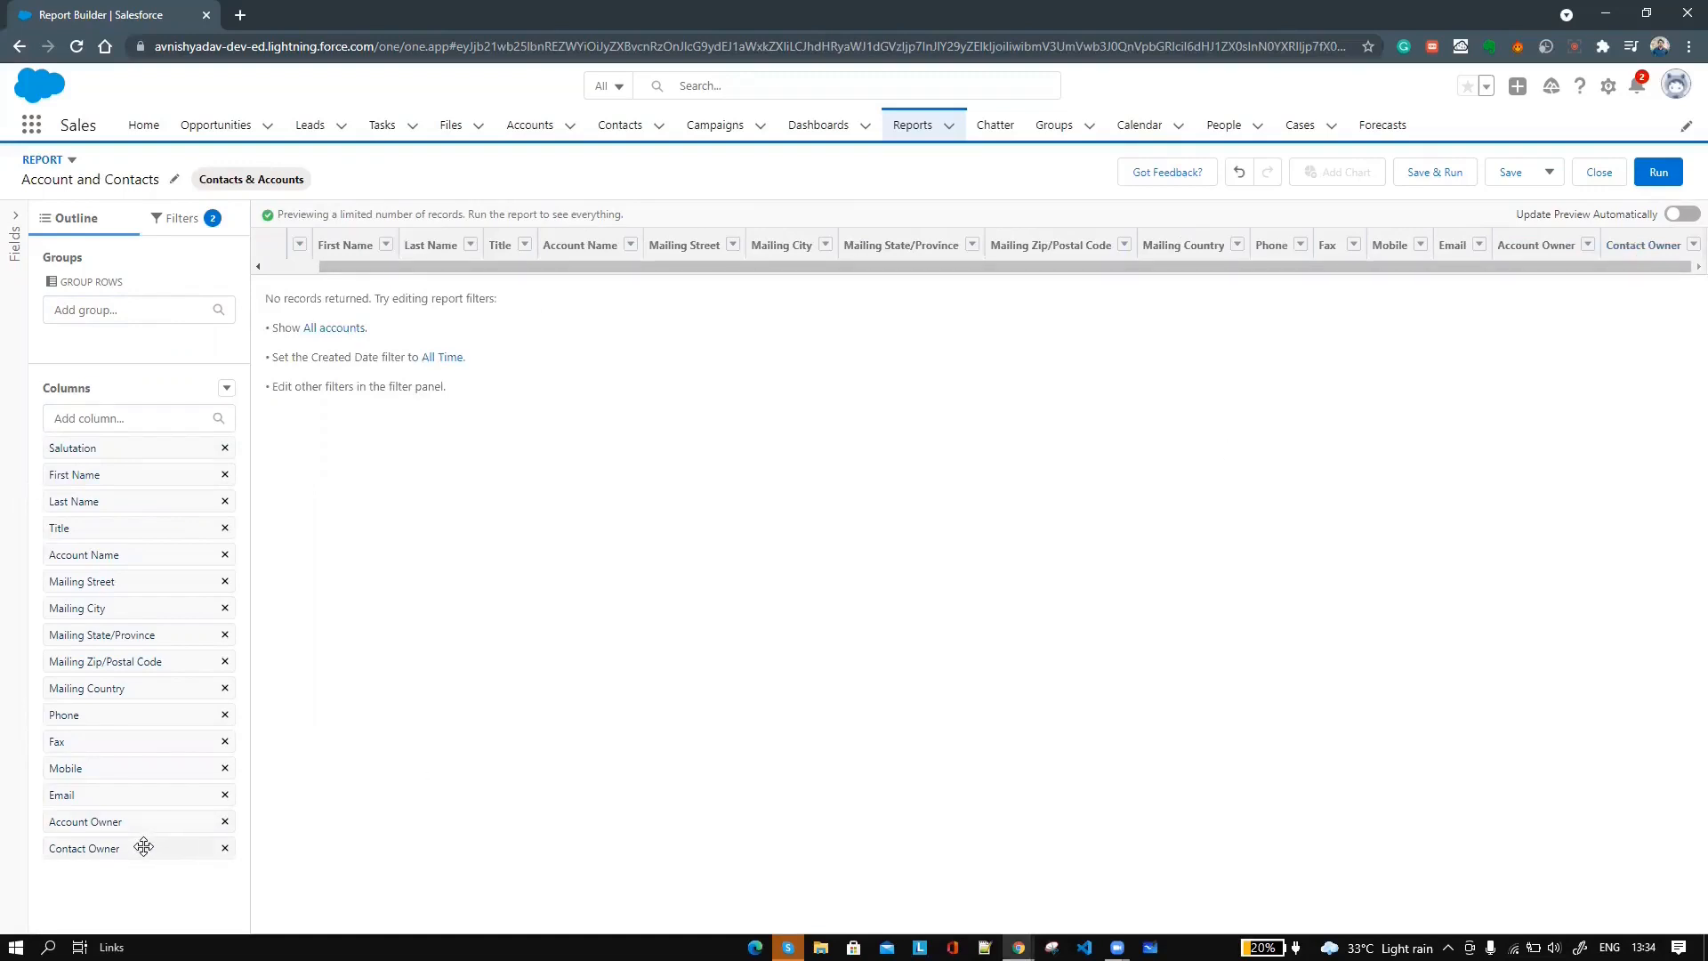
left_click_drag(144, 845, 194, 514)
left_click_drag(173, 417, 108, 452)
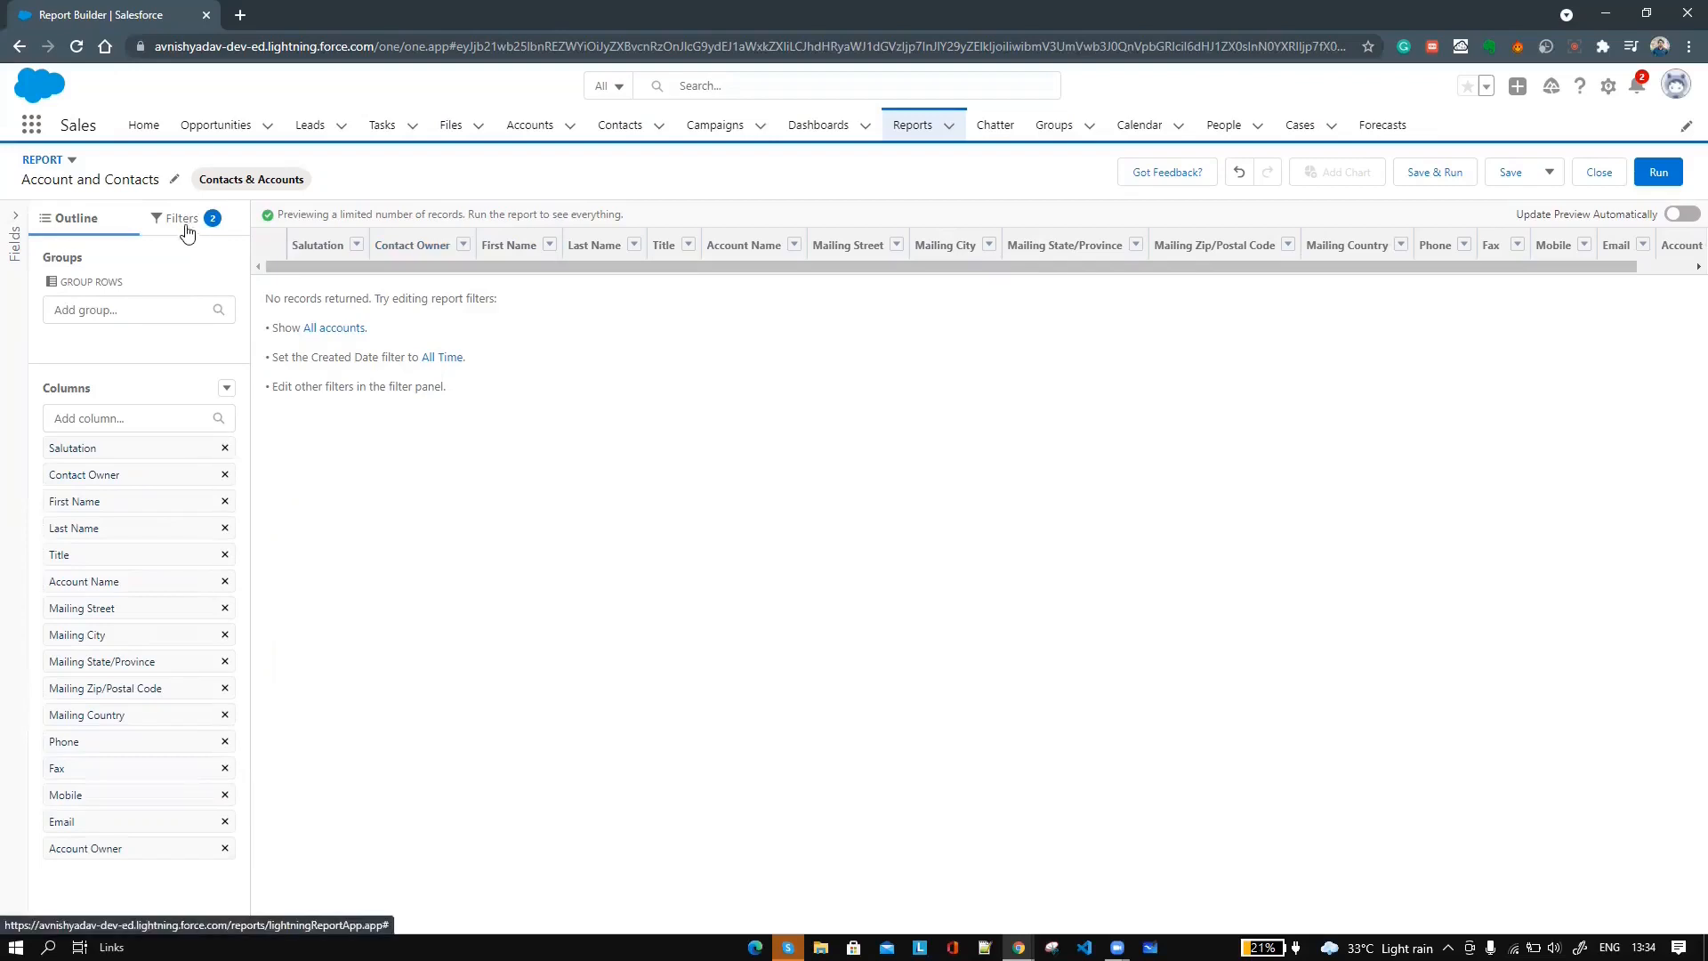
- Set the report's Show Me filter to All accounts and refresh the preview
left_click(185, 227)
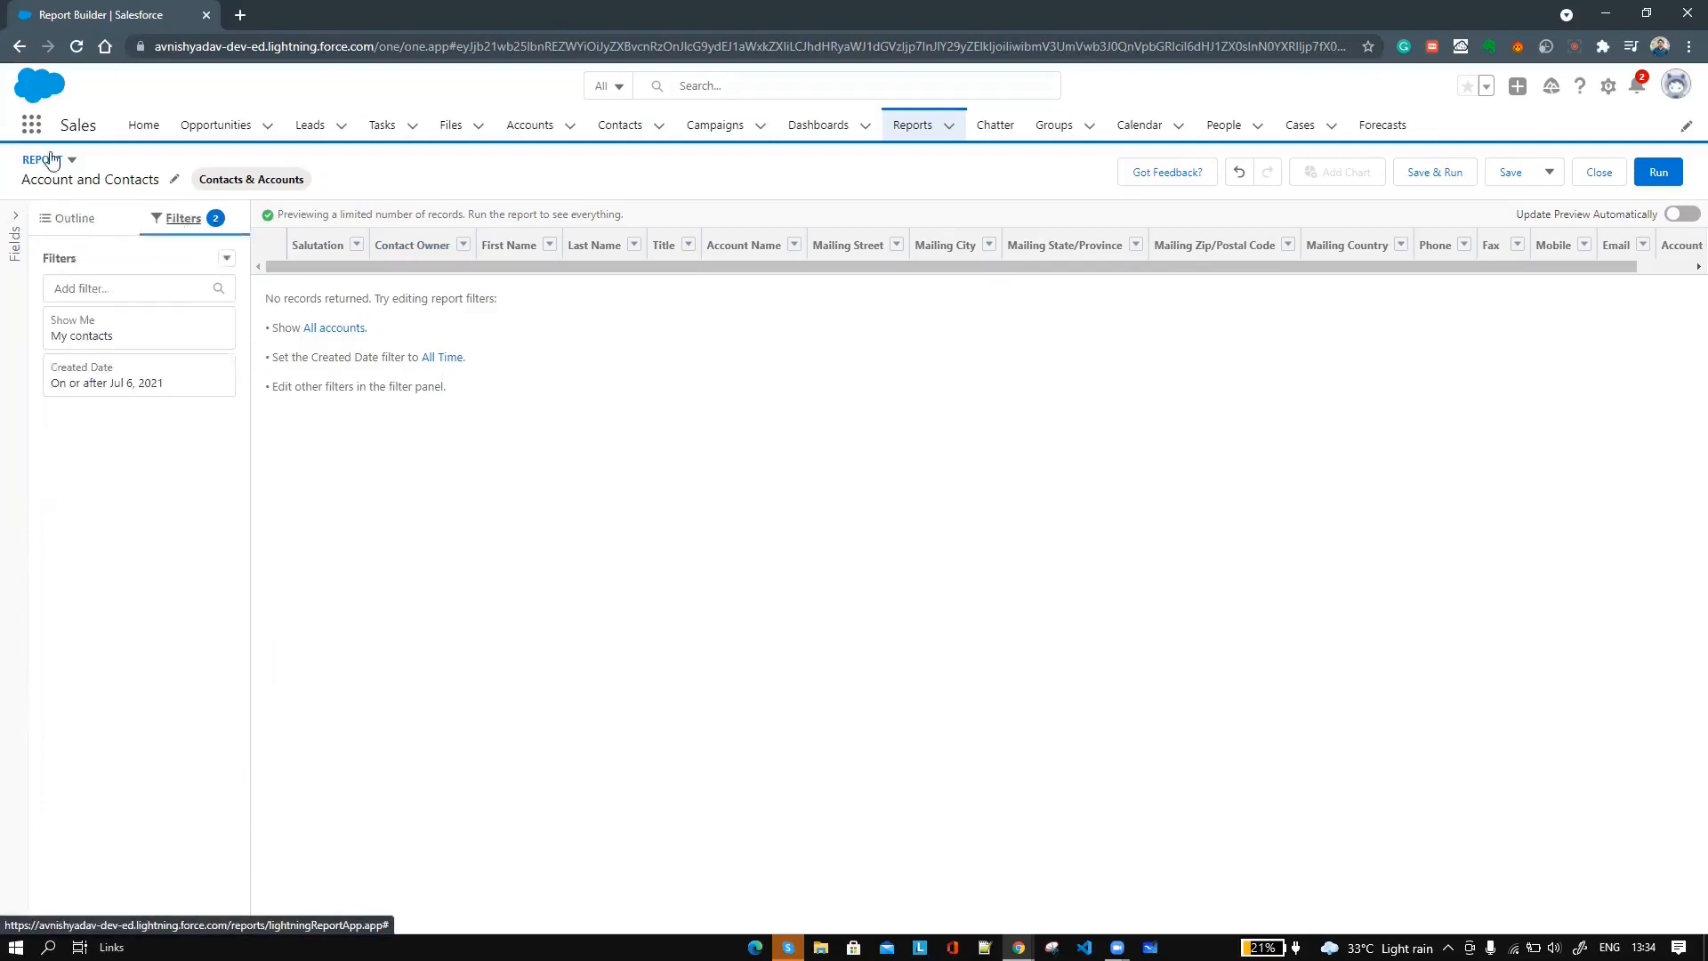
left_click(128, 336)
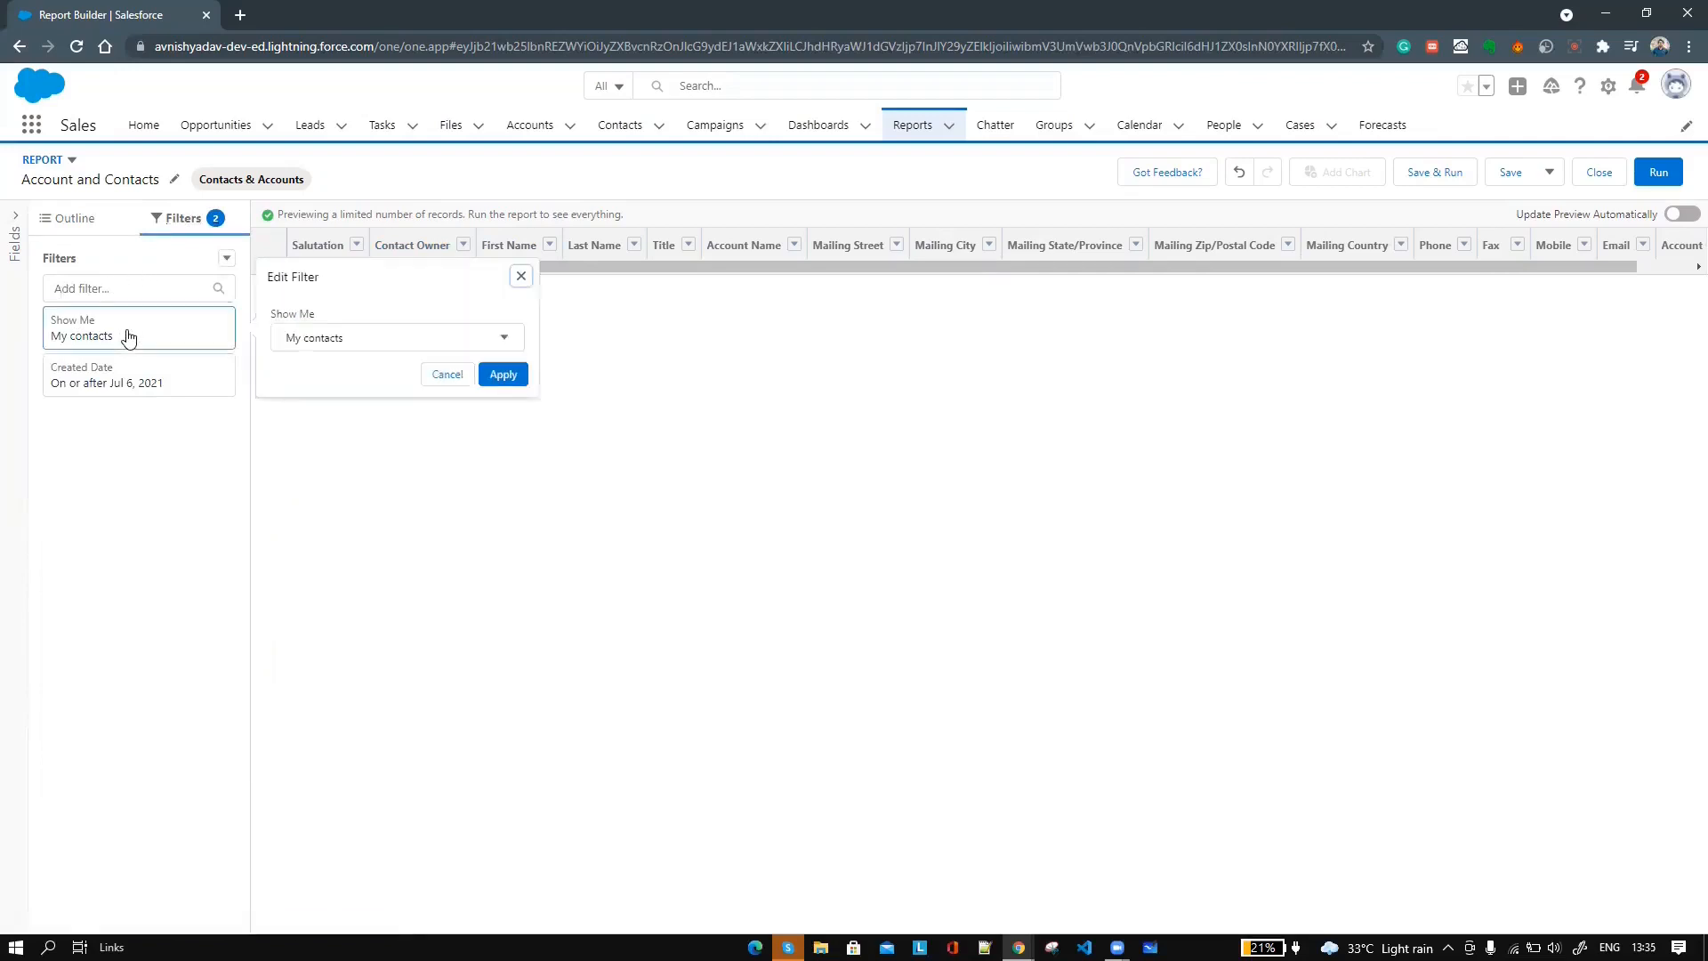
left_click(404, 347)
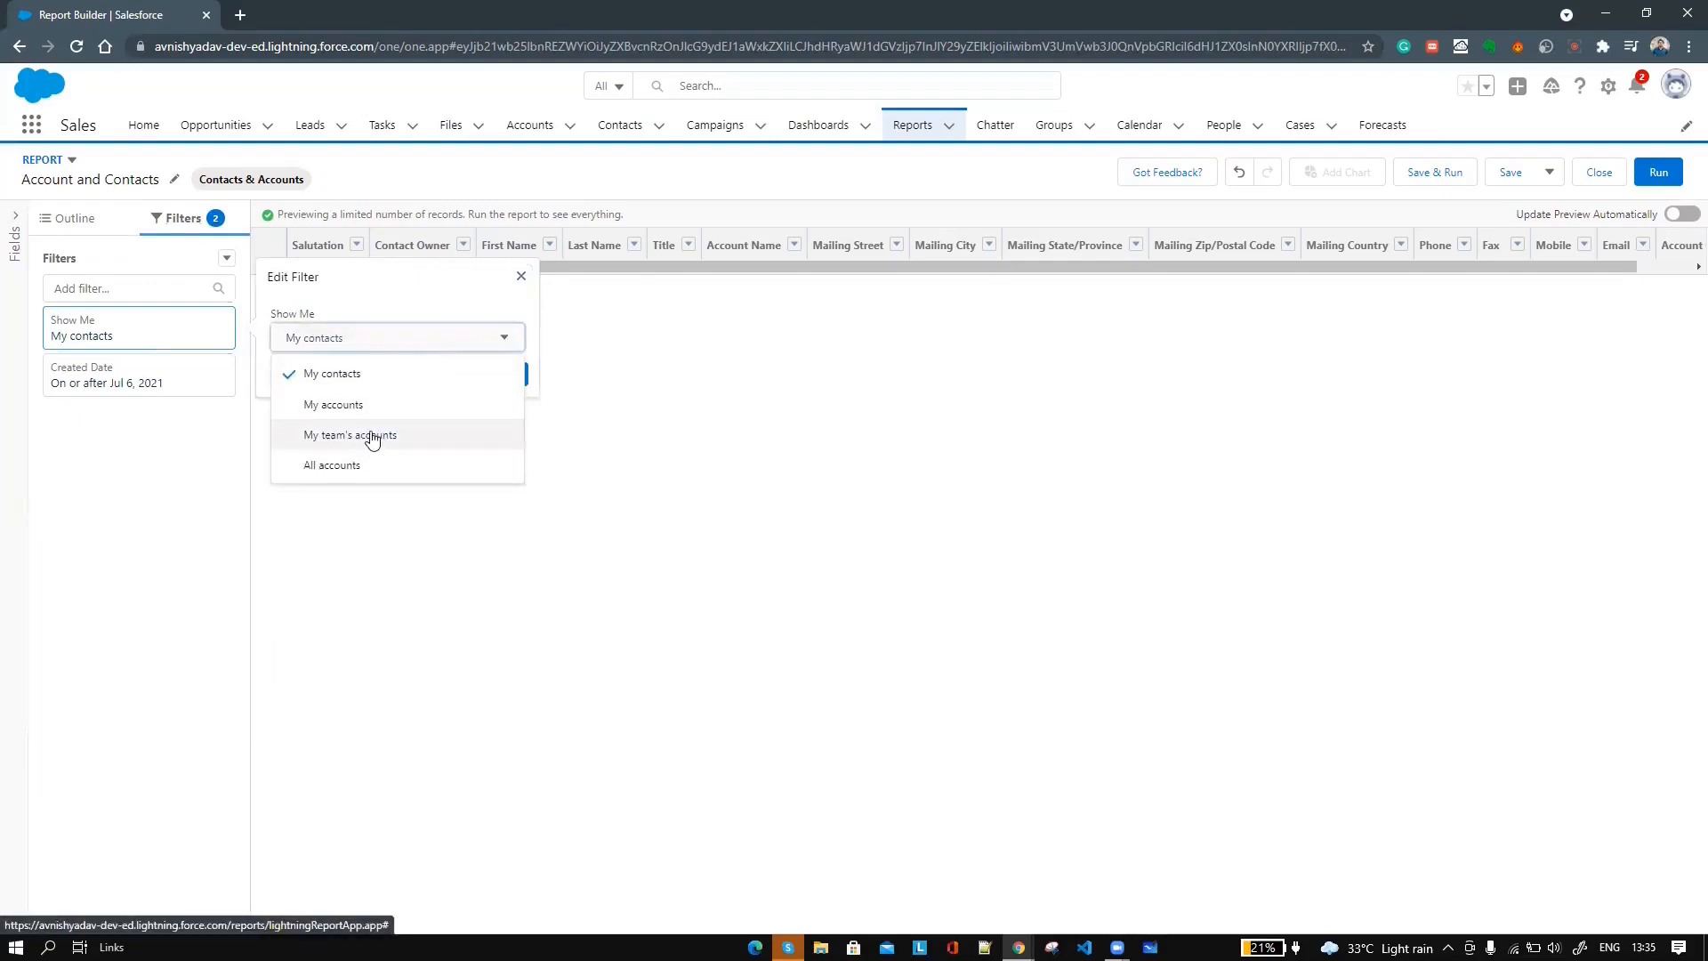
left_click(362, 469)
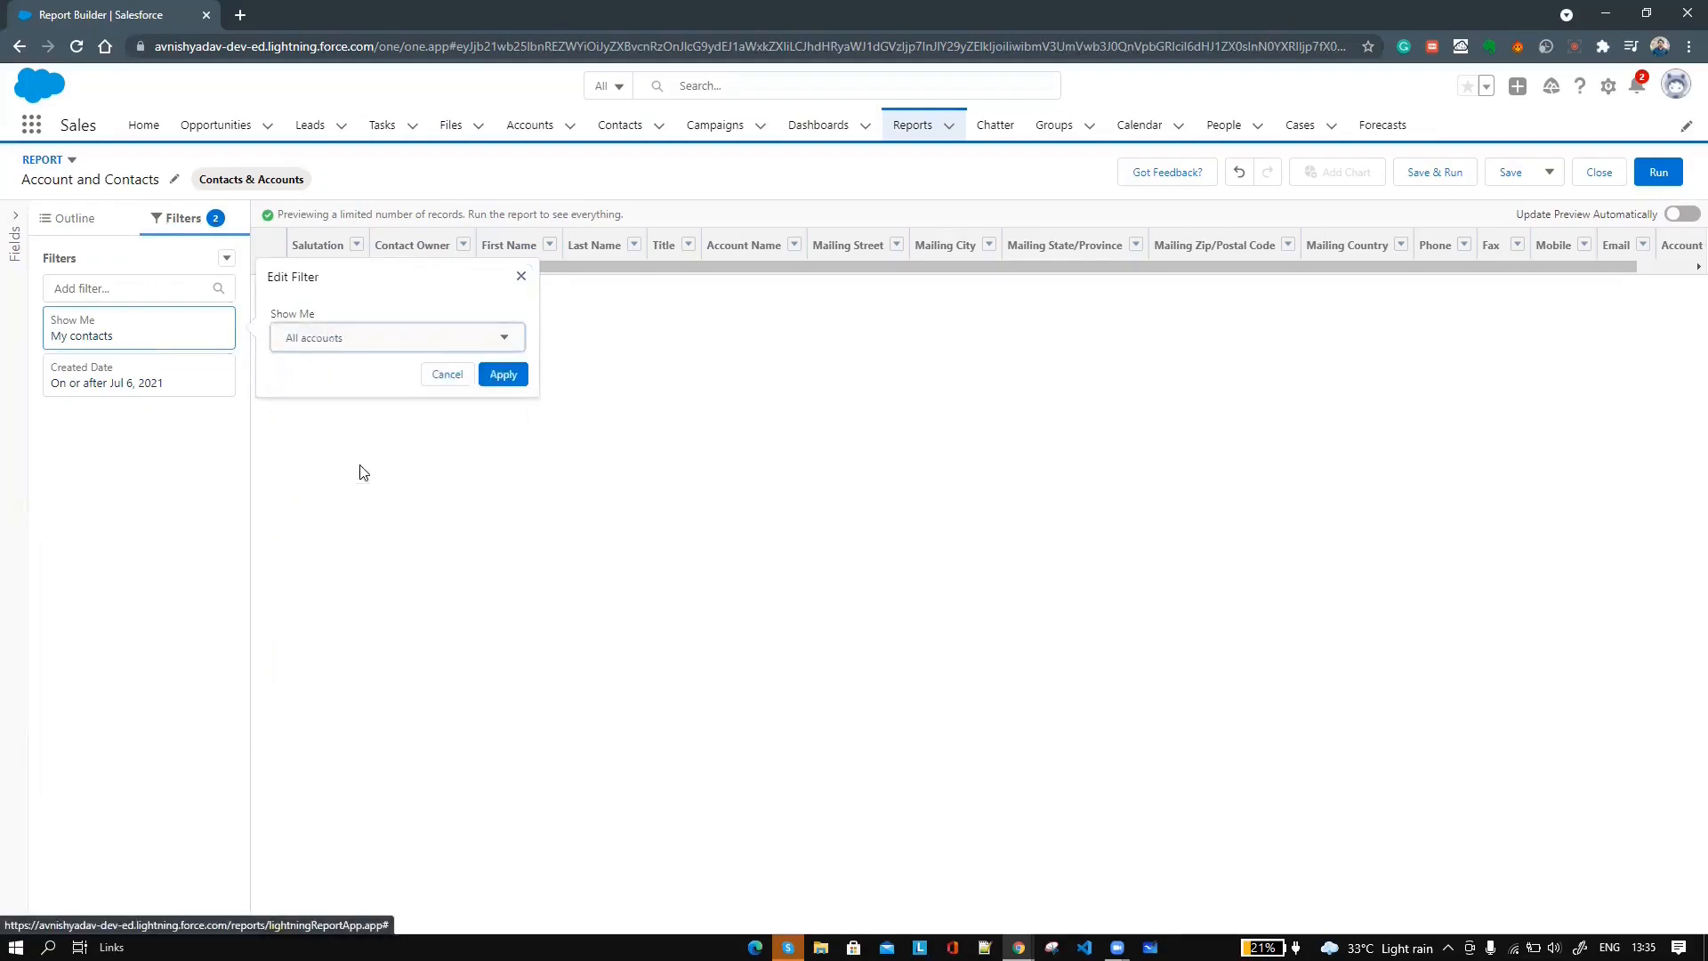
left_click(505, 383)
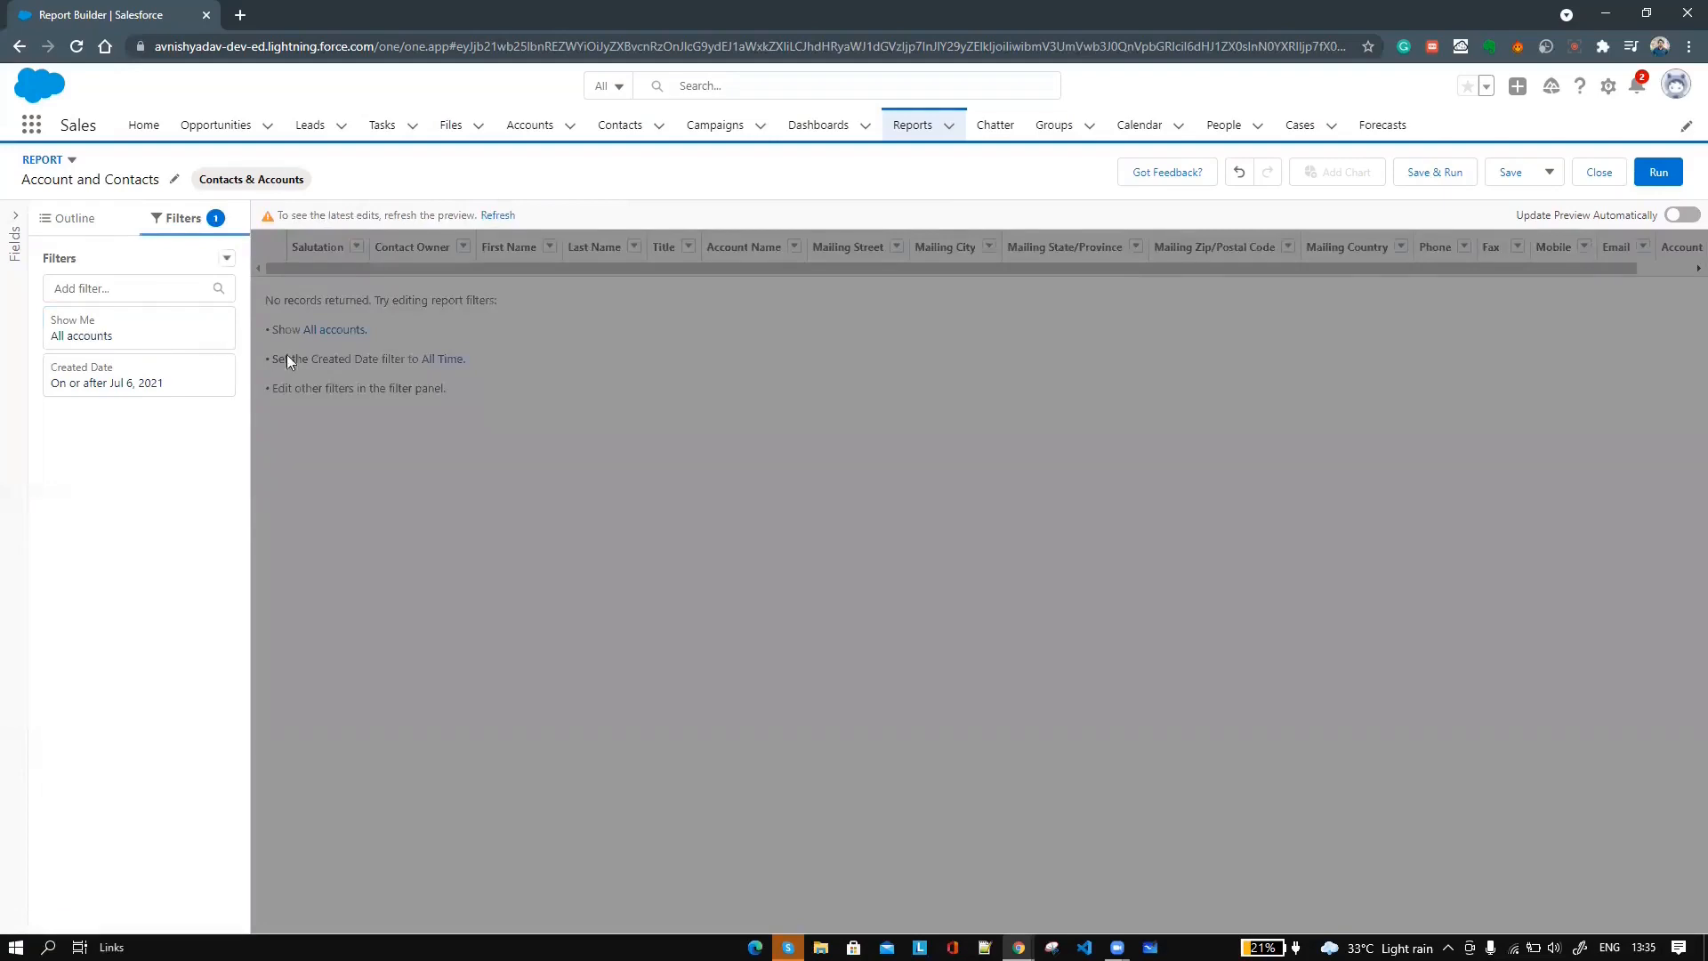
left_click(495, 217)
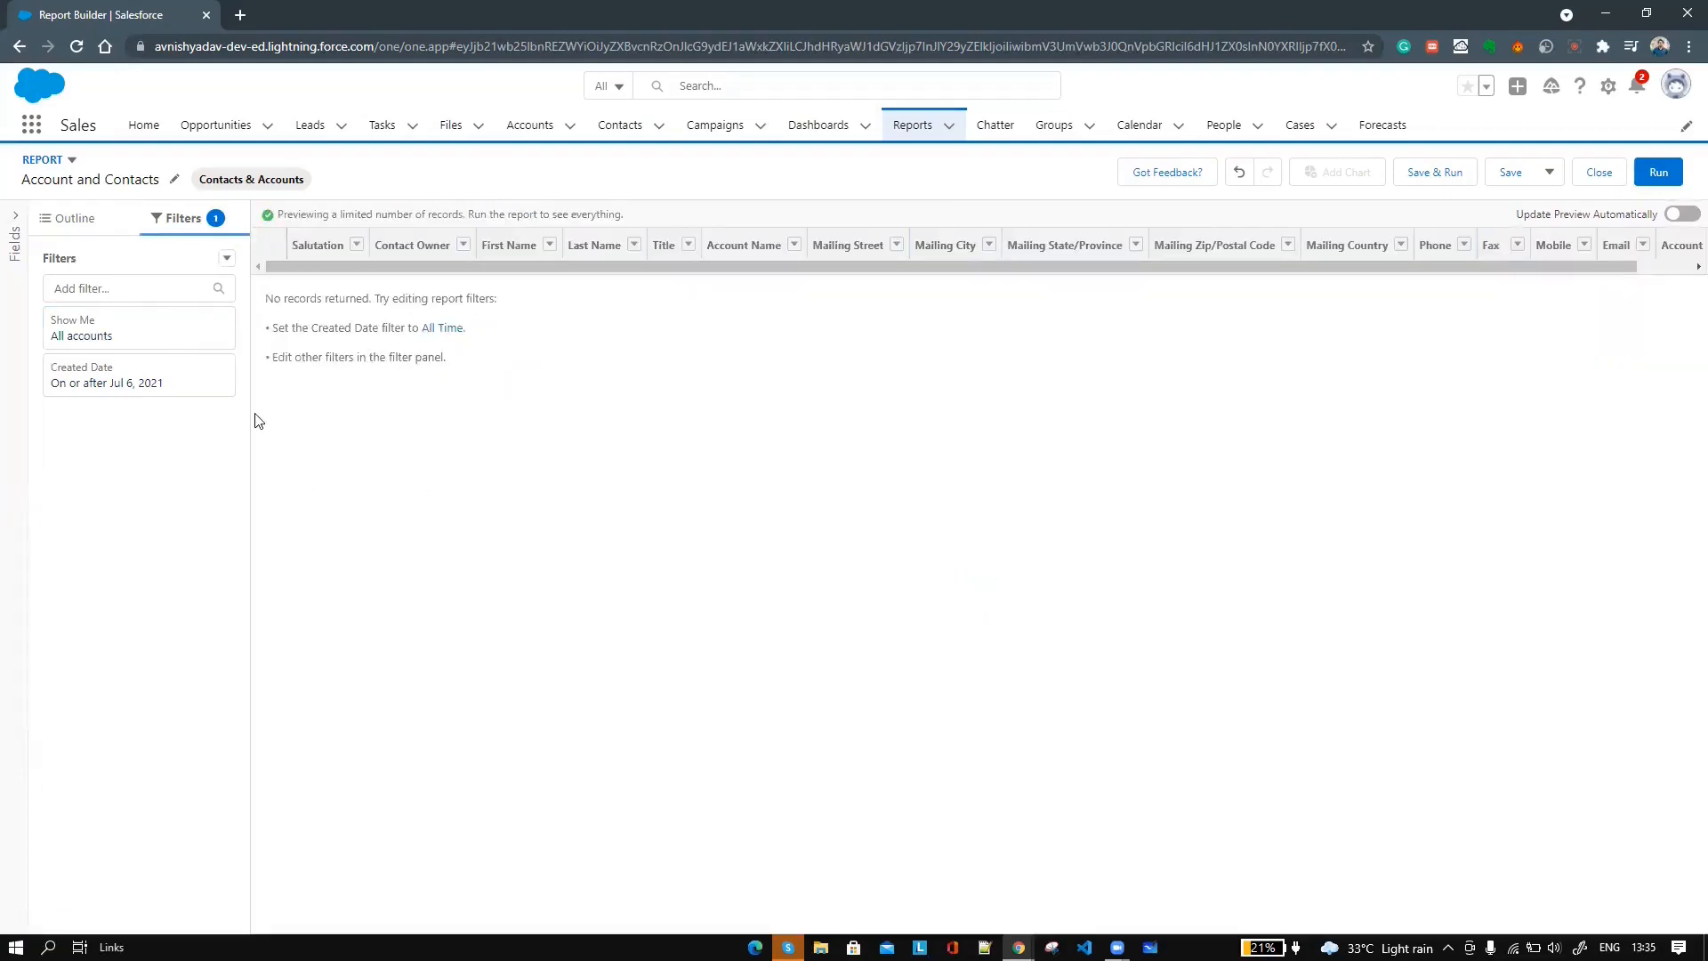
- Set the report's Created Date filter range to All Time and refresh the preview
left_click(130, 374)
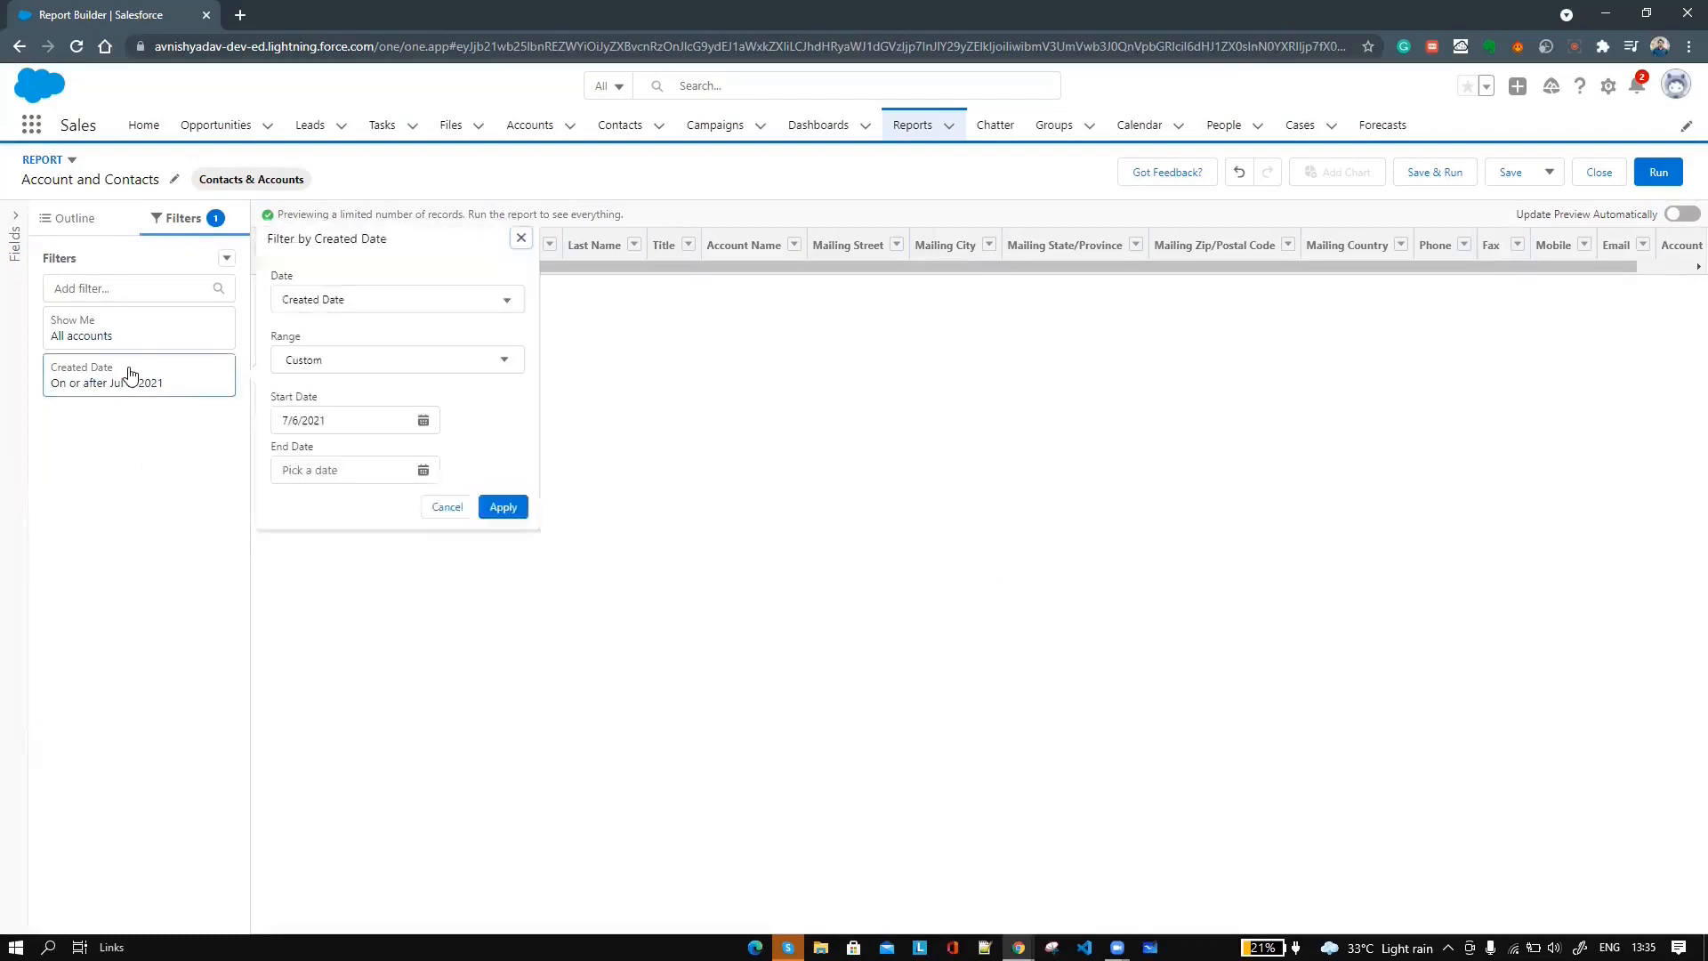
left_click(422, 358)
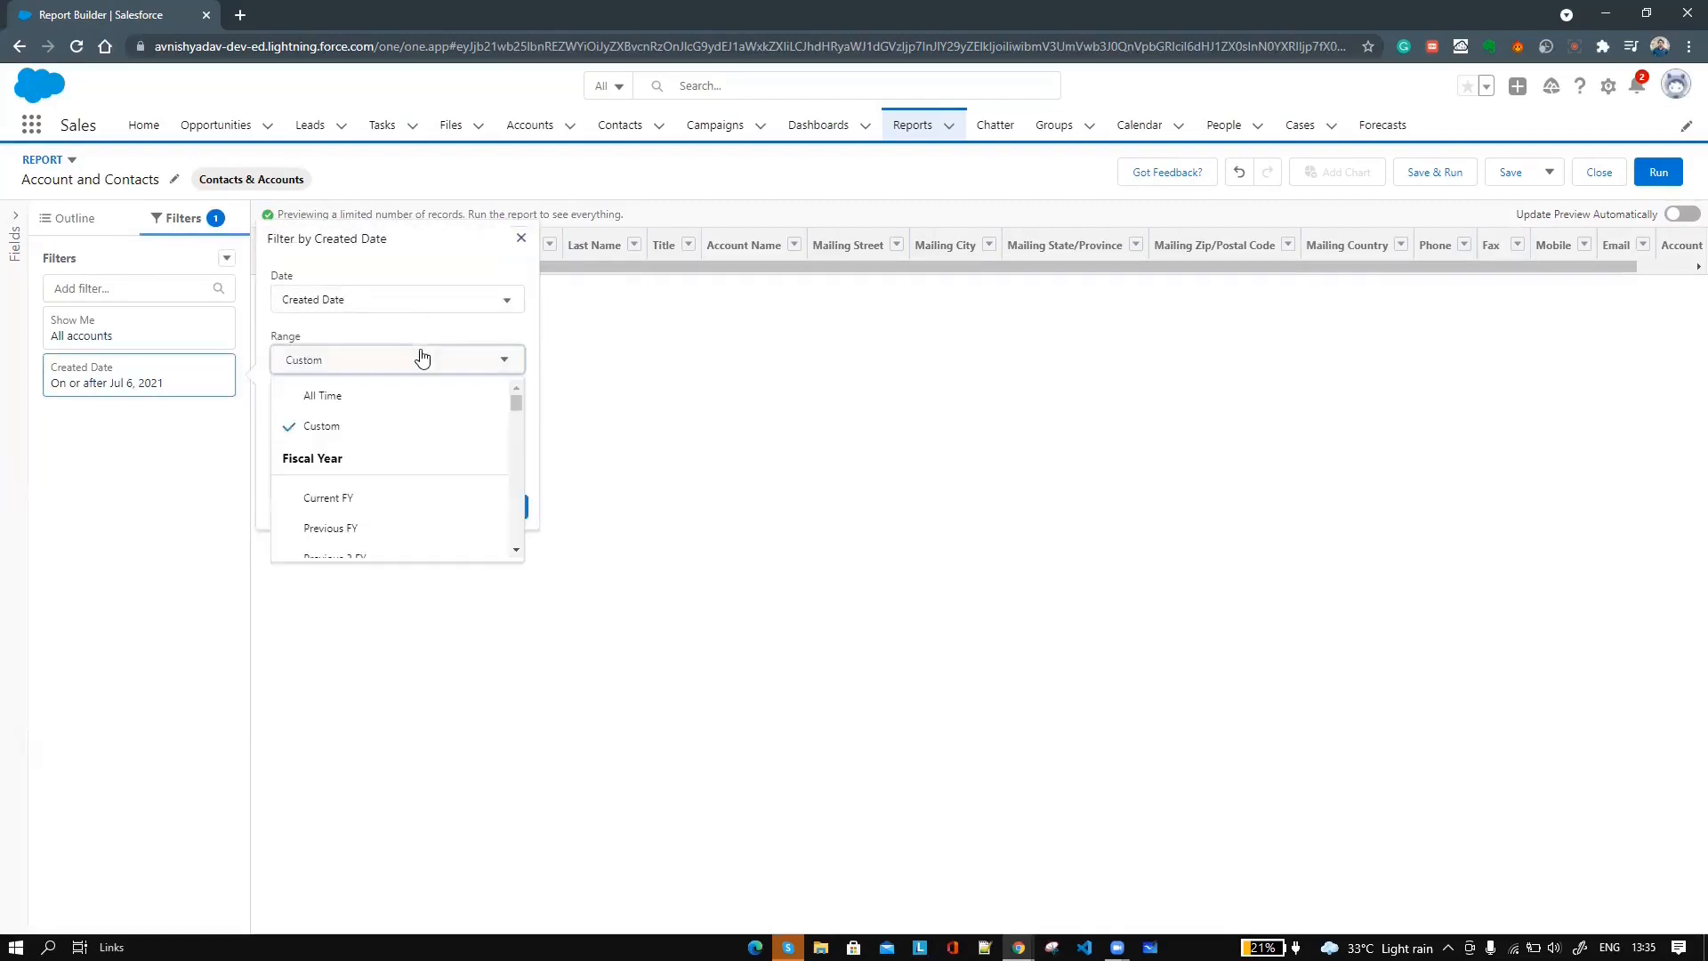
left_click(386, 407)
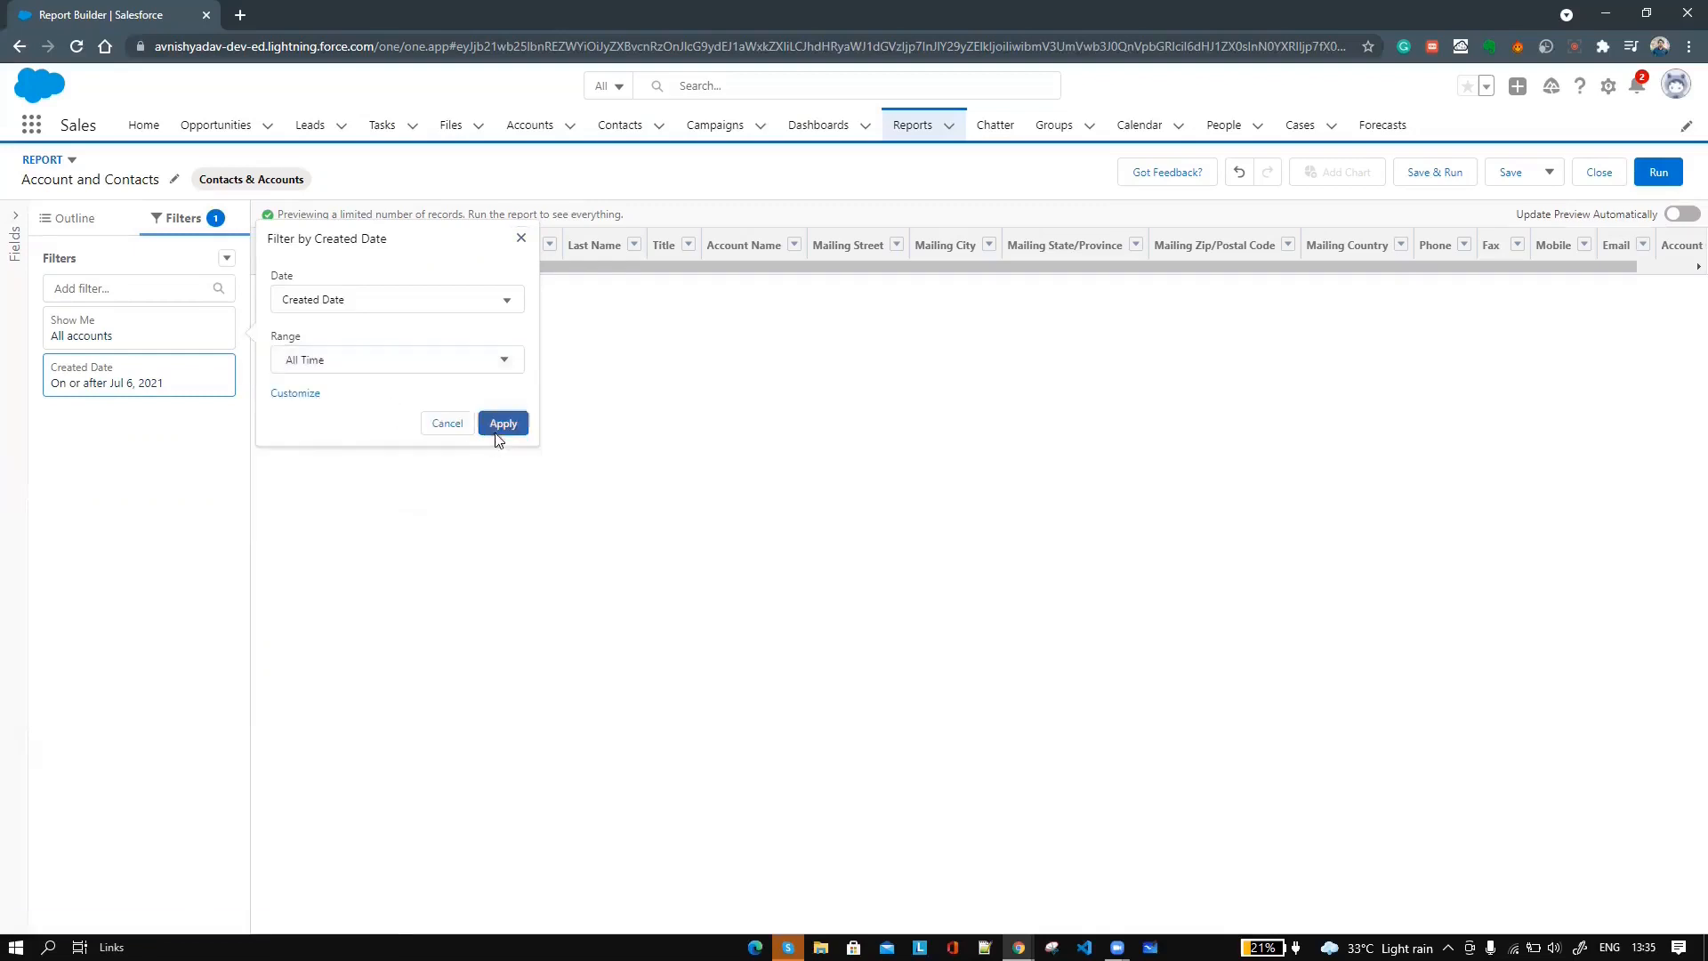
left_click(495, 430)
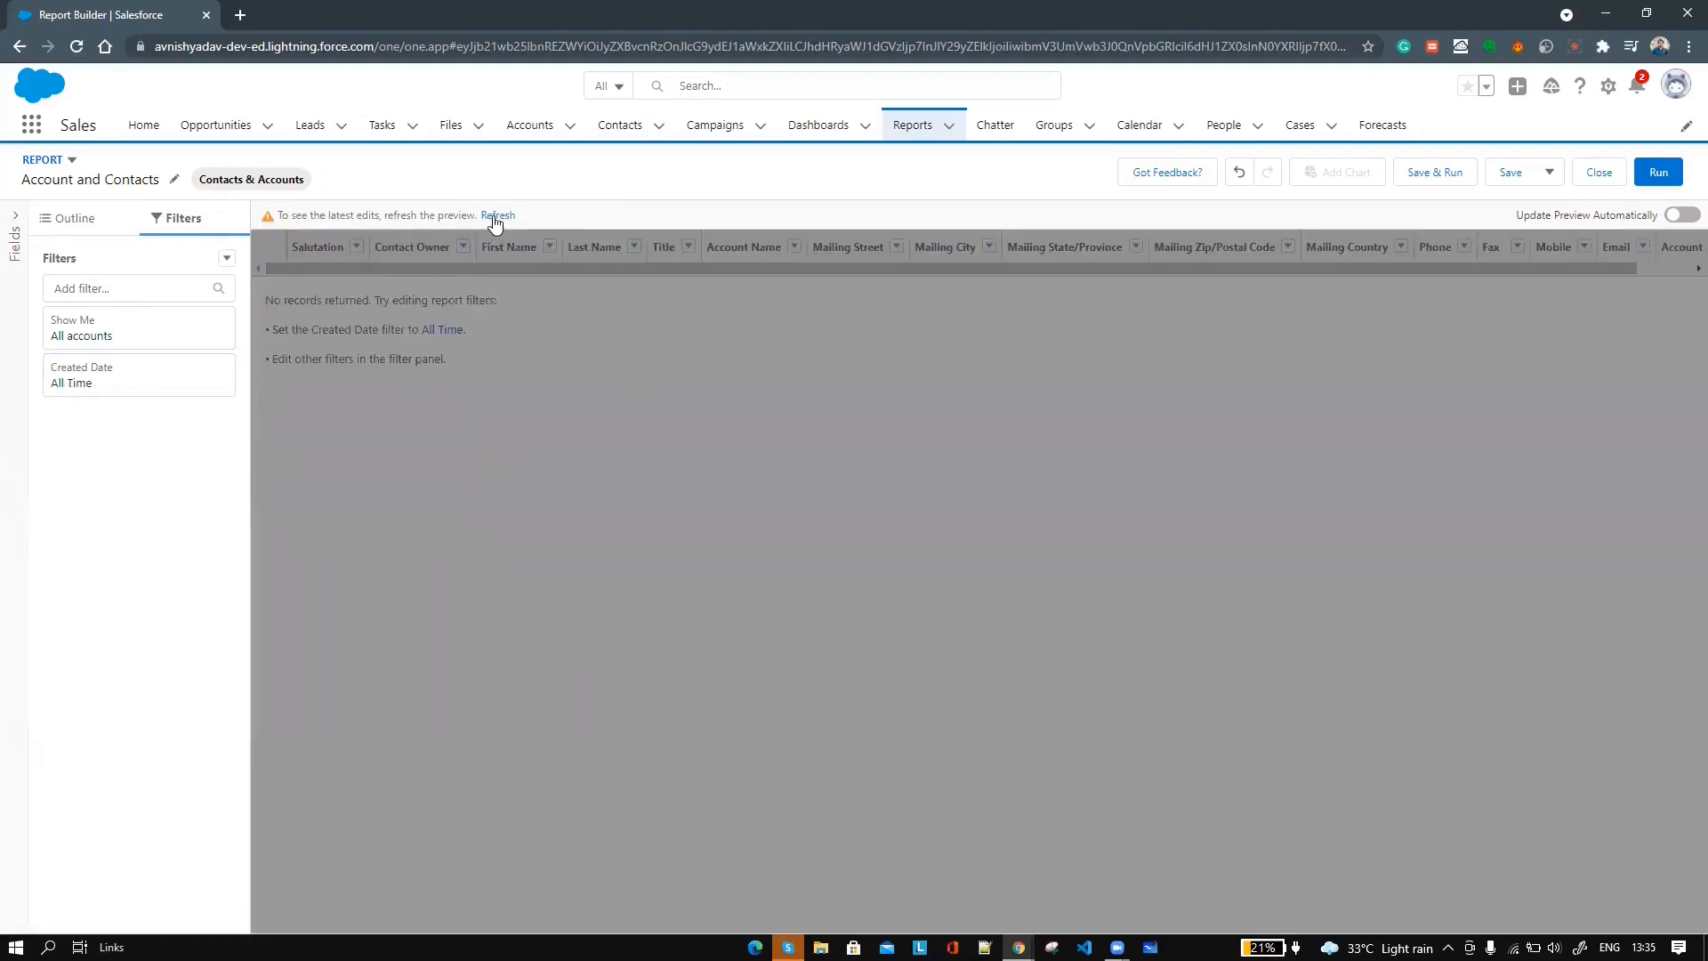
left_click(493, 216)
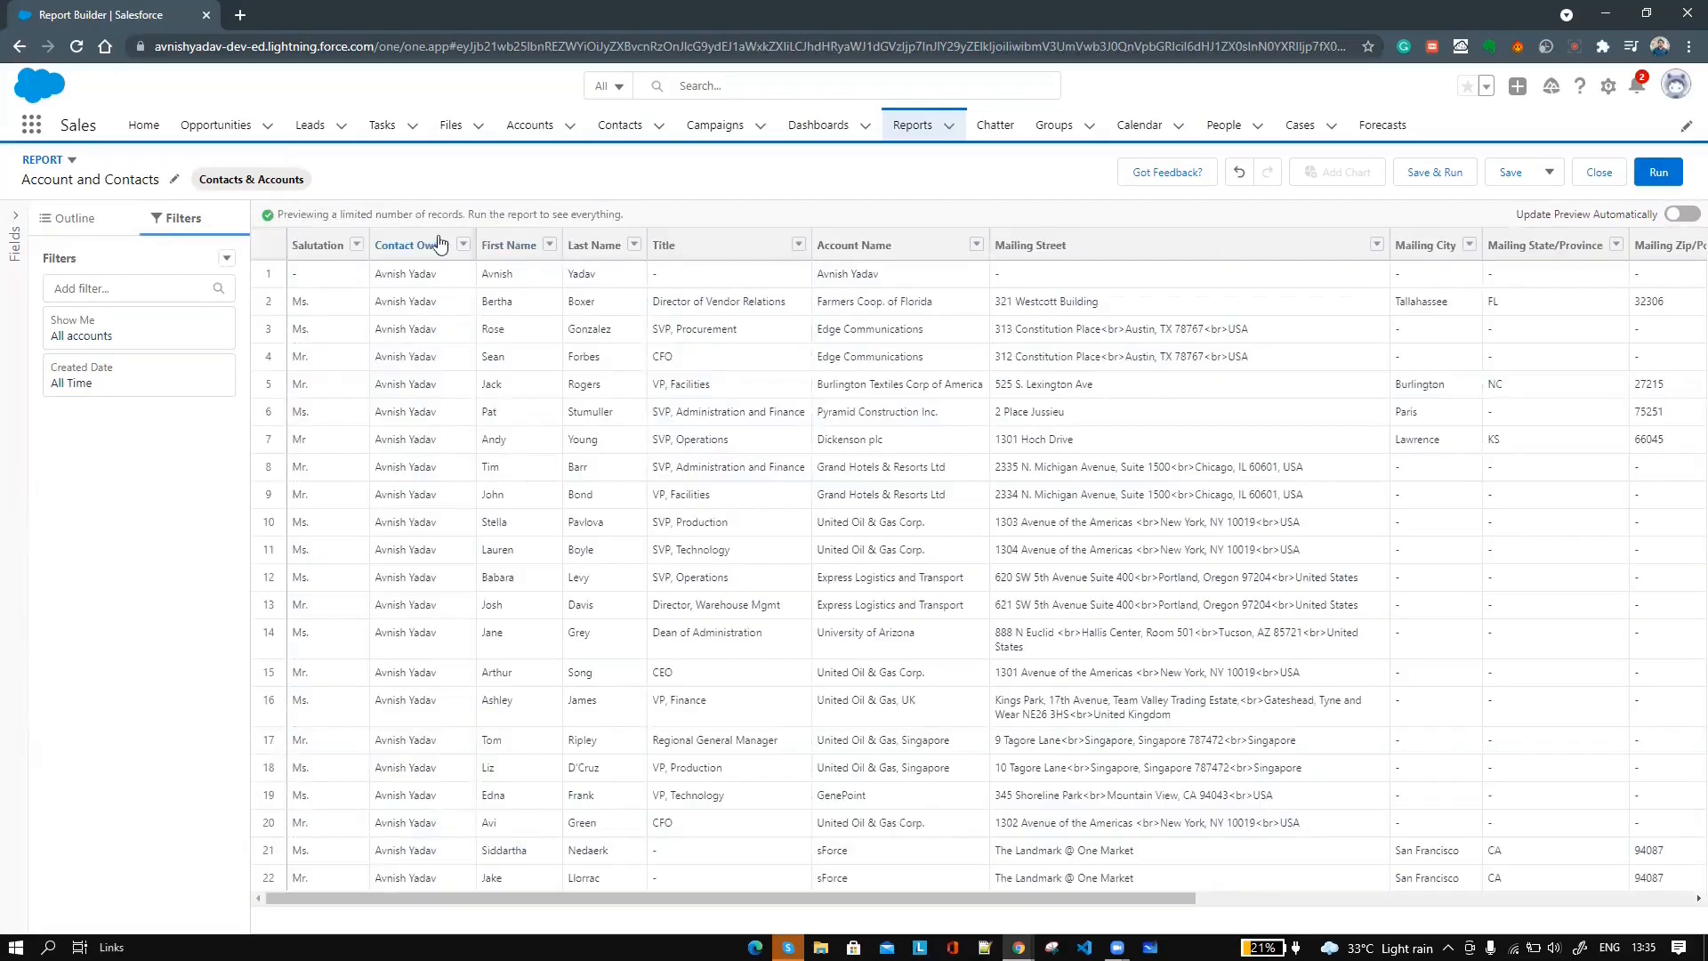
- Move the Contact Owner column ahead of Salutation, refresh the preview and return to the report outline
left_click_drag(415, 244, 306, 236)
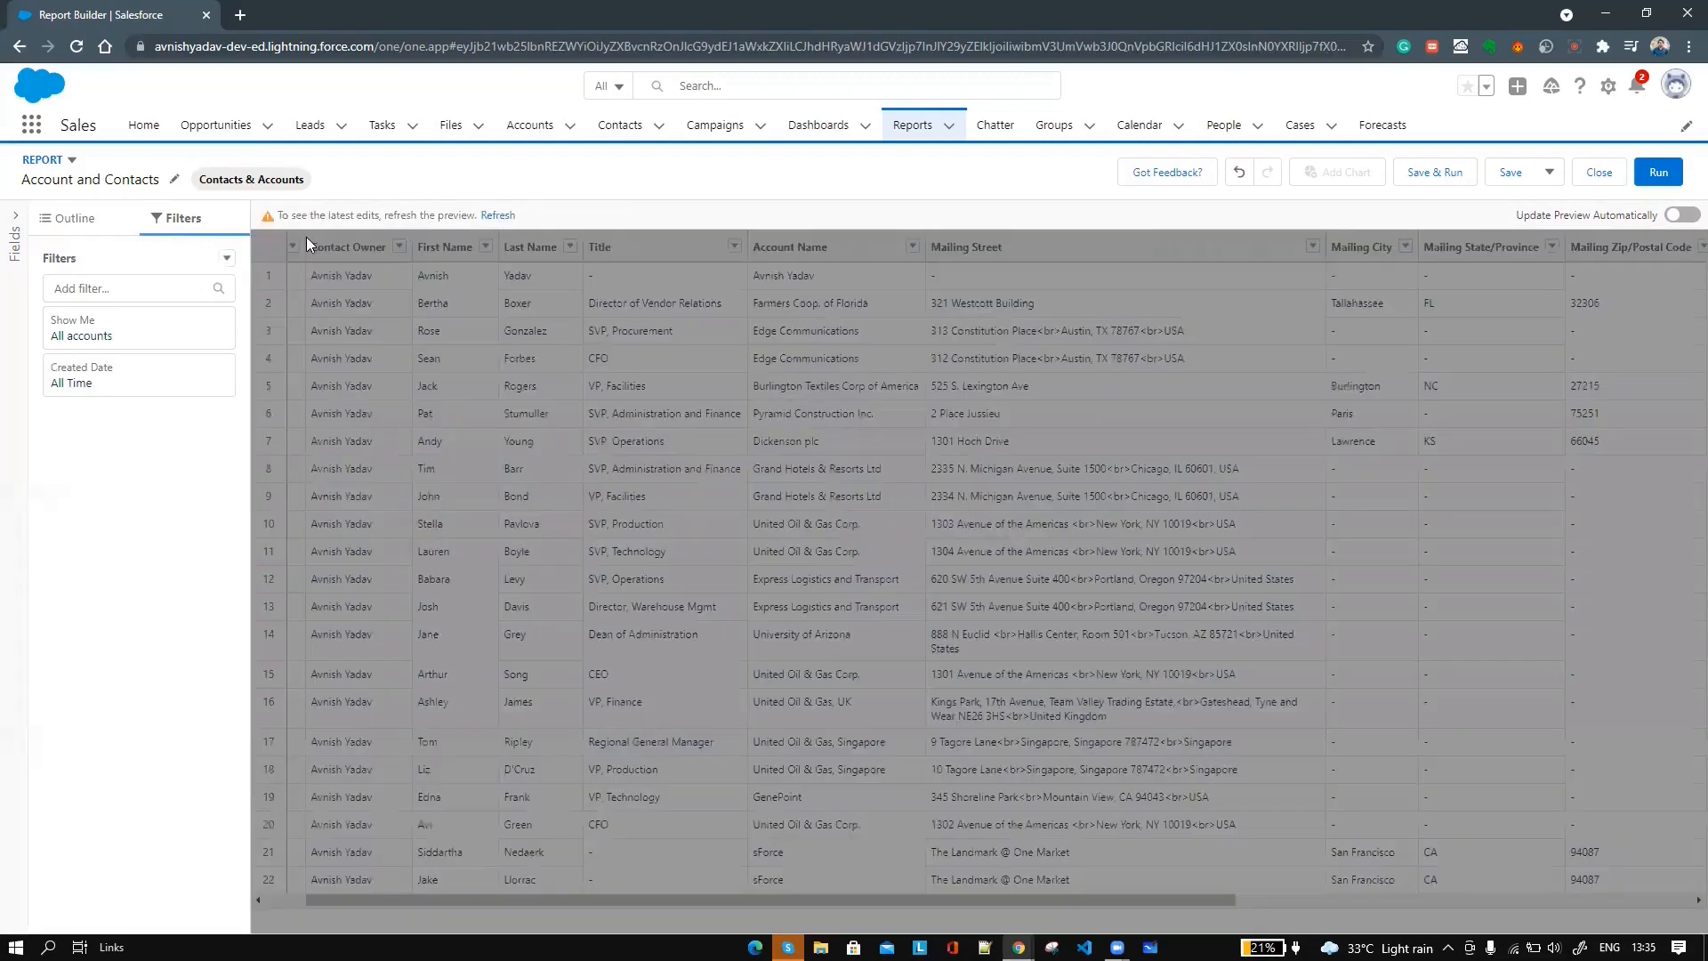
left_click(488, 216)
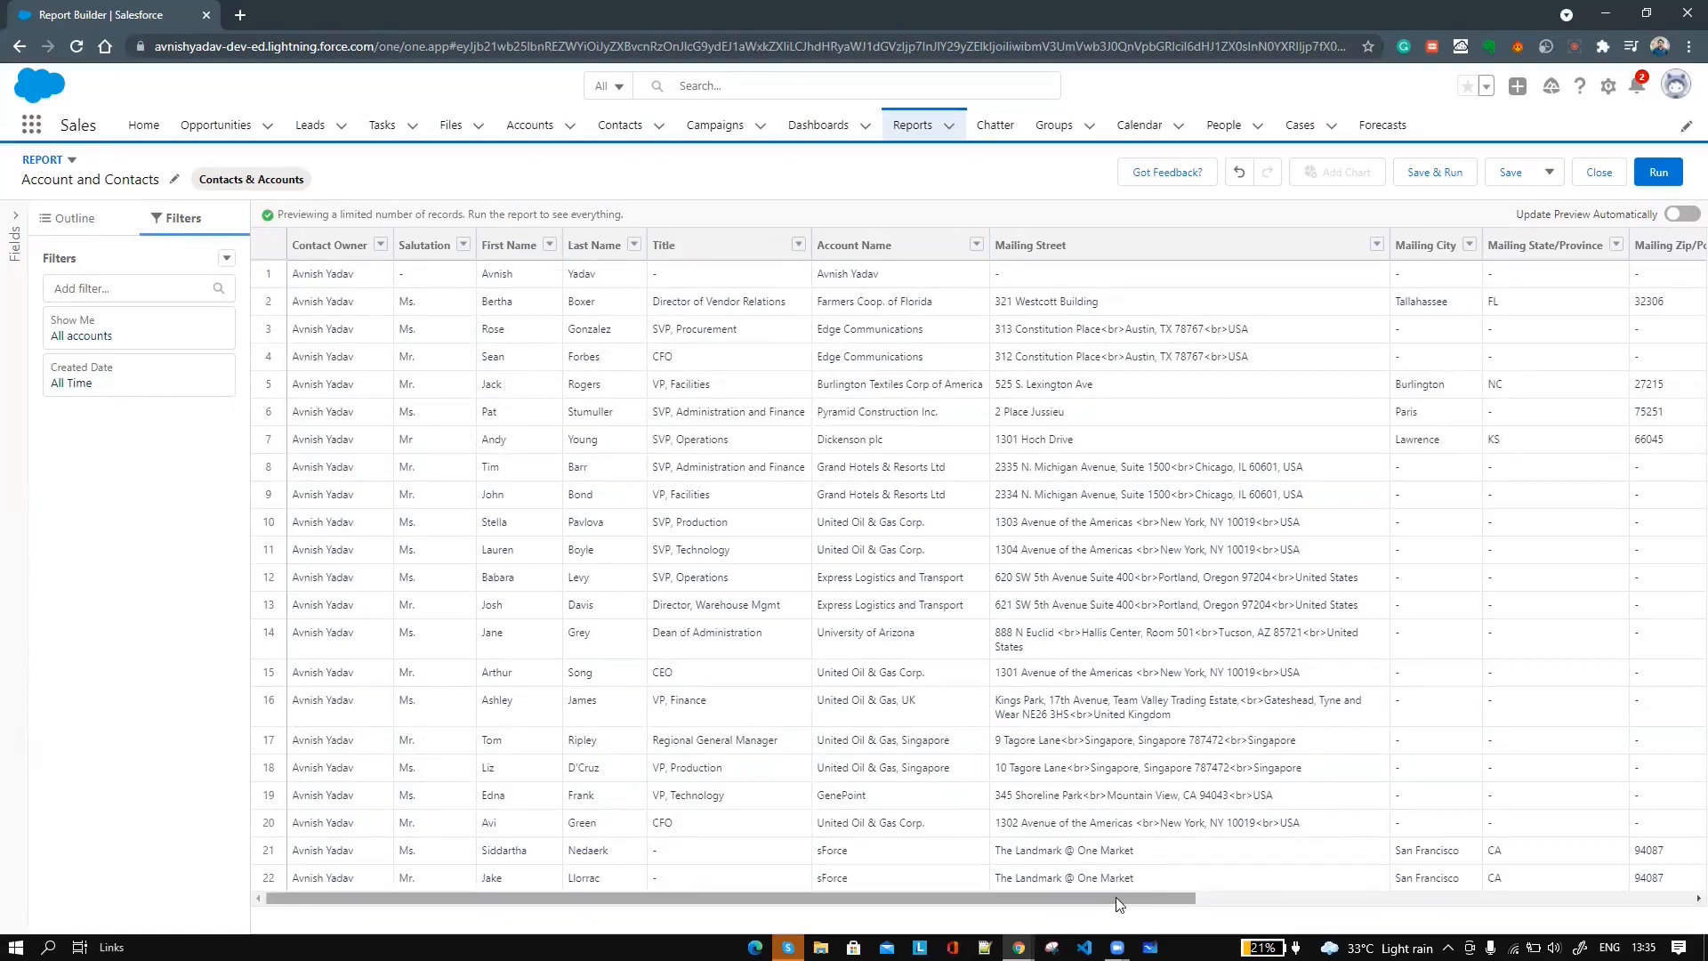
left_click_drag(1116, 898, 890, 845)
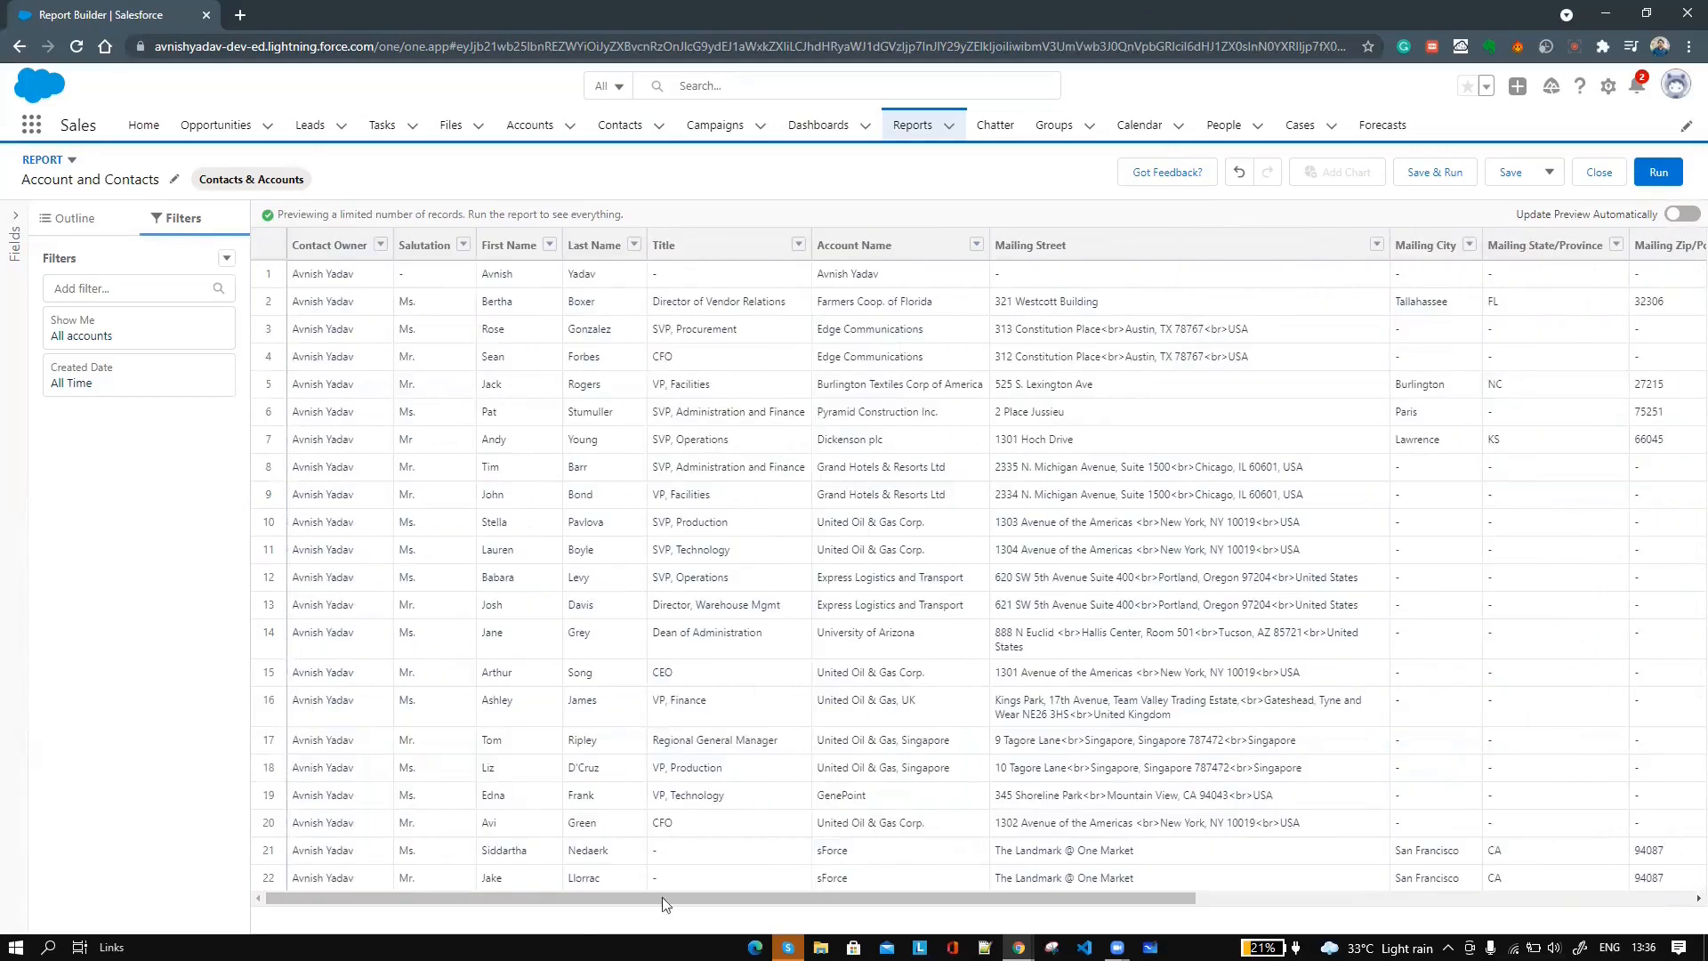
left_click(93, 213)
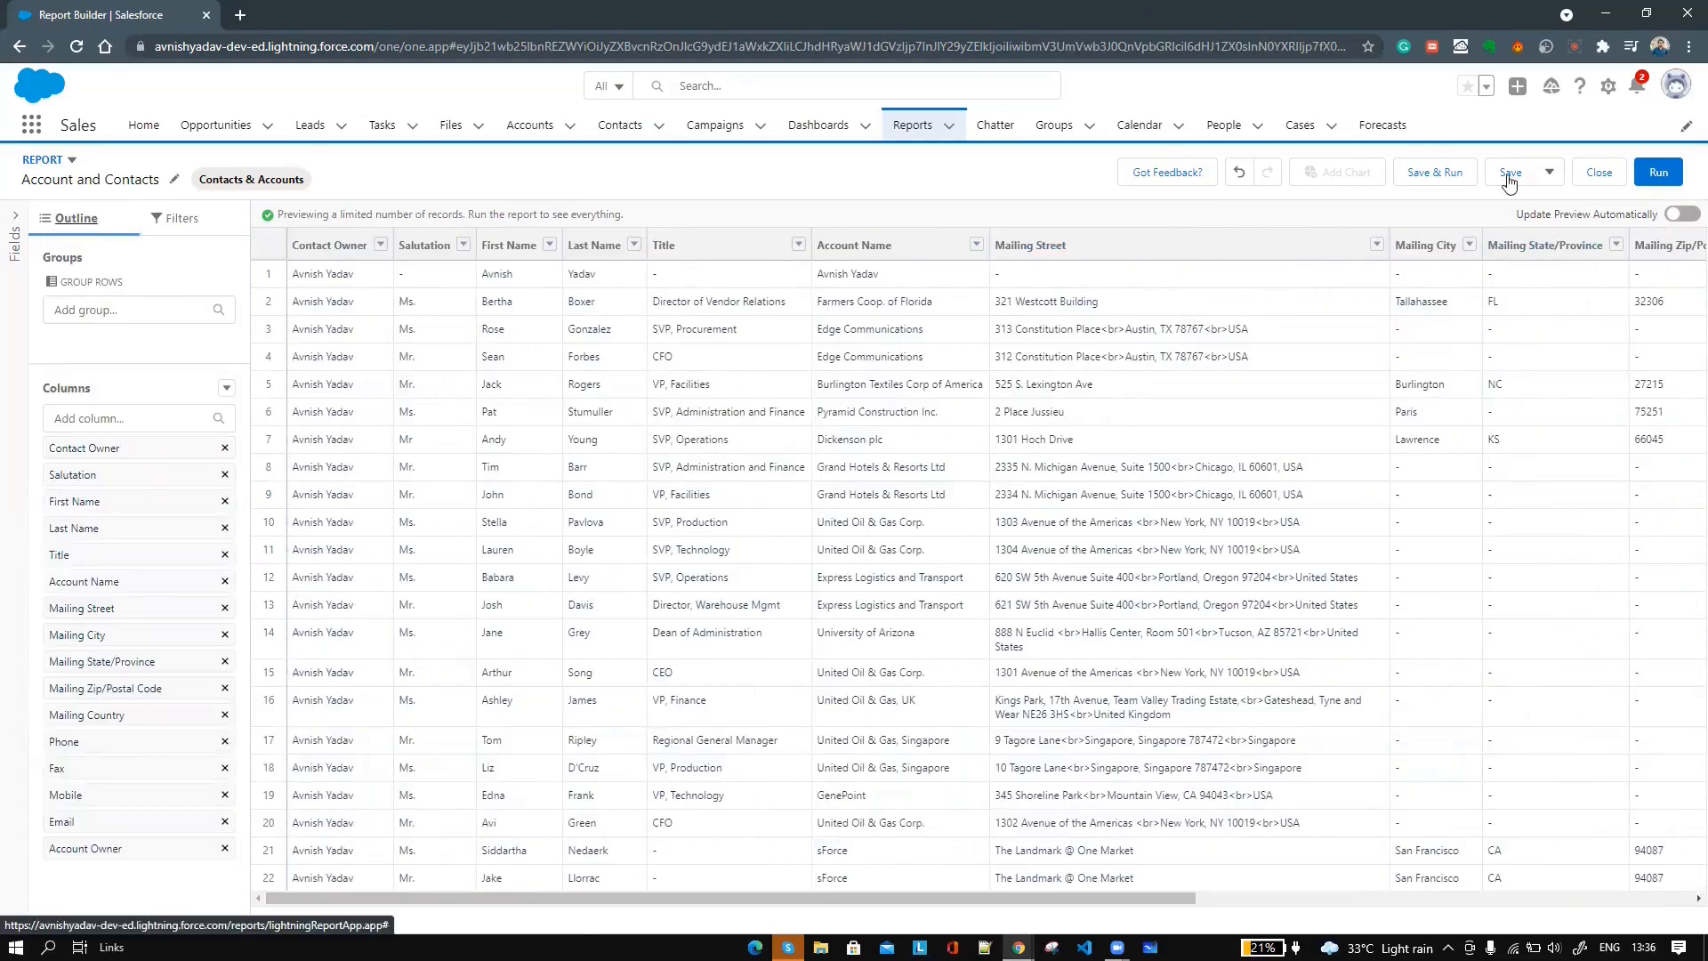
- Save the report in Report Folder under the name "Account and Contacts" and run it
left_click(1446, 175)
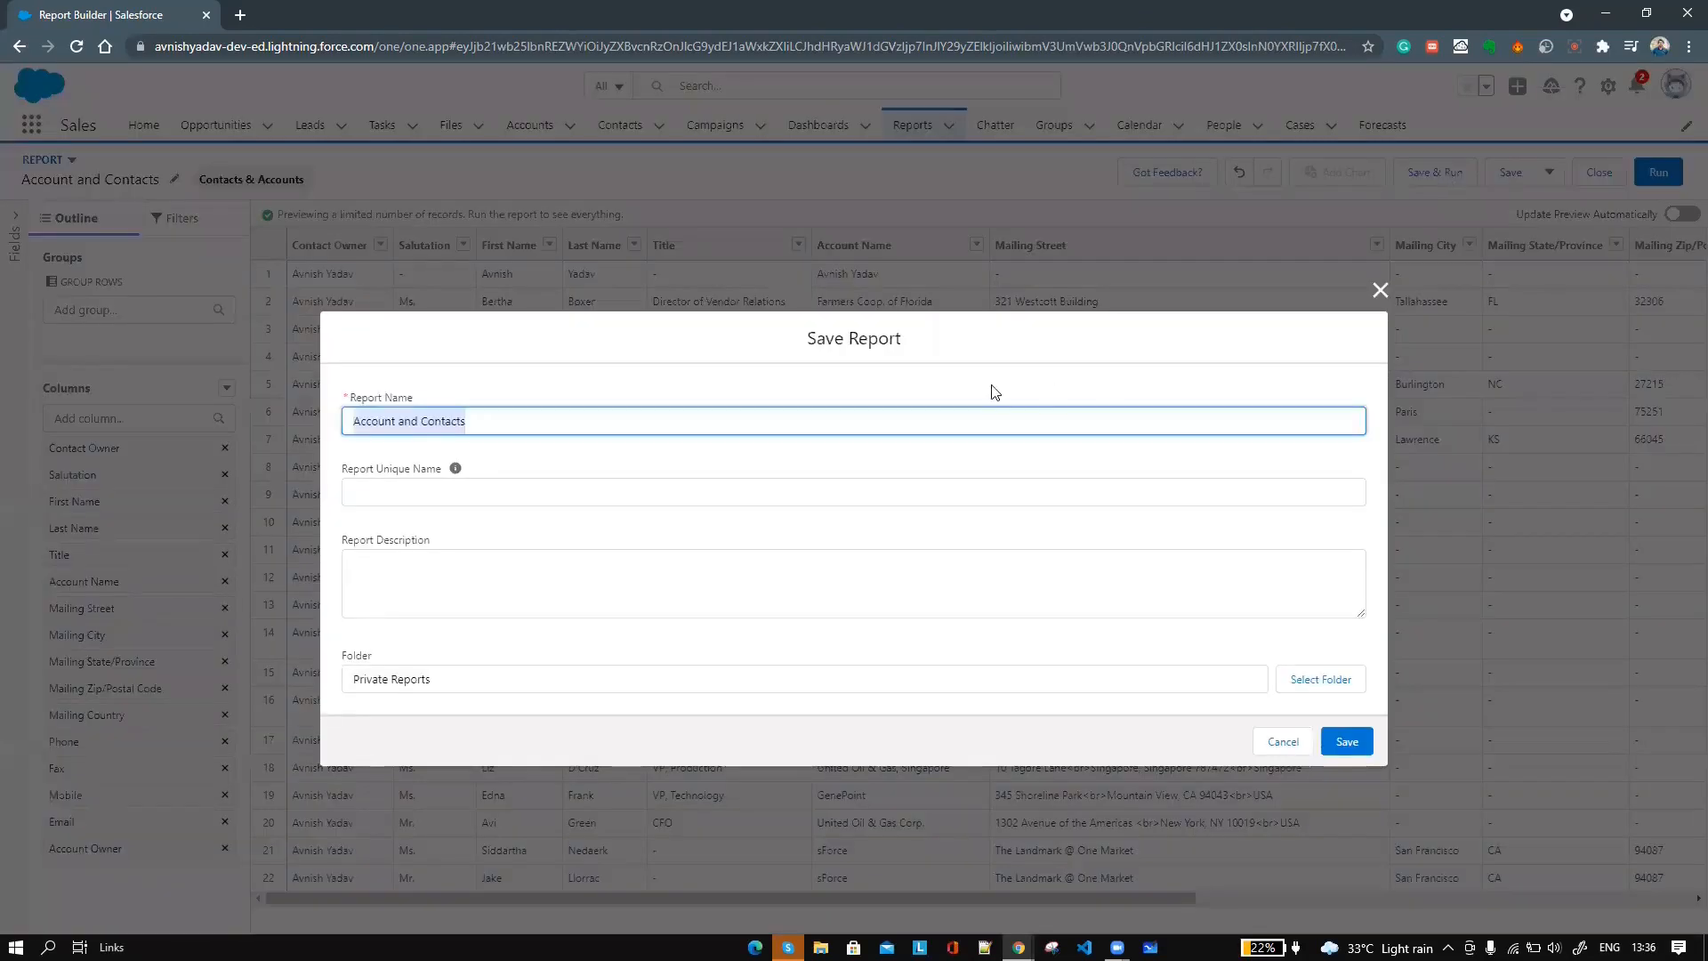
left_click(440, 690)
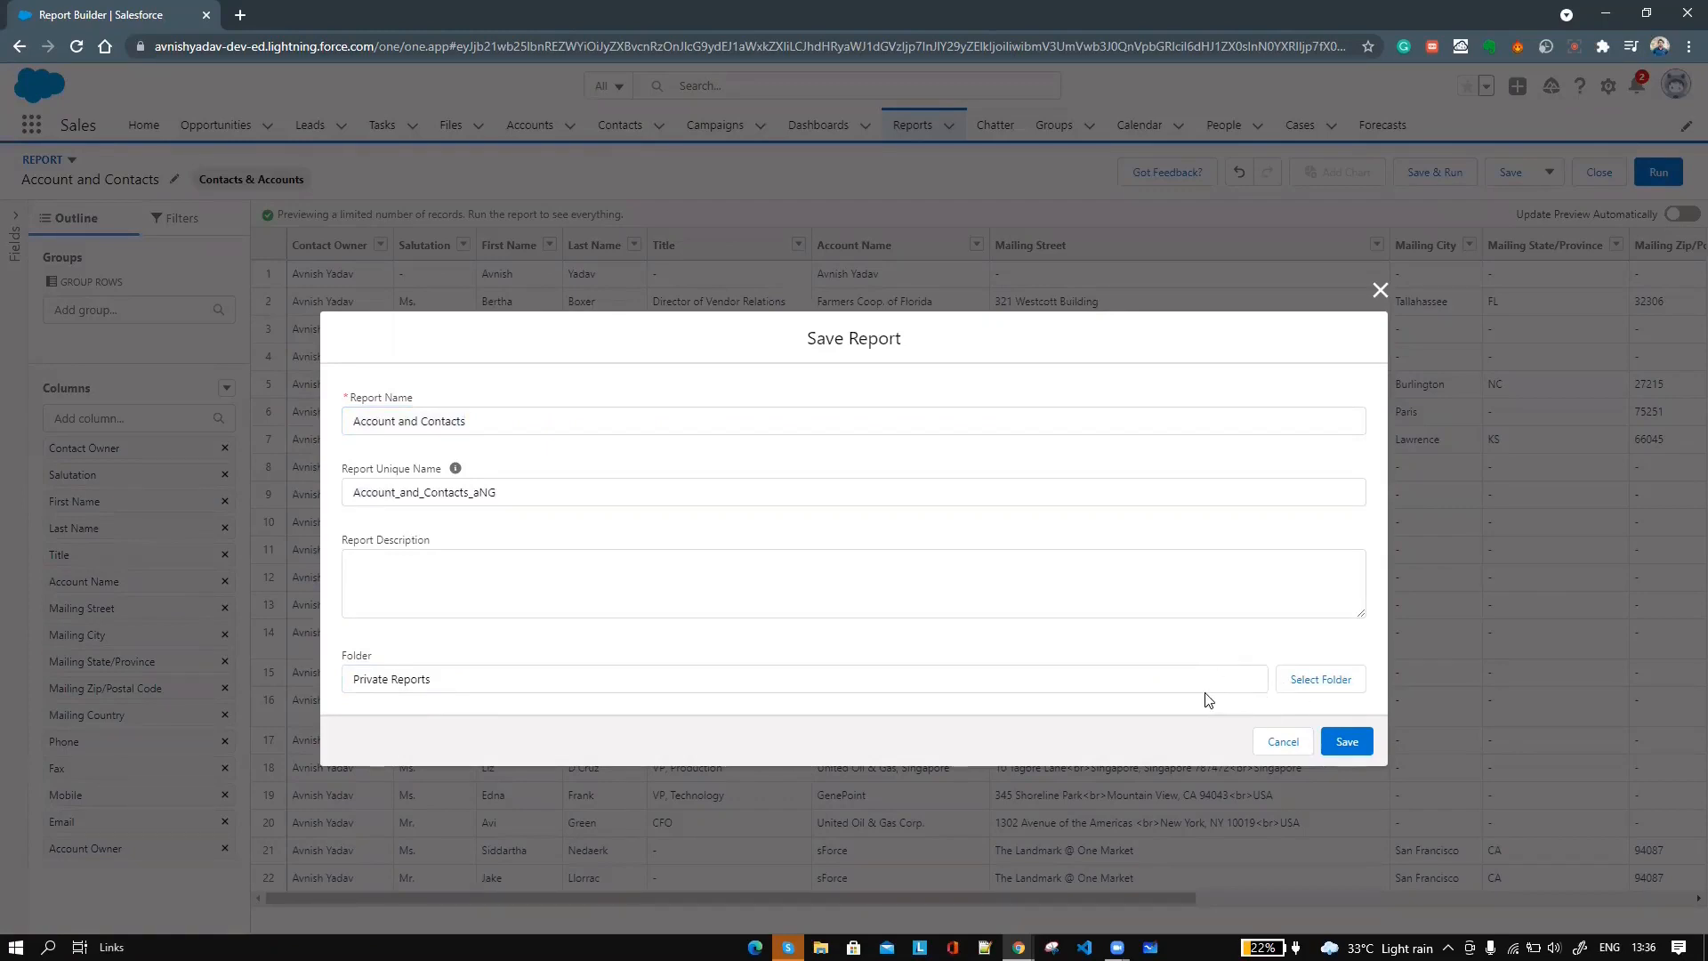
left_click(1308, 679)
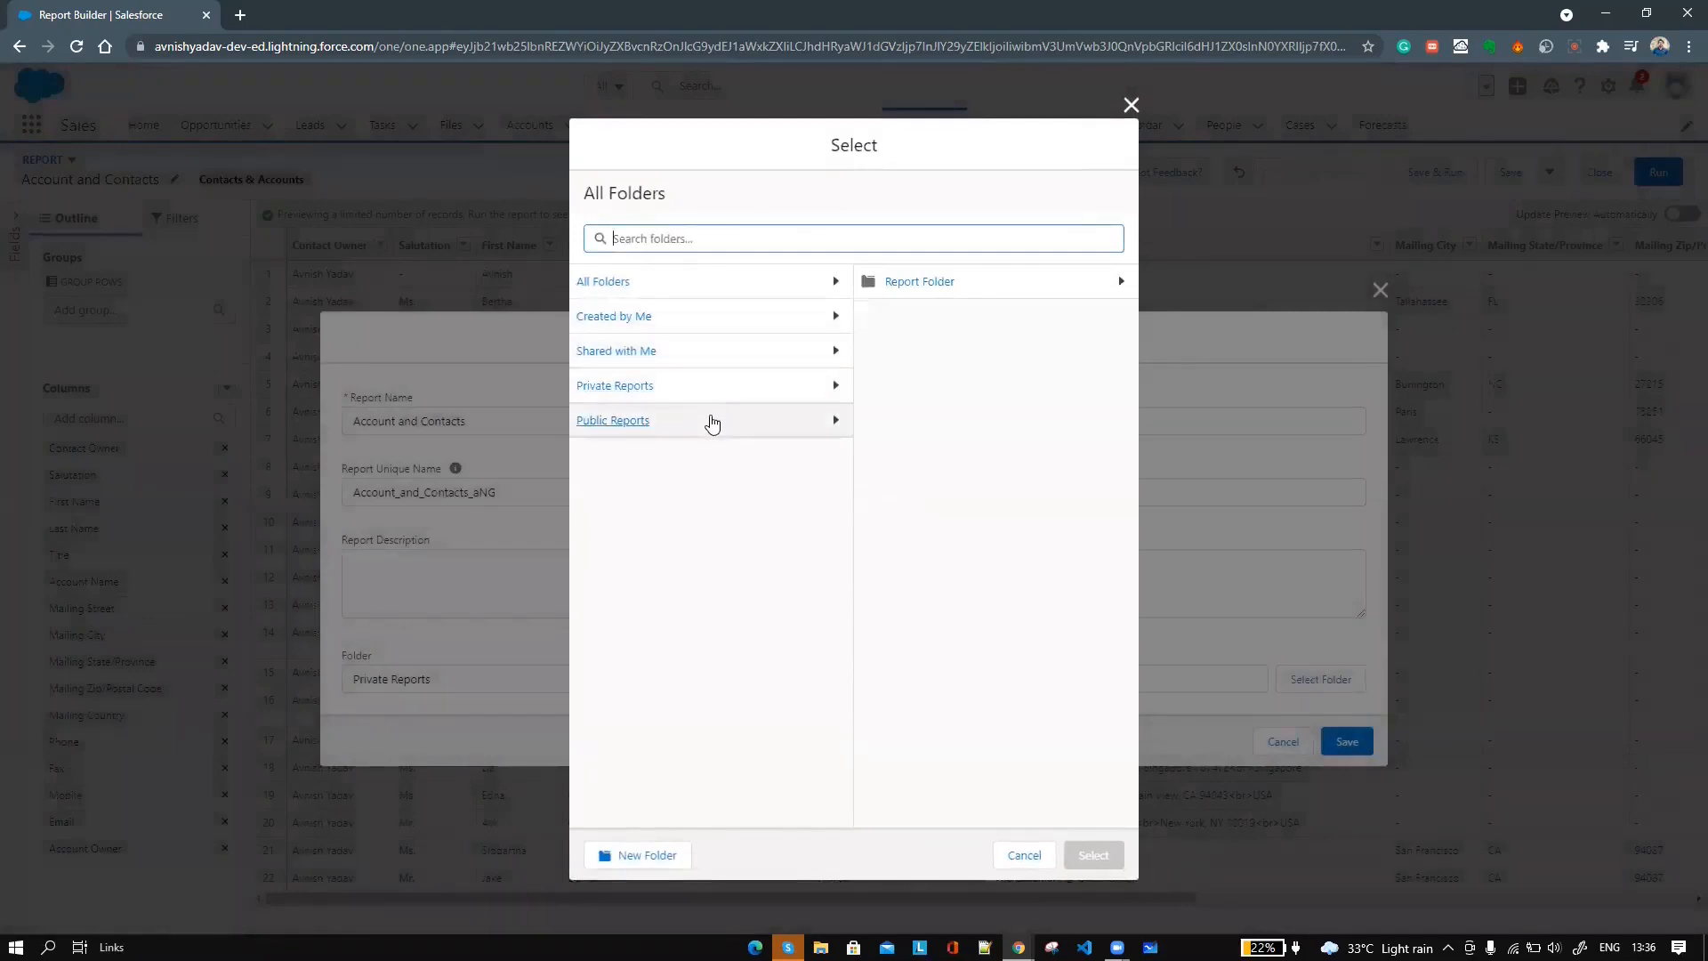
left_click(712, 423)
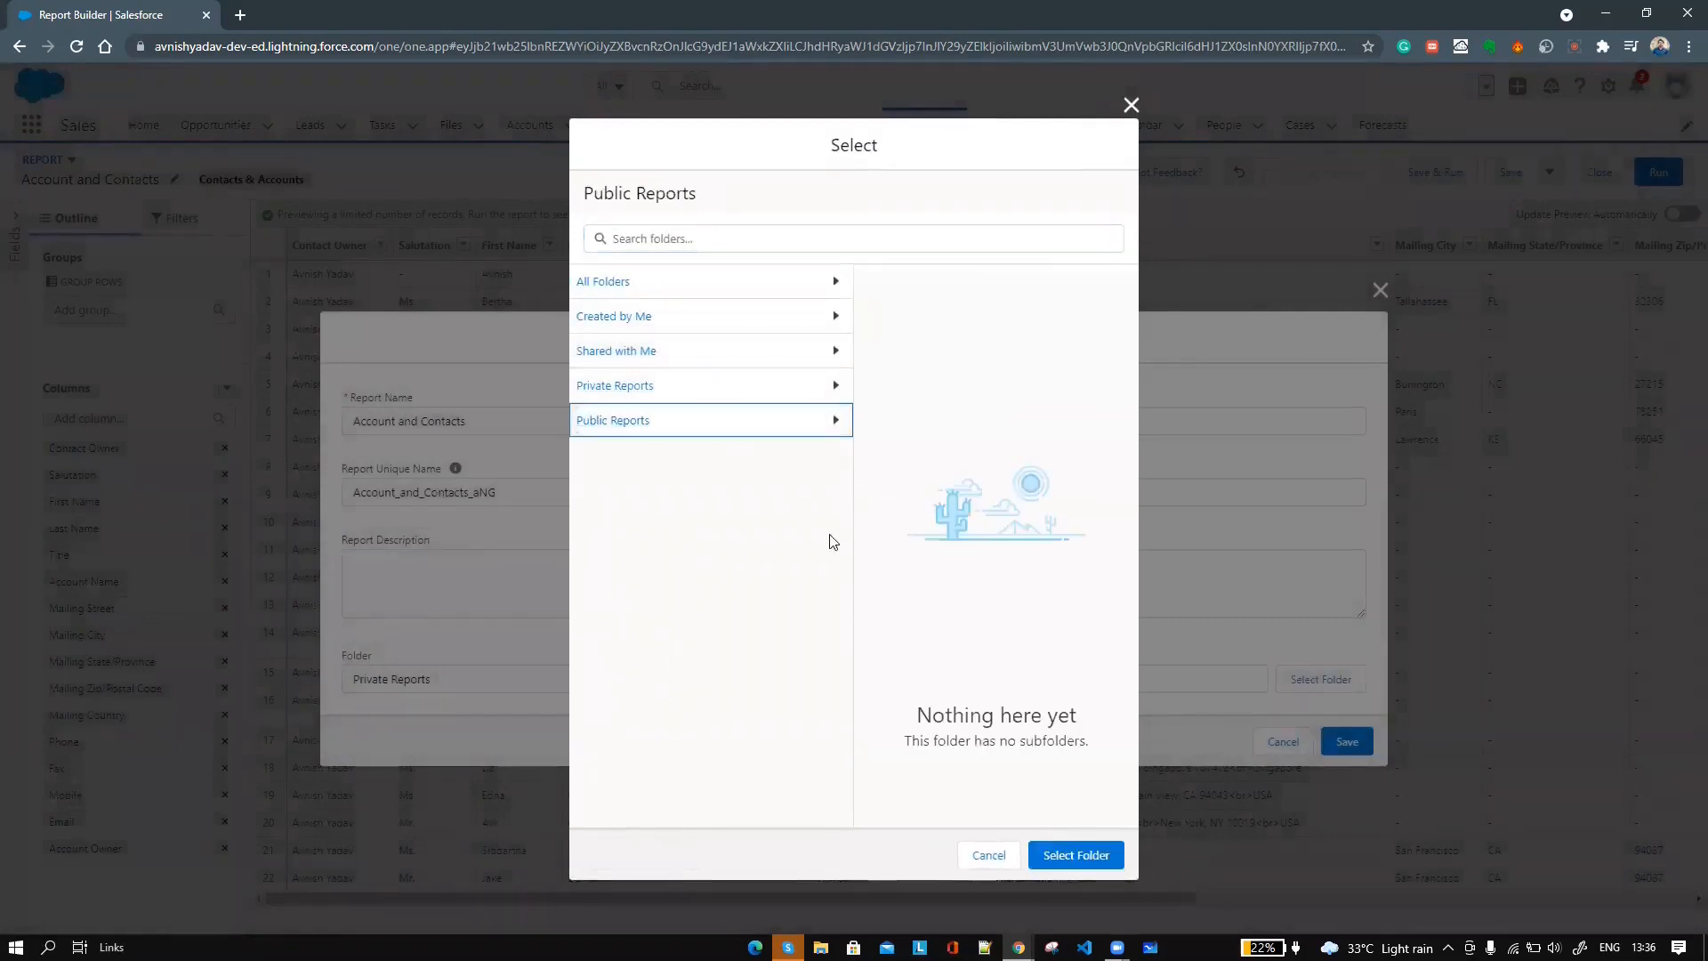
left_click(736, 335)
left_click(931, 285)
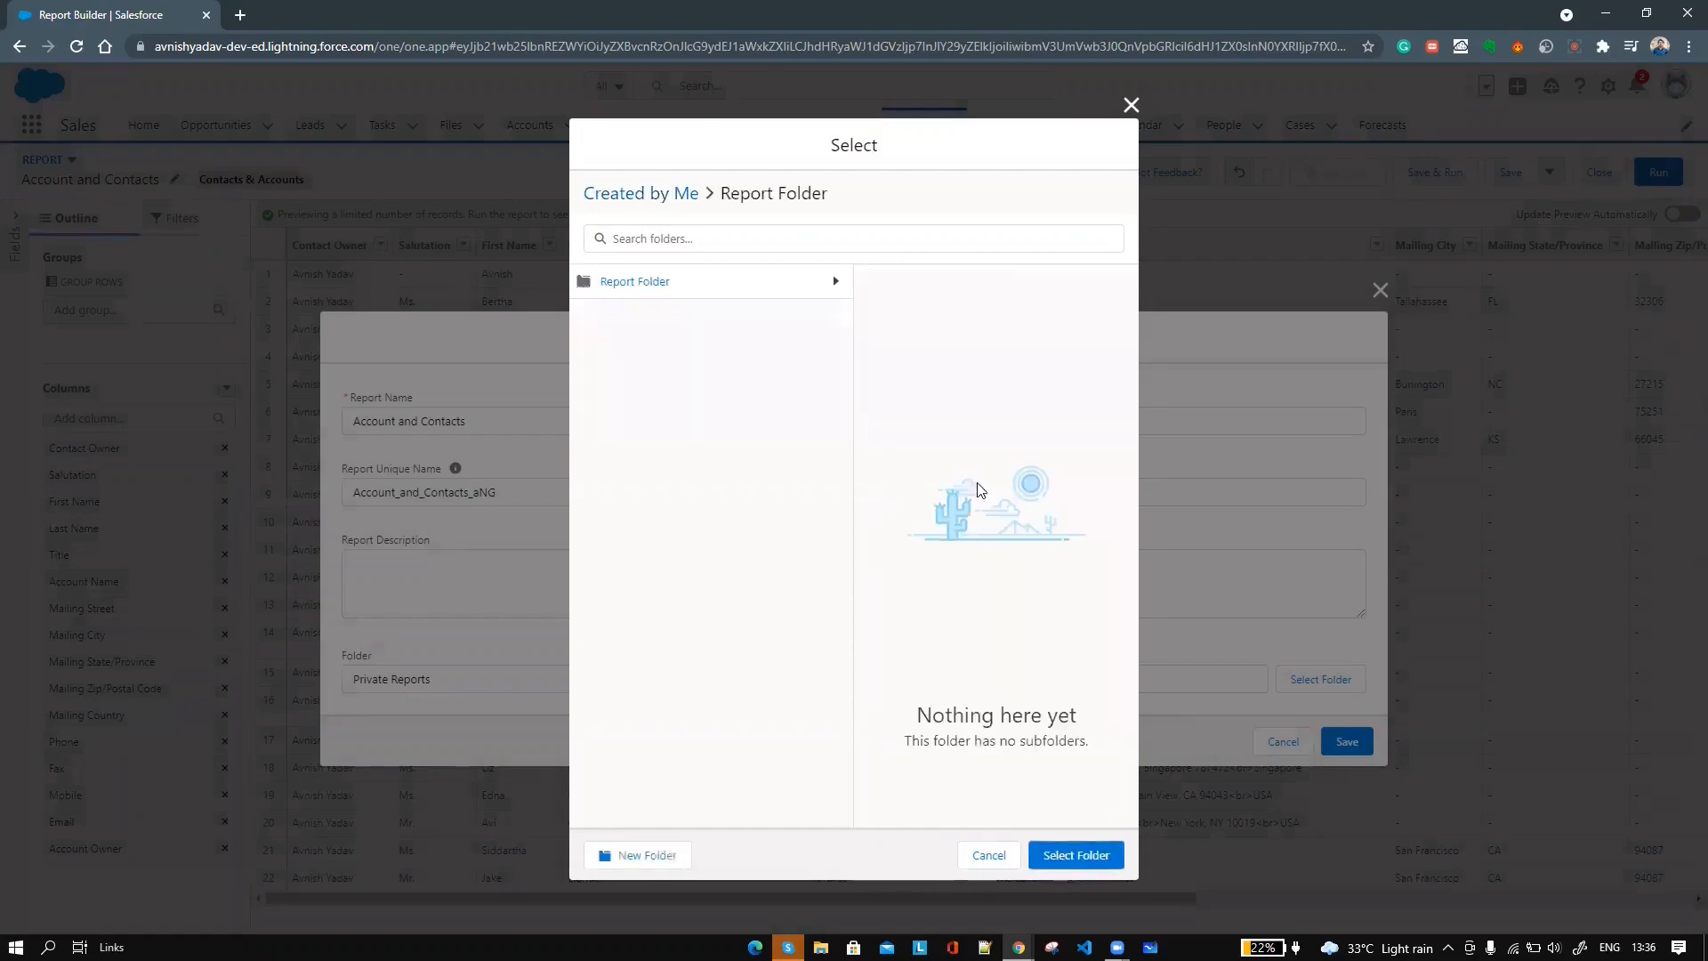
left_click(1076, 855)
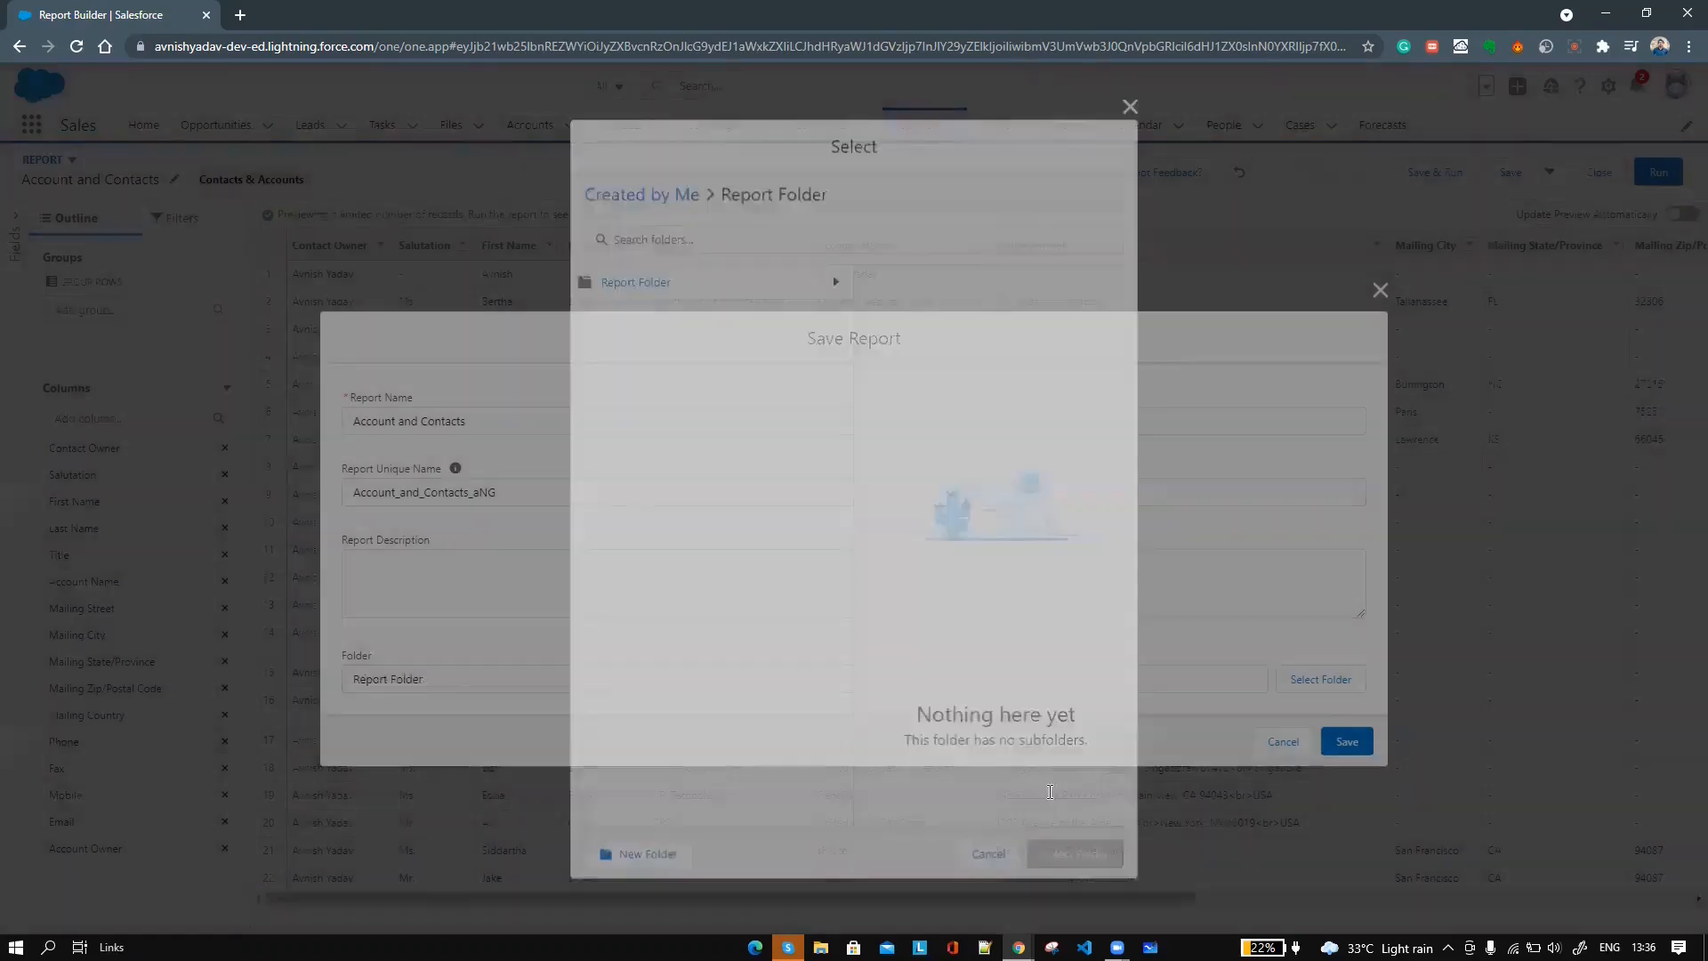
left_click(1363, 747)
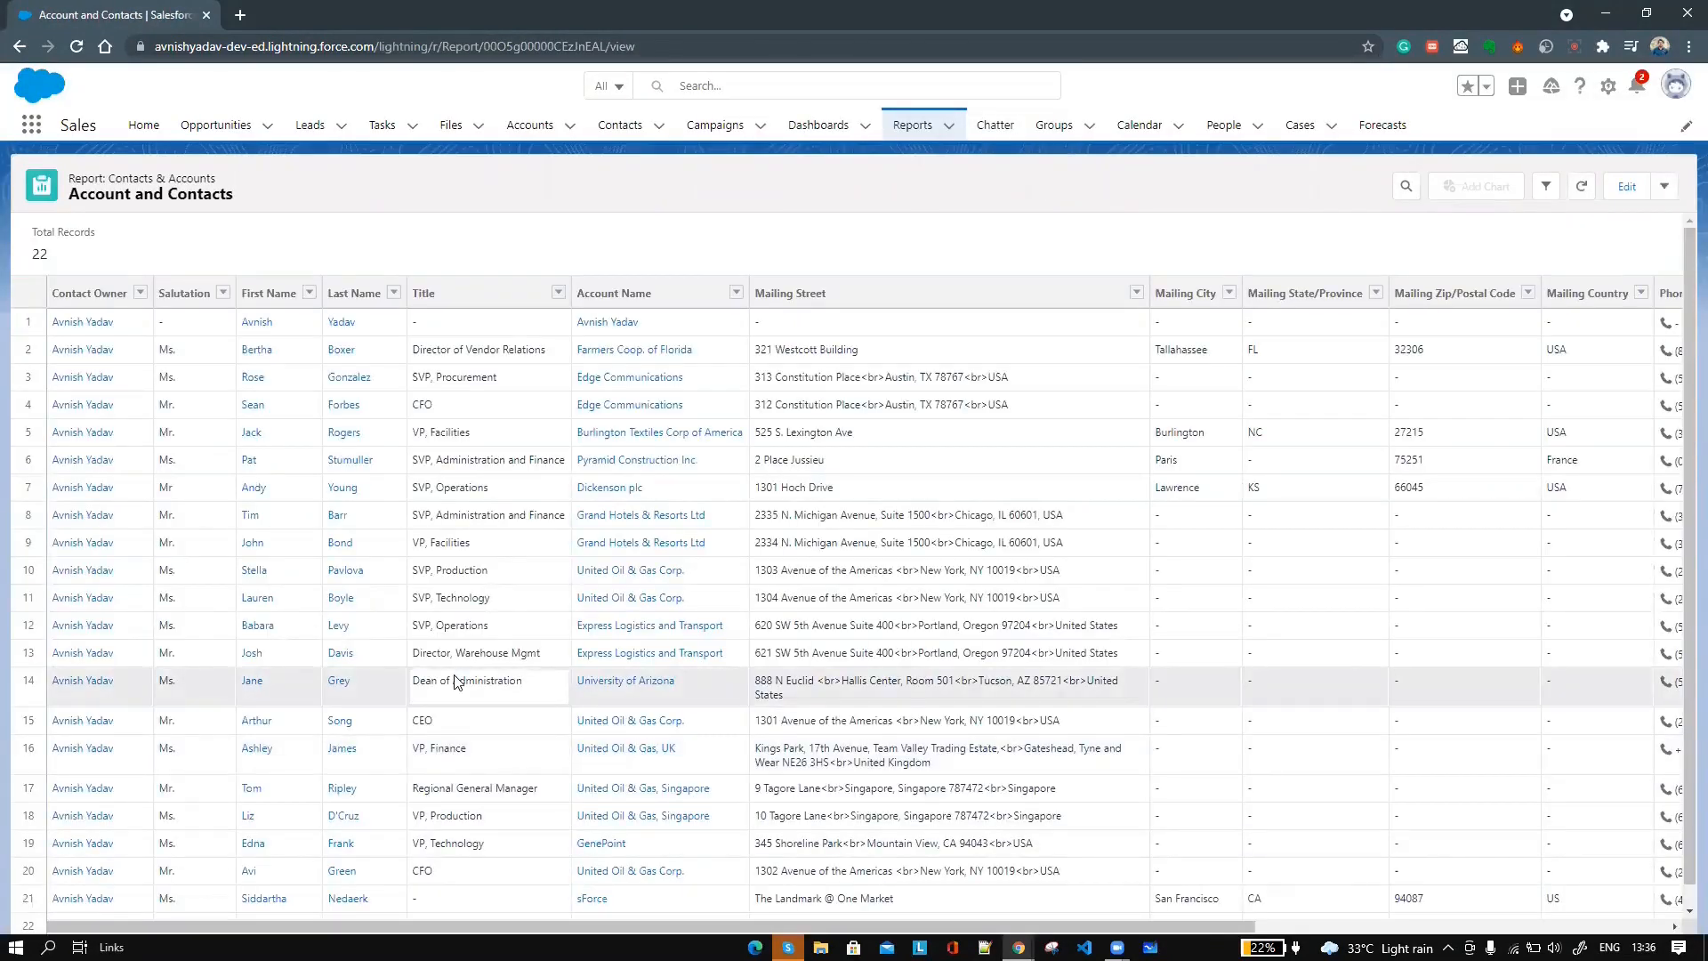
- Edit the report to group its rows by Account Name, refreshing the preview, and save and run it
left_click(1613, 191)
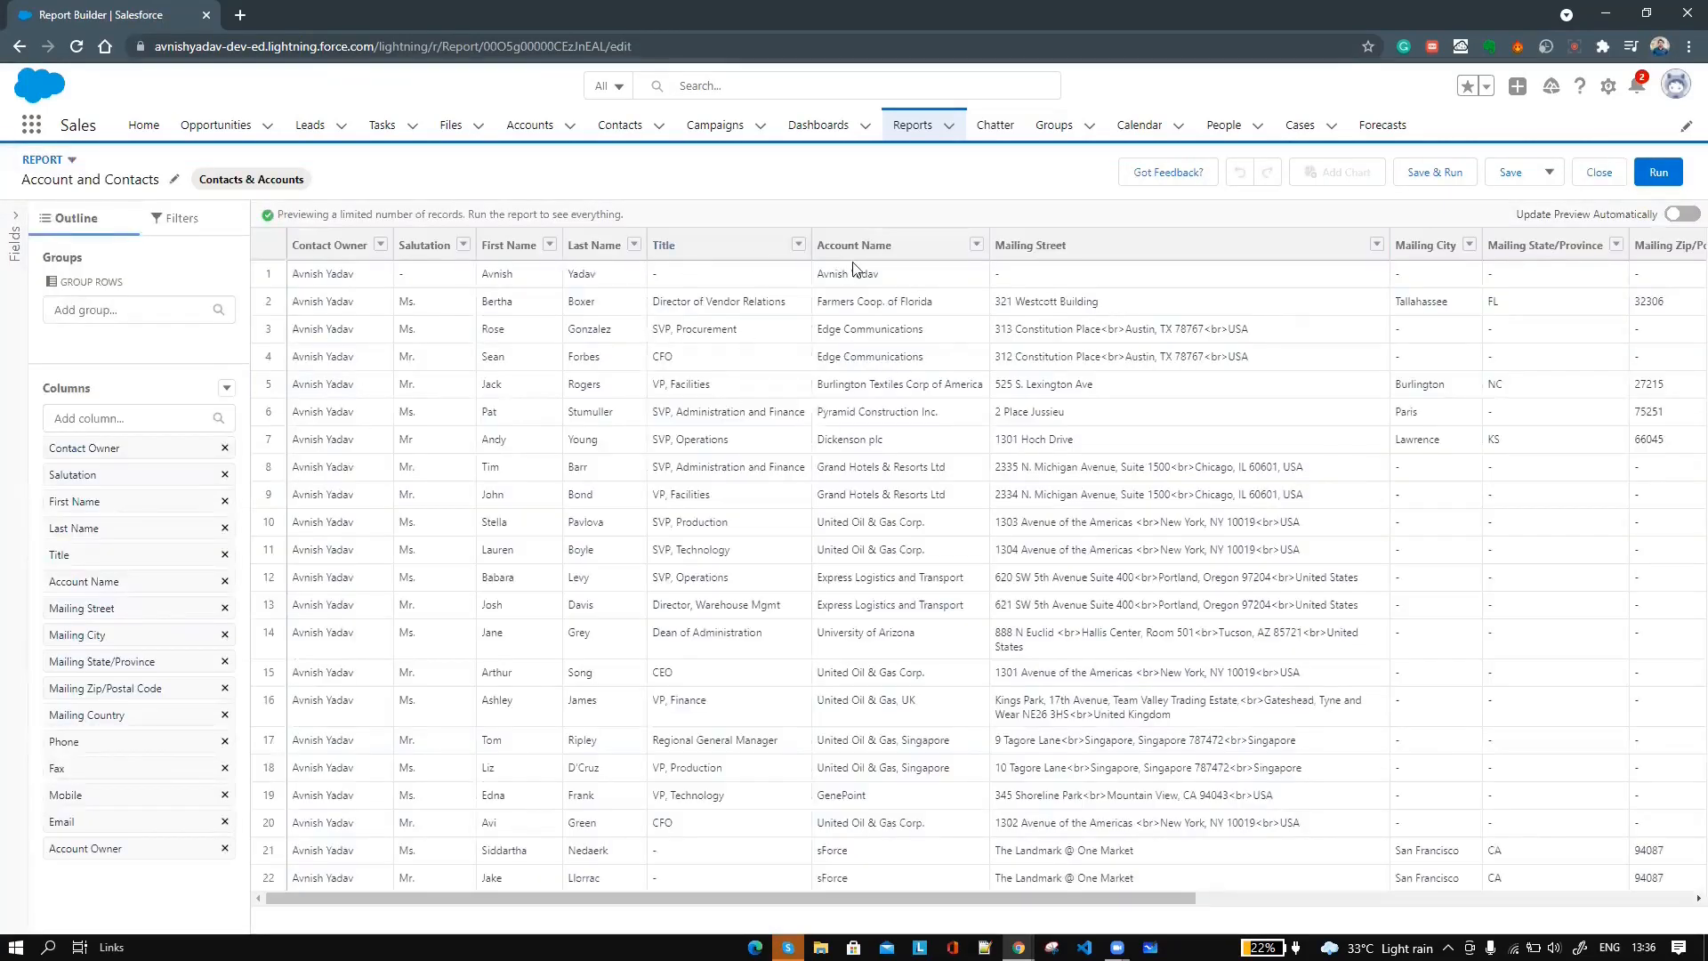
left_click(121, 307)
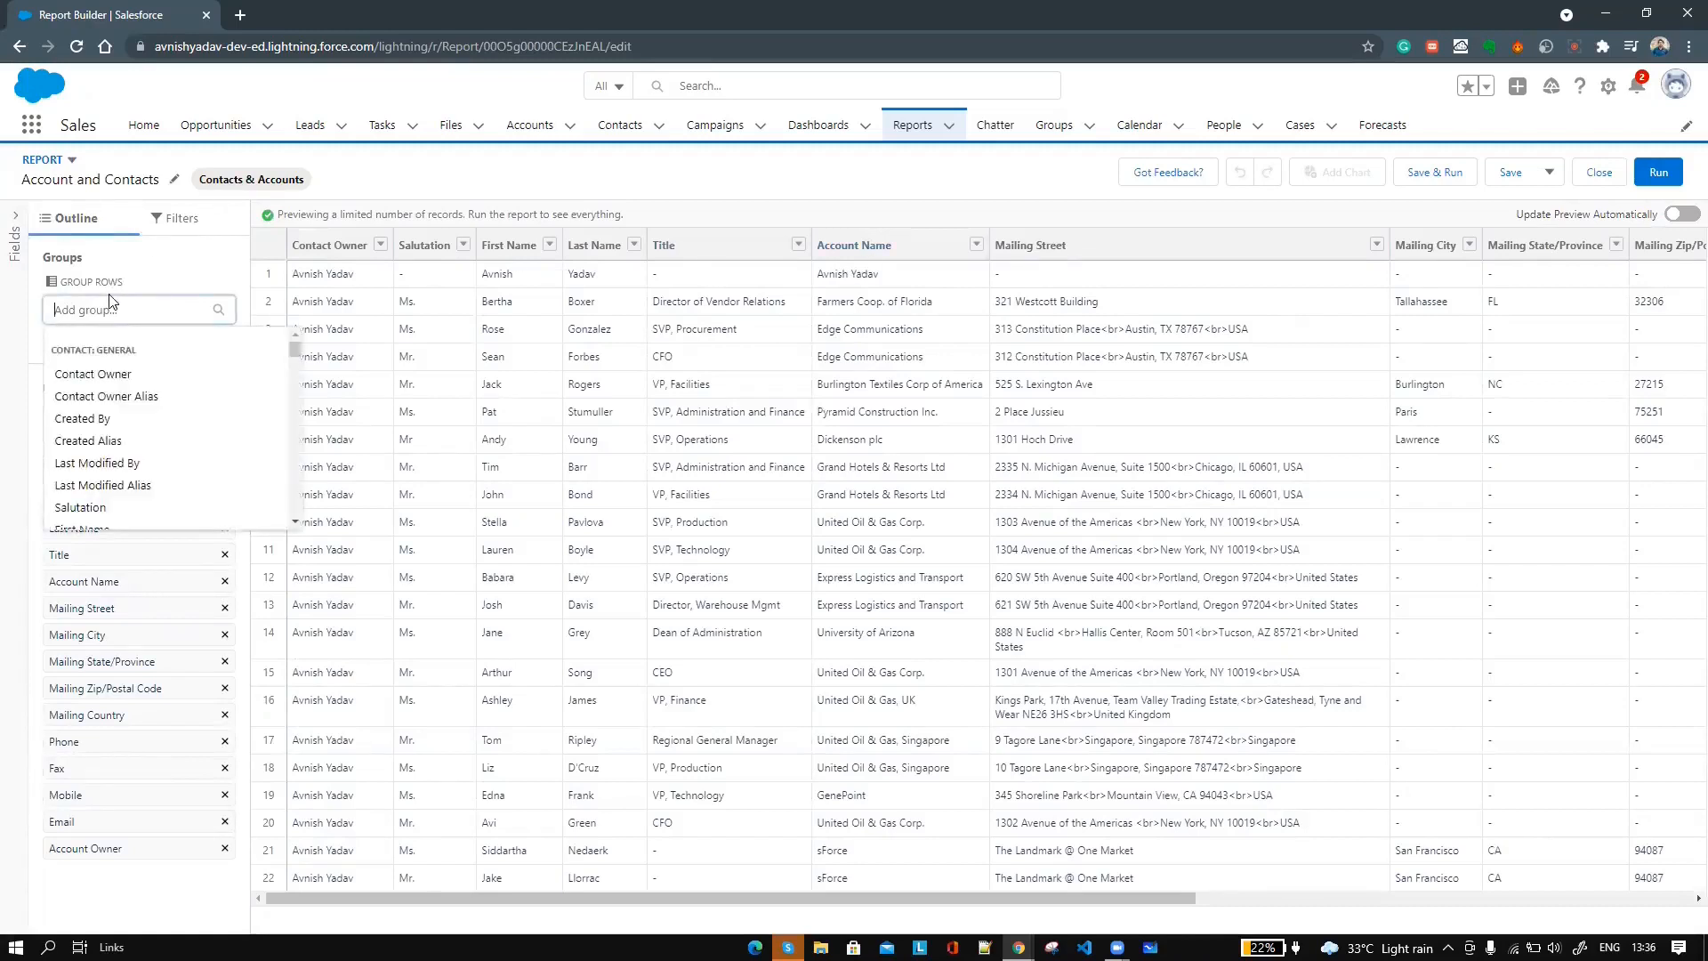
type("acc")
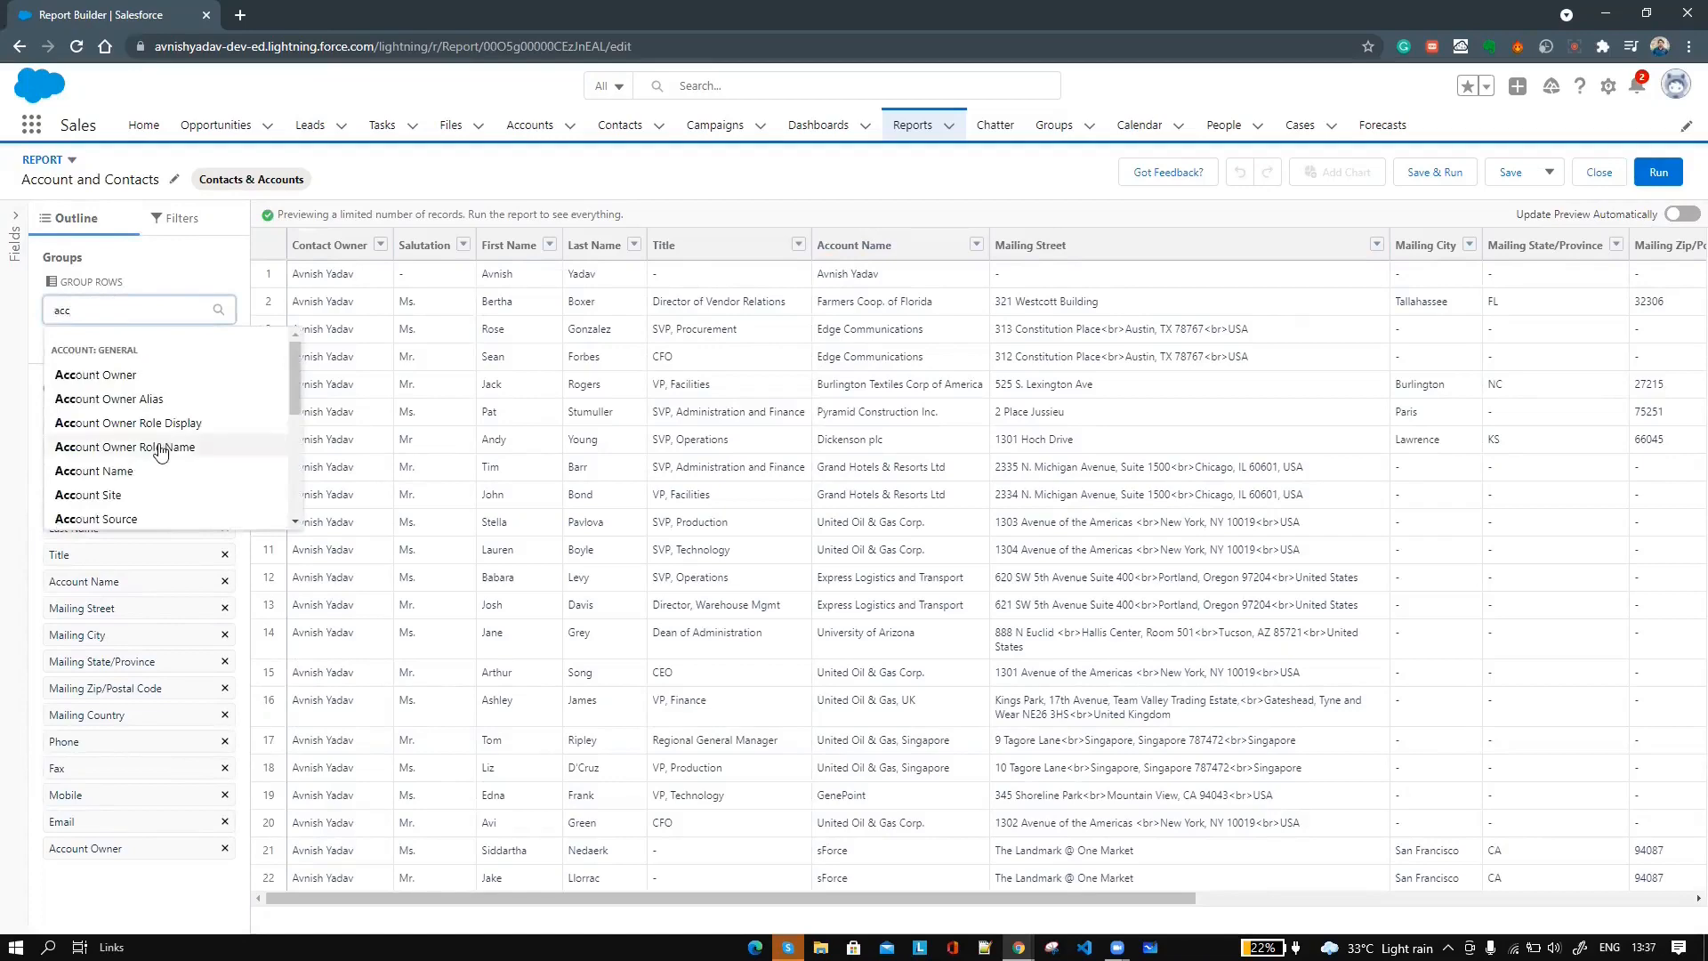
left_click(147, 472)
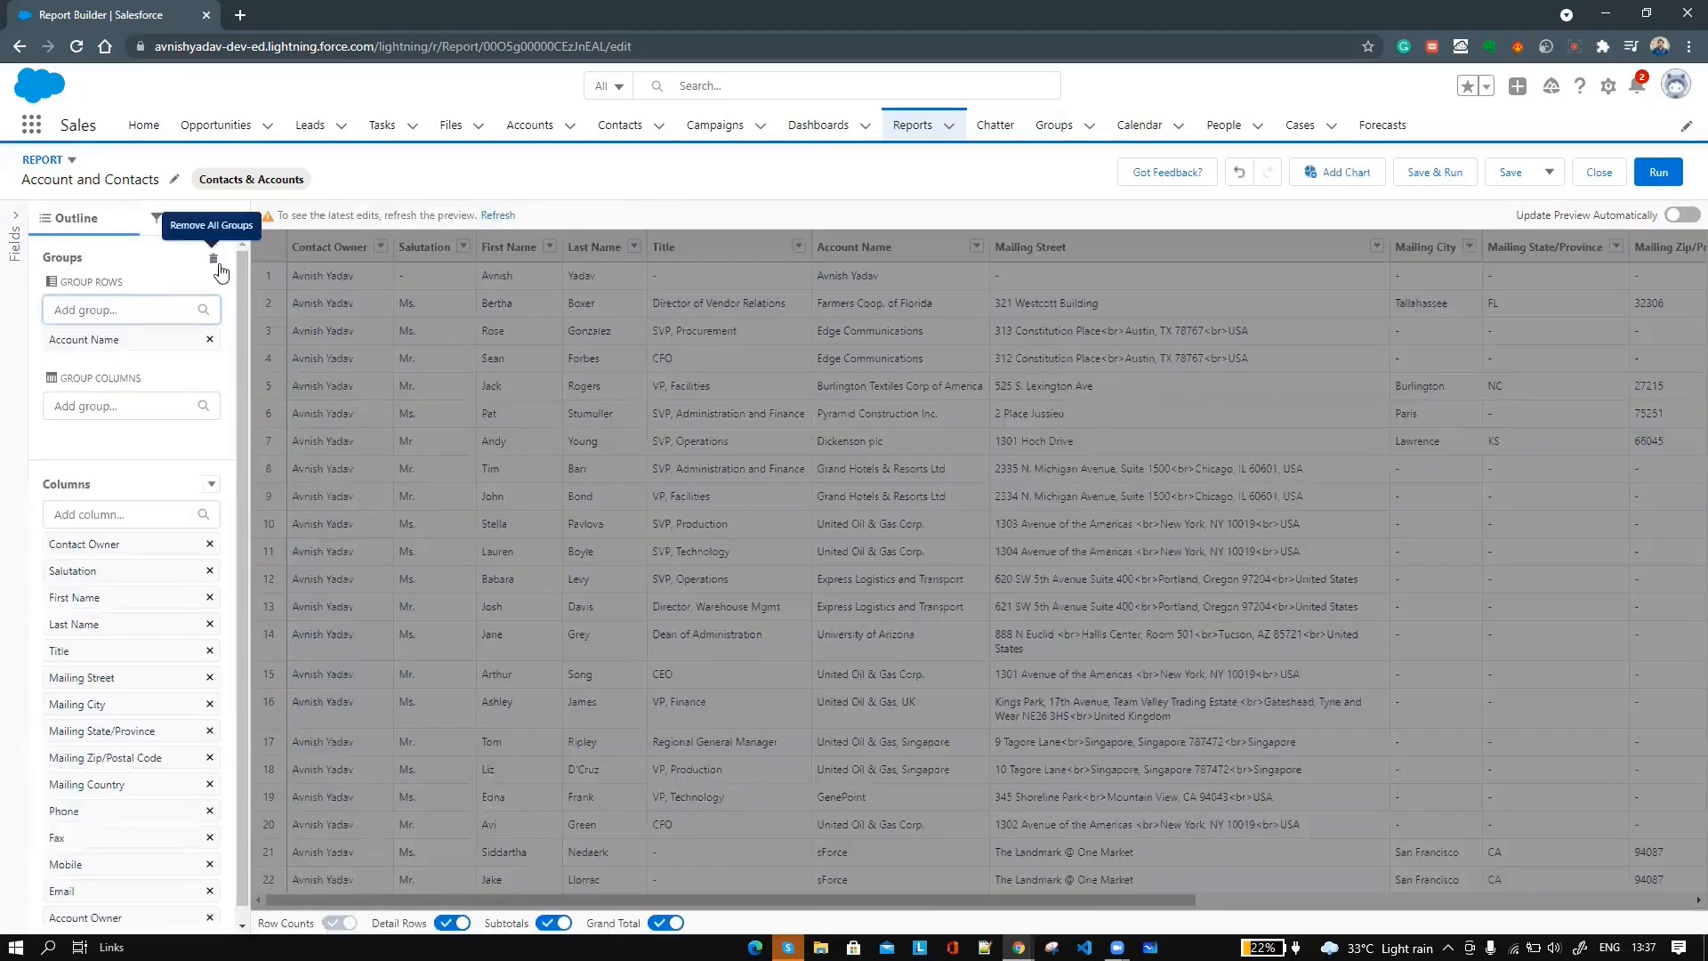
left_click(497, 215)
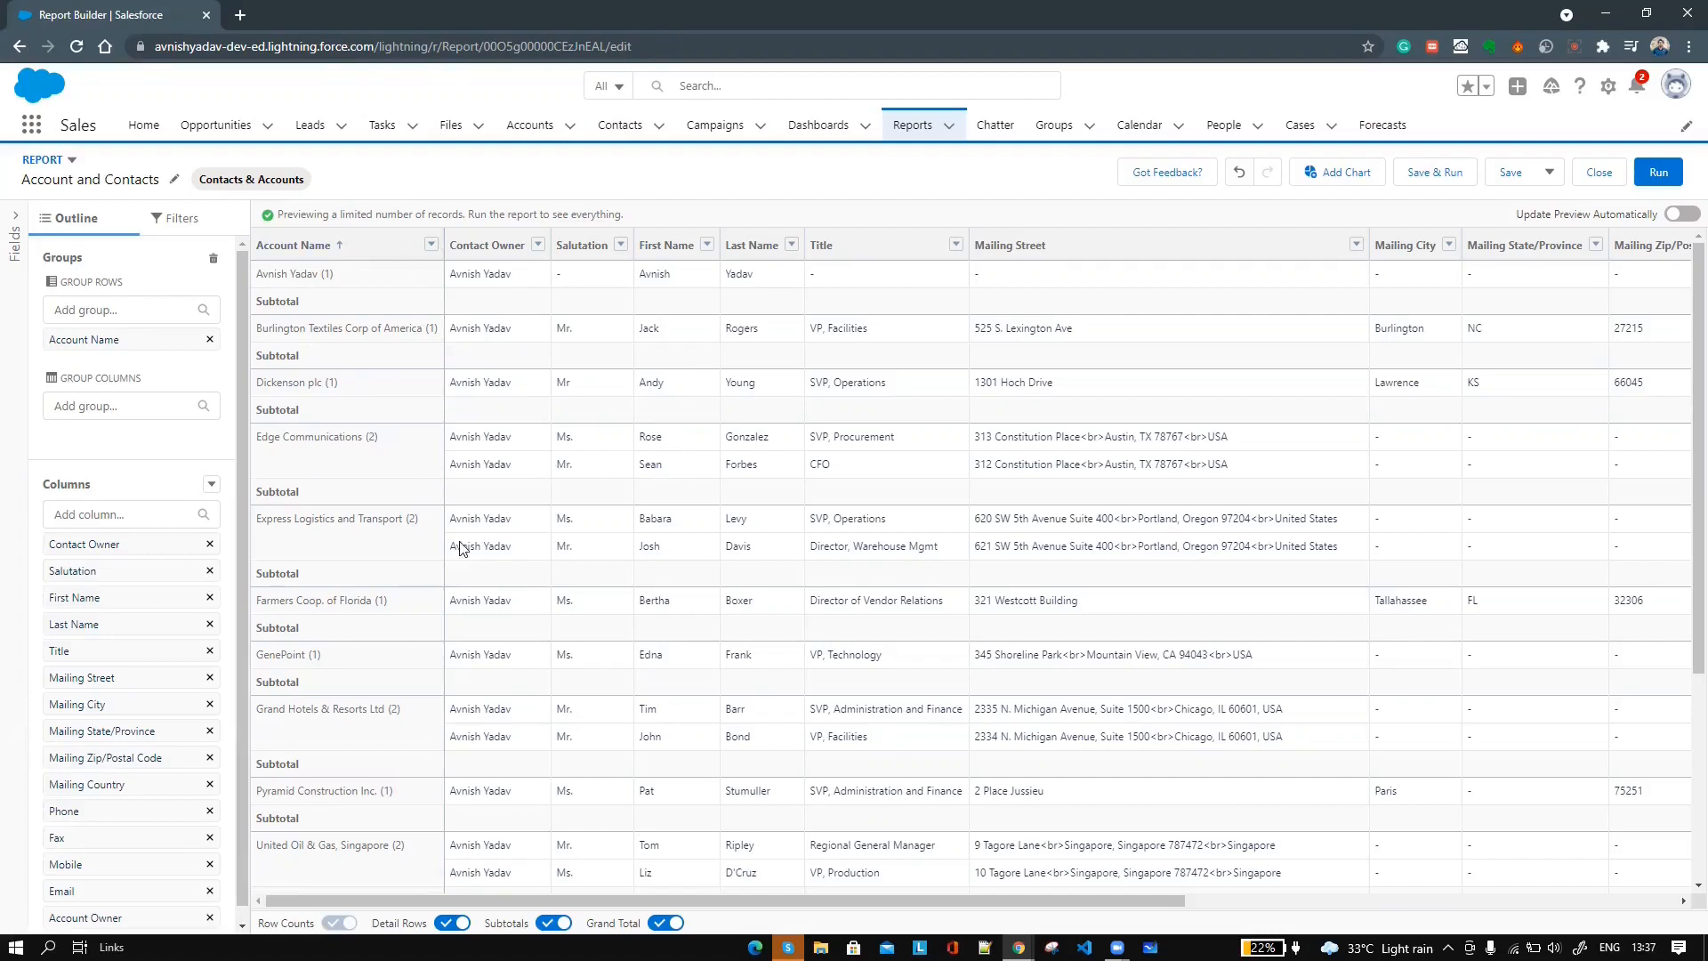
left_click(1459, 174)
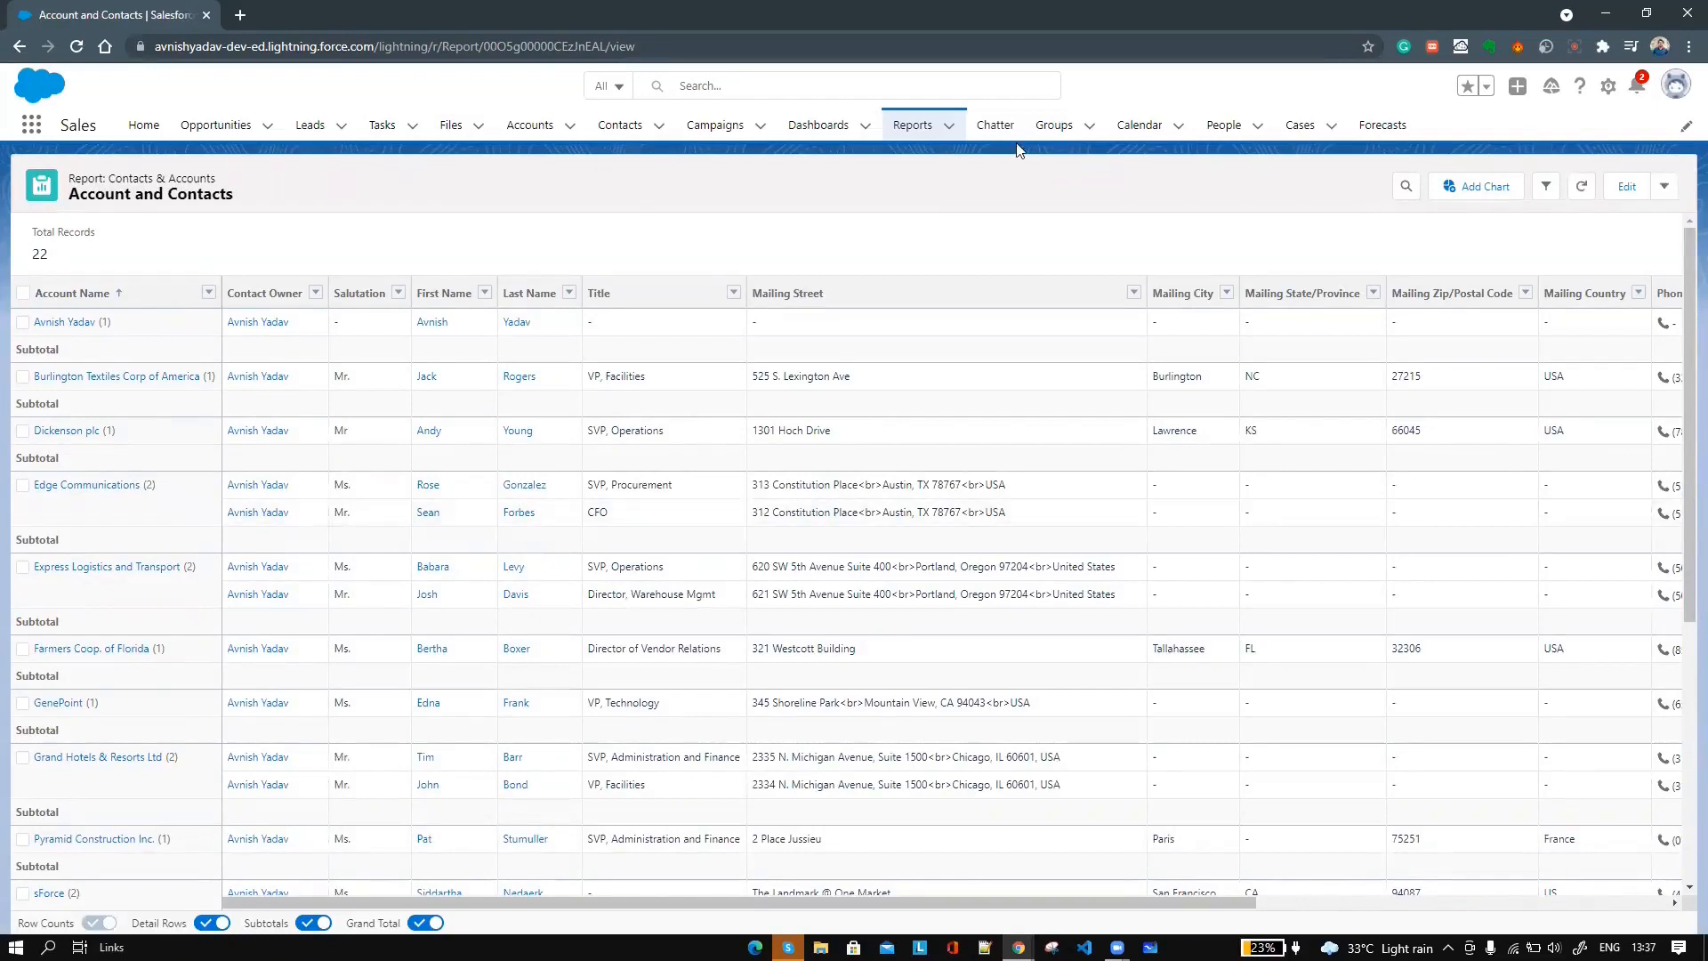
- Open Setup, find the Report Types page by searching for "repo", and continue to the list of custom report types
left_click(1608, 87)
left_click(1542, 158)
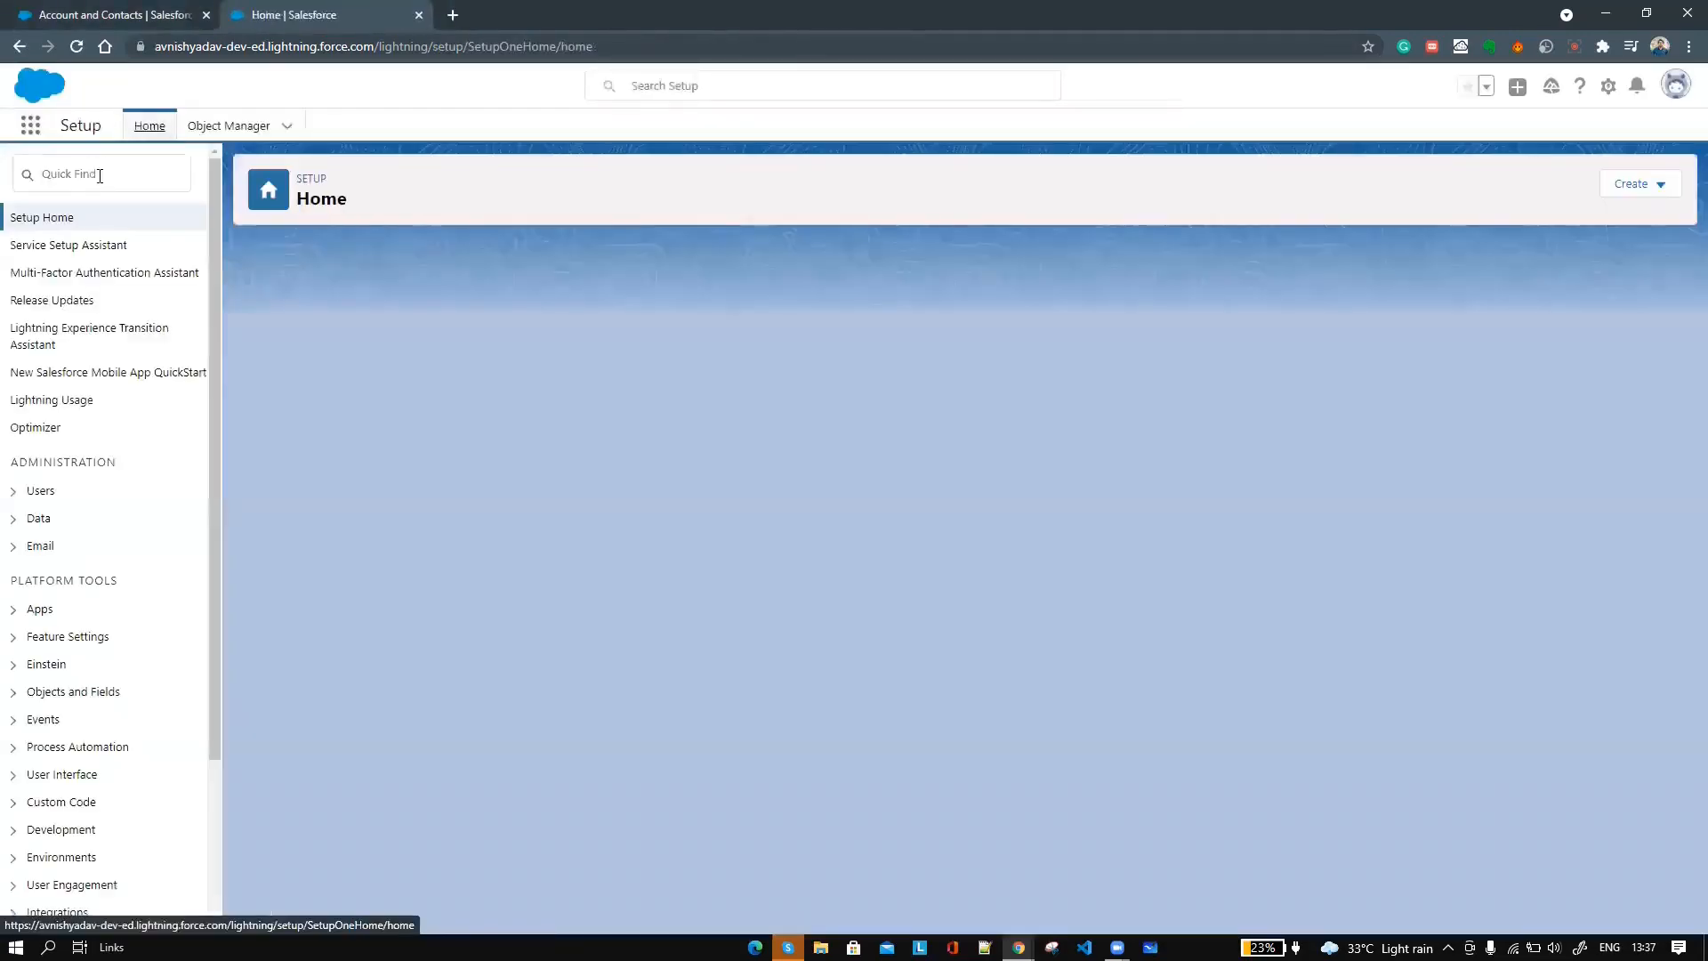
left_click(97, 174)
type("re")
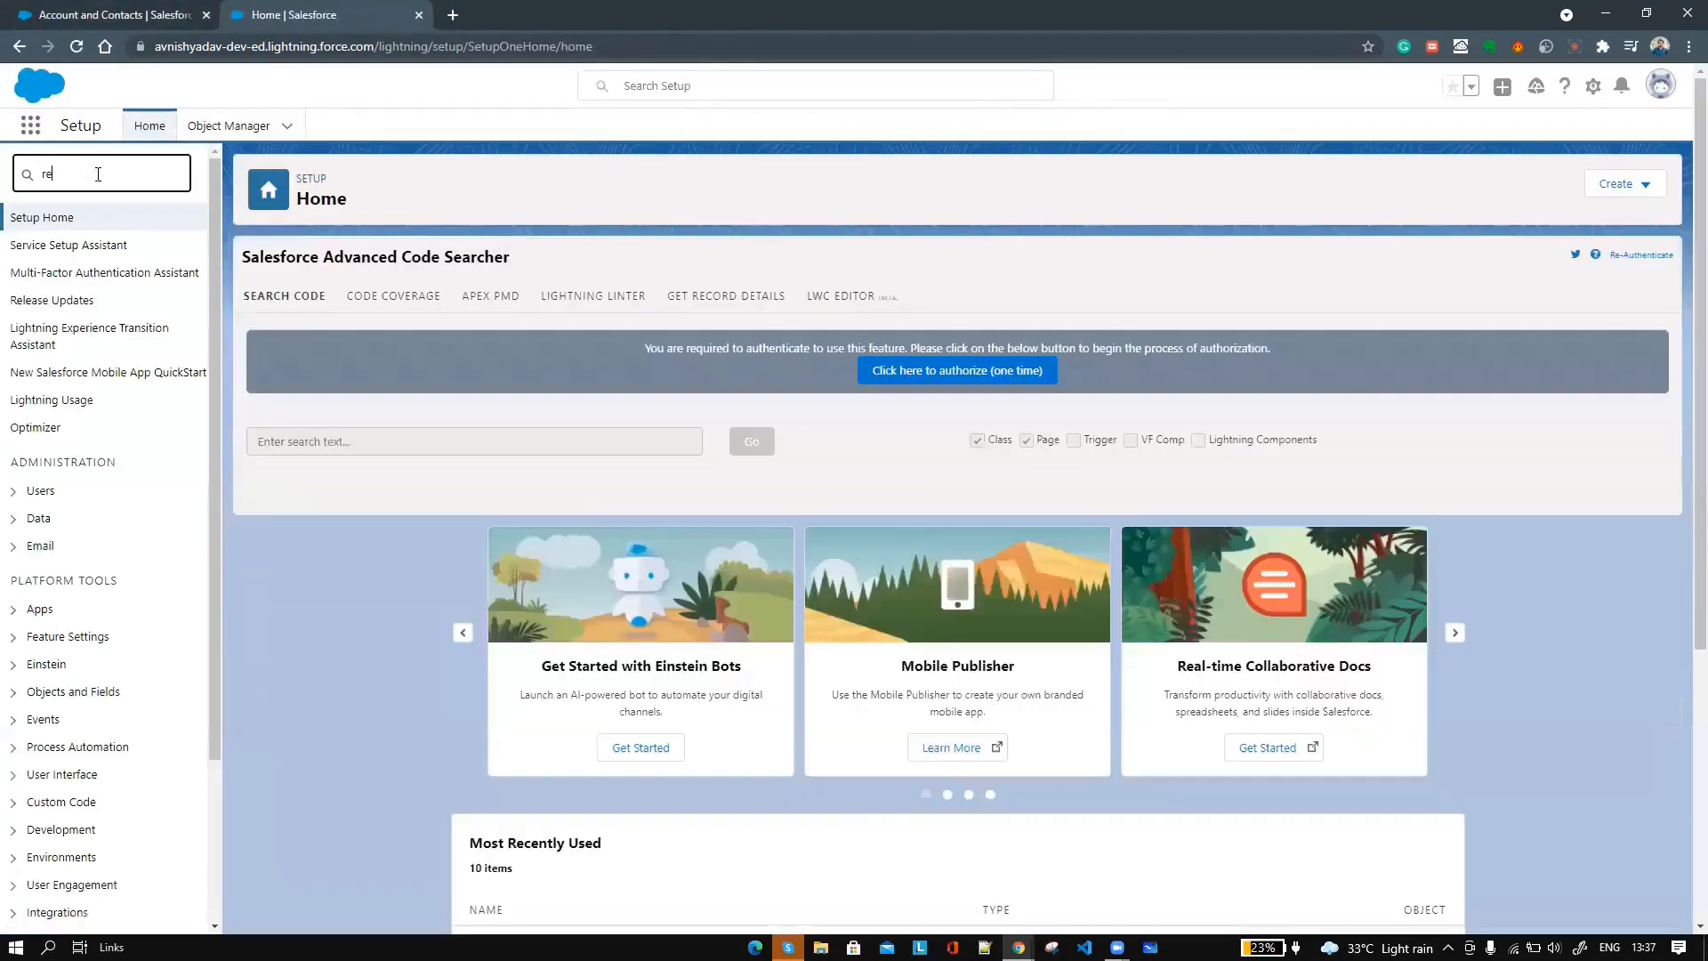
type("po")
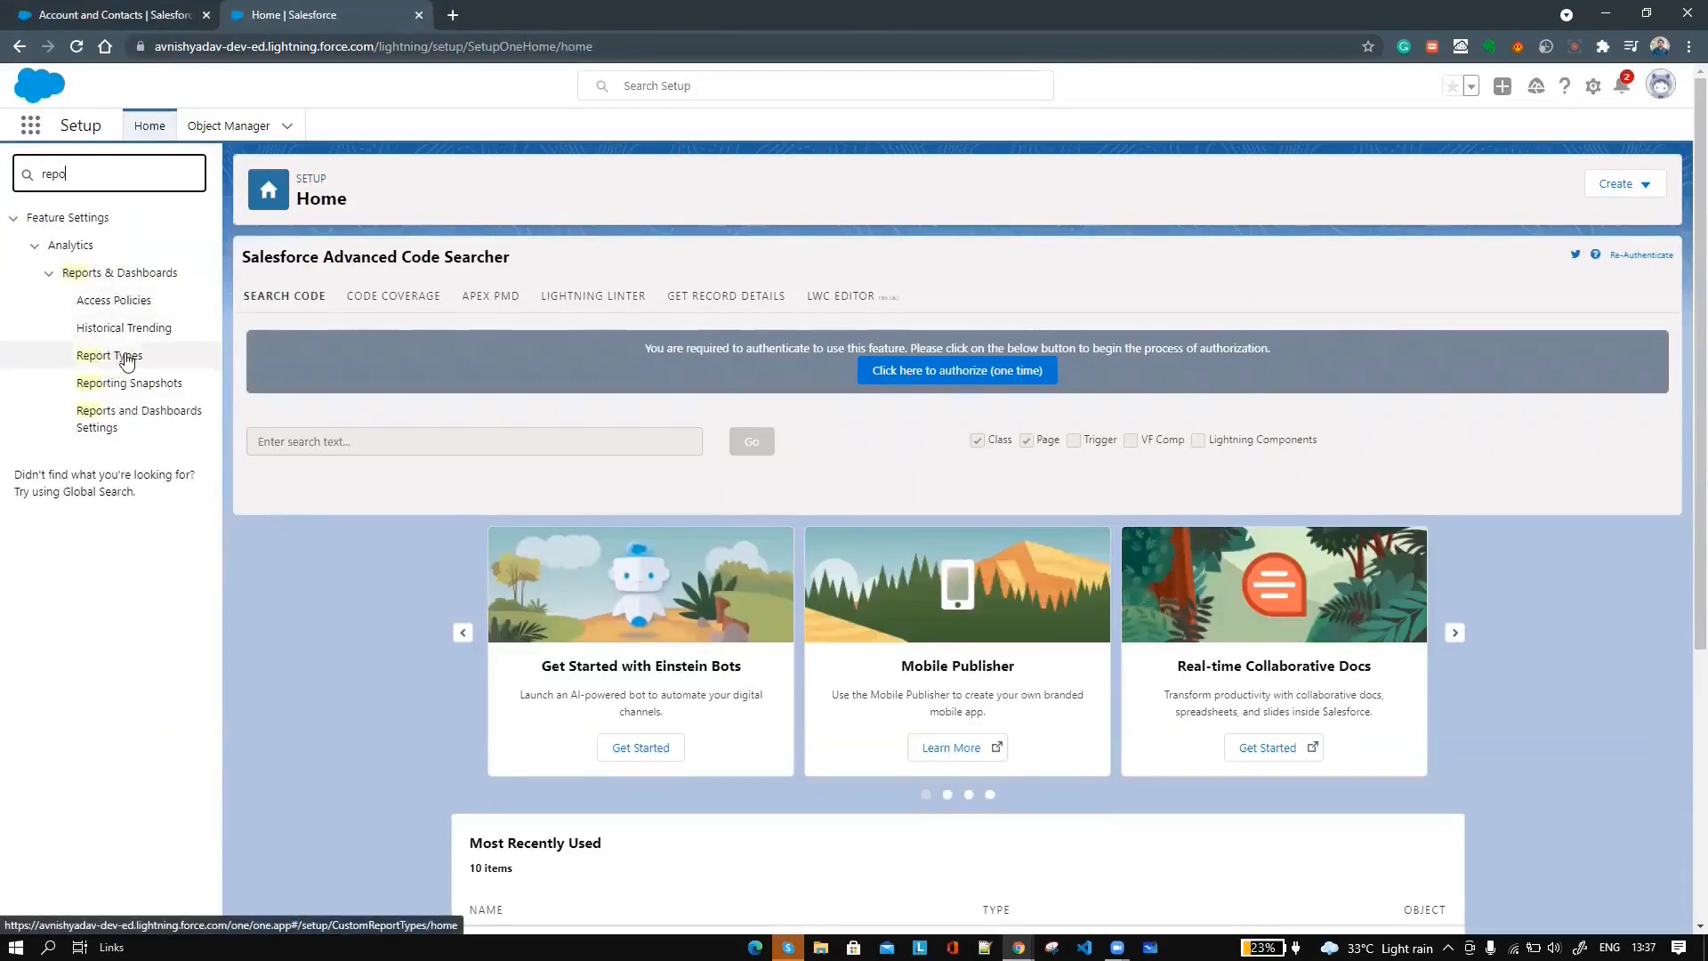
left_click(128, 359)
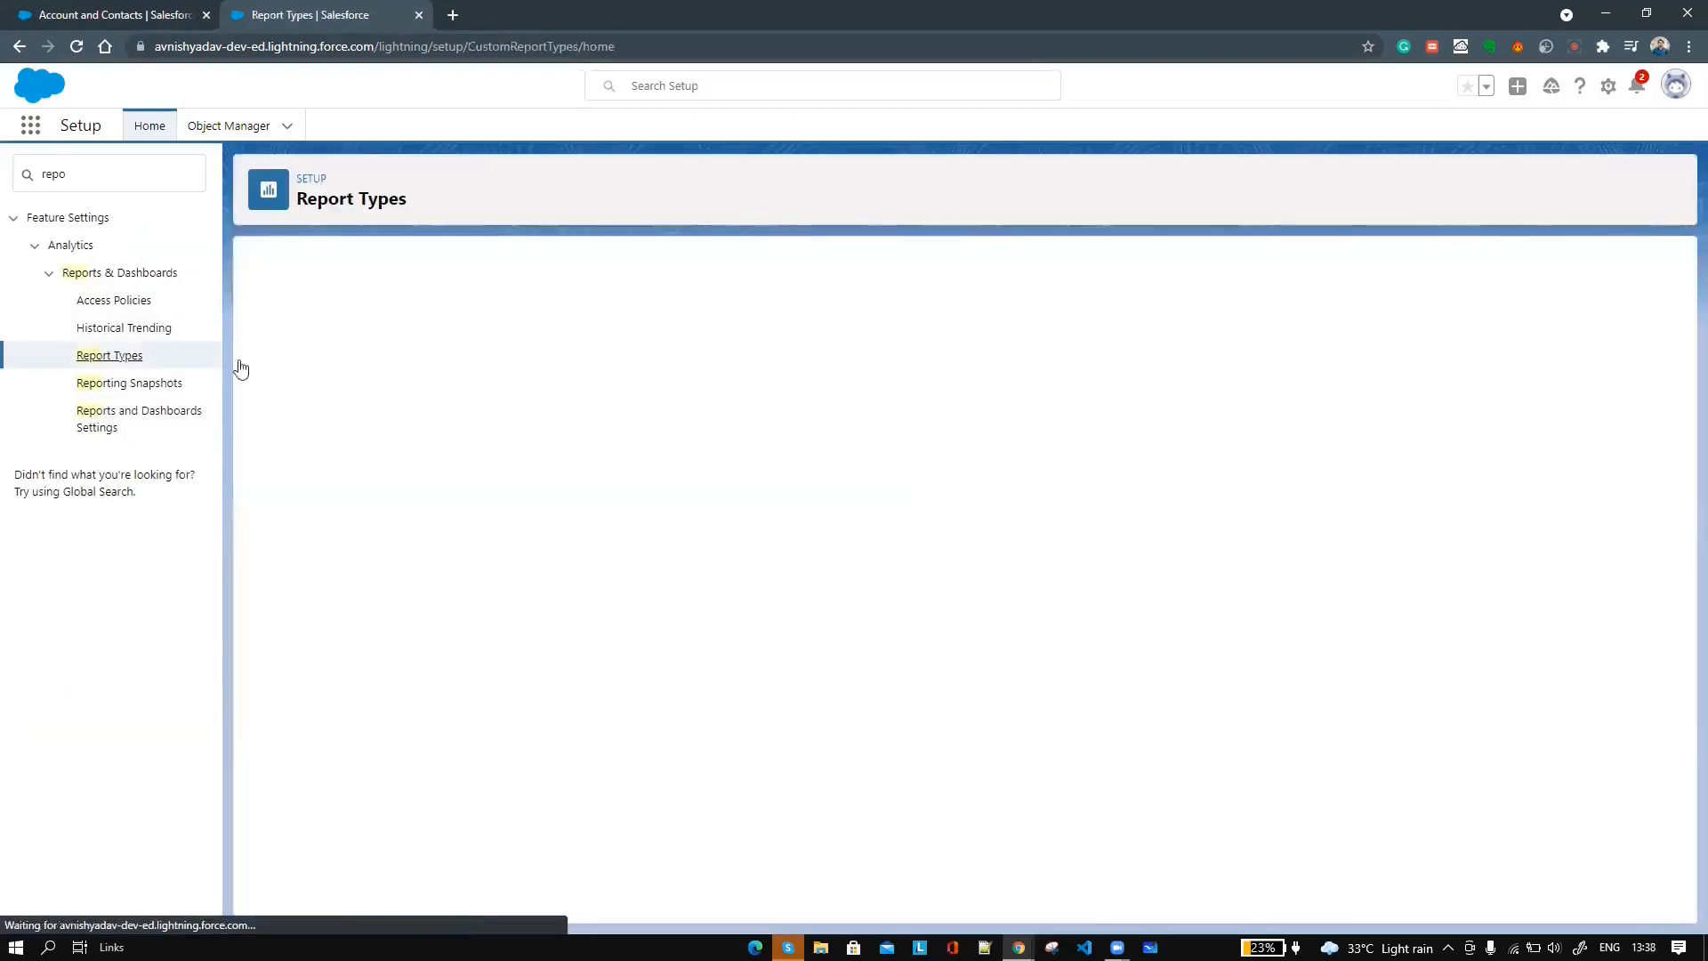
left_click(965, 569)
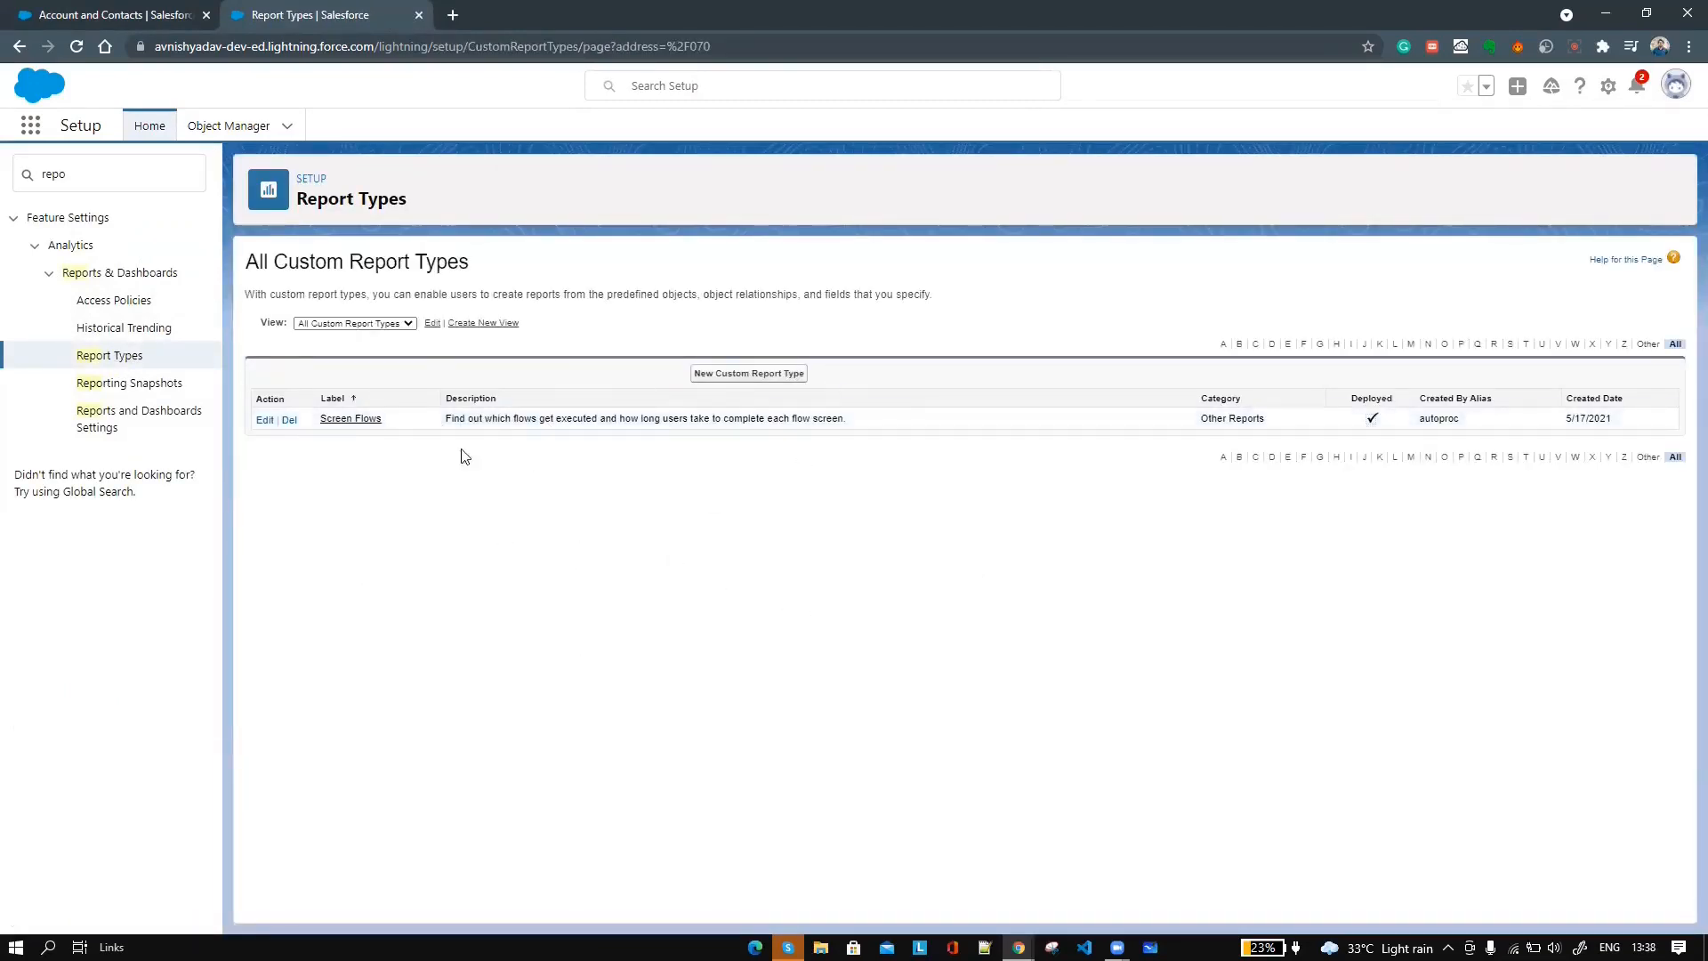
- Start a new custom report type with Accounts as the primary object, stored in the Other Reports category
left_click(742, 374)
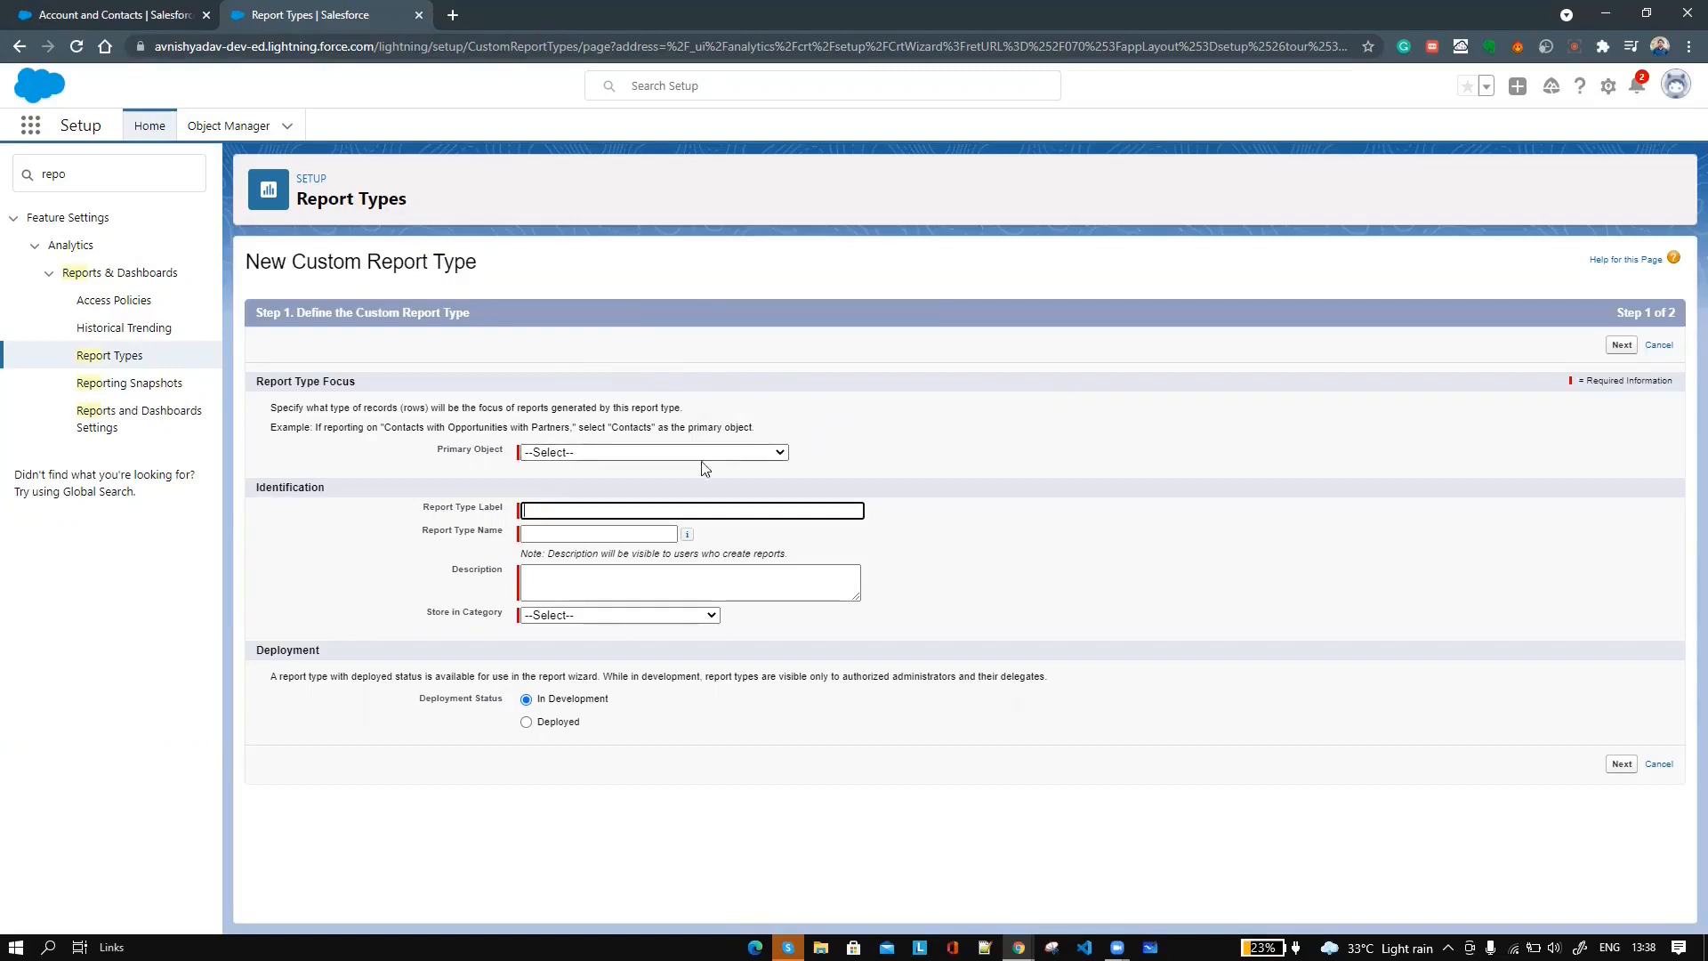
left_click(676, 454)
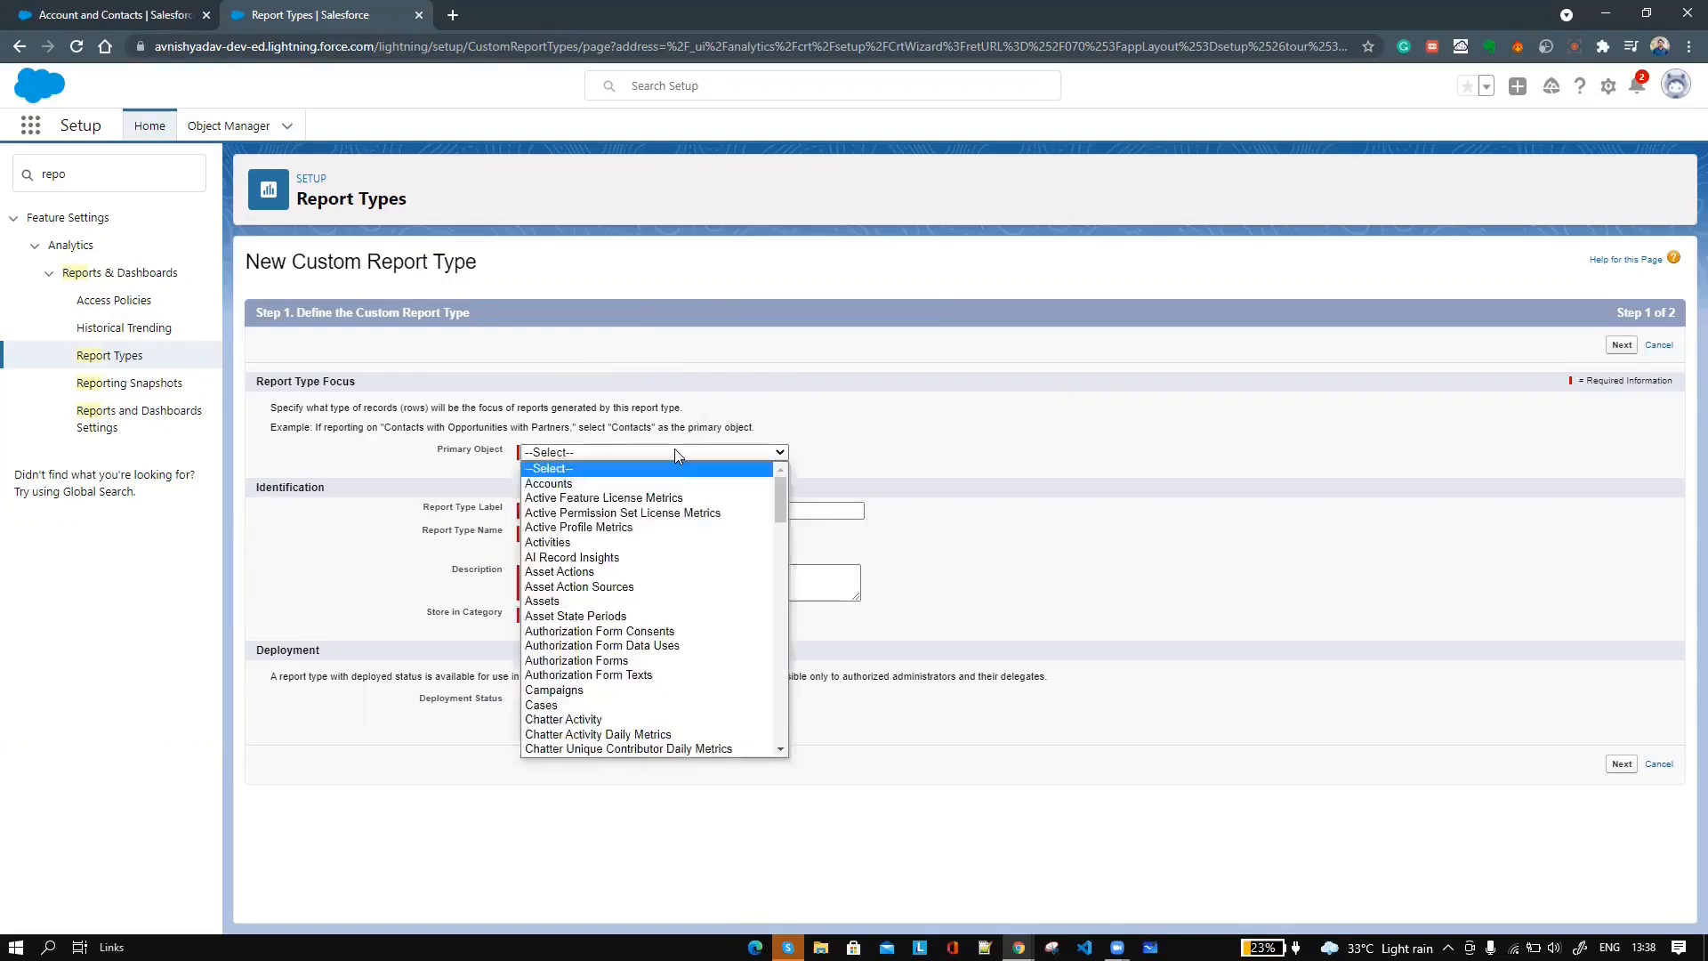
left_click(618, 471)
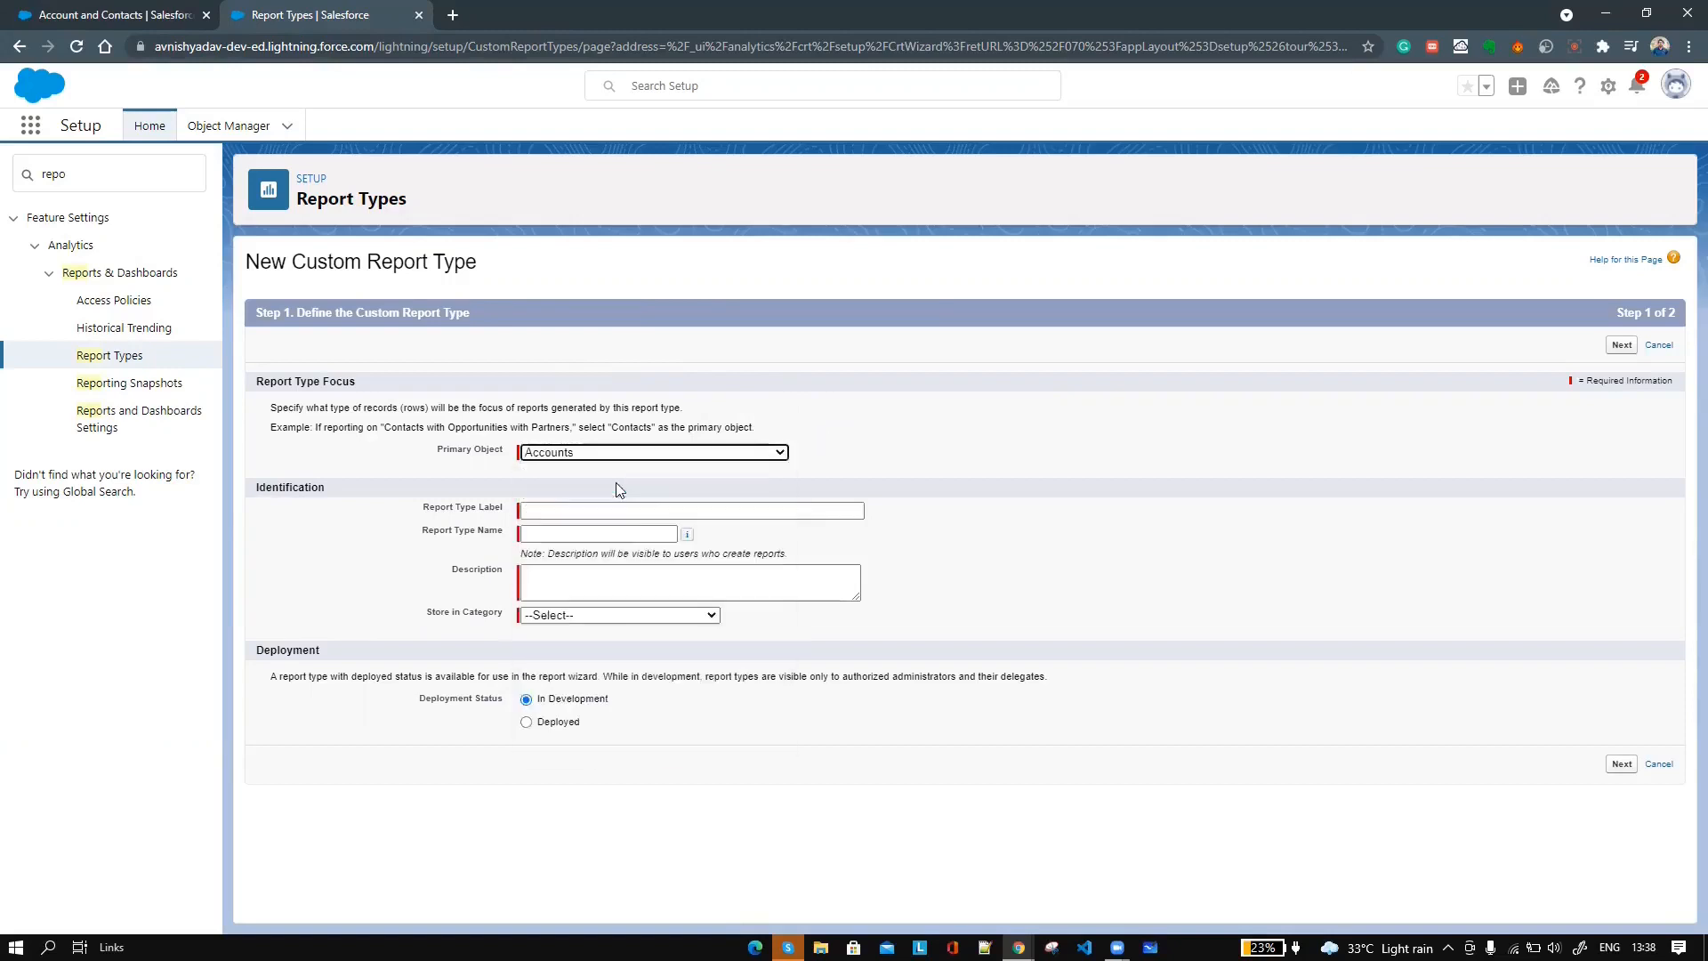
left_click(596, 616)
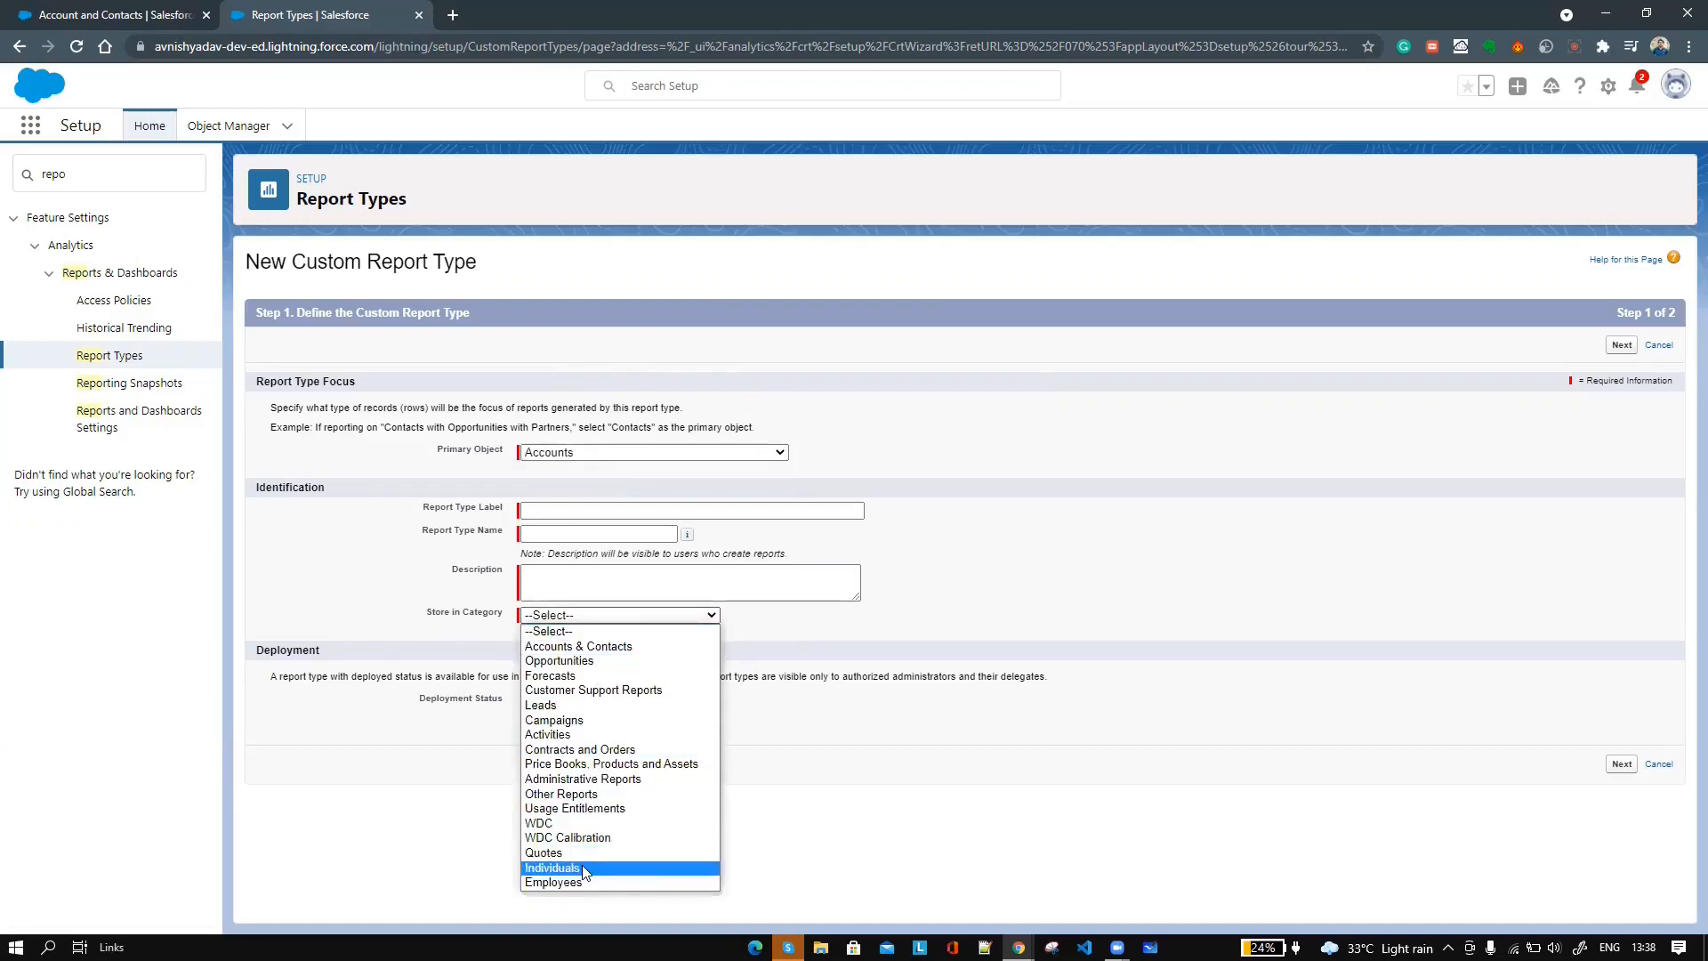
left_click(584, 794)
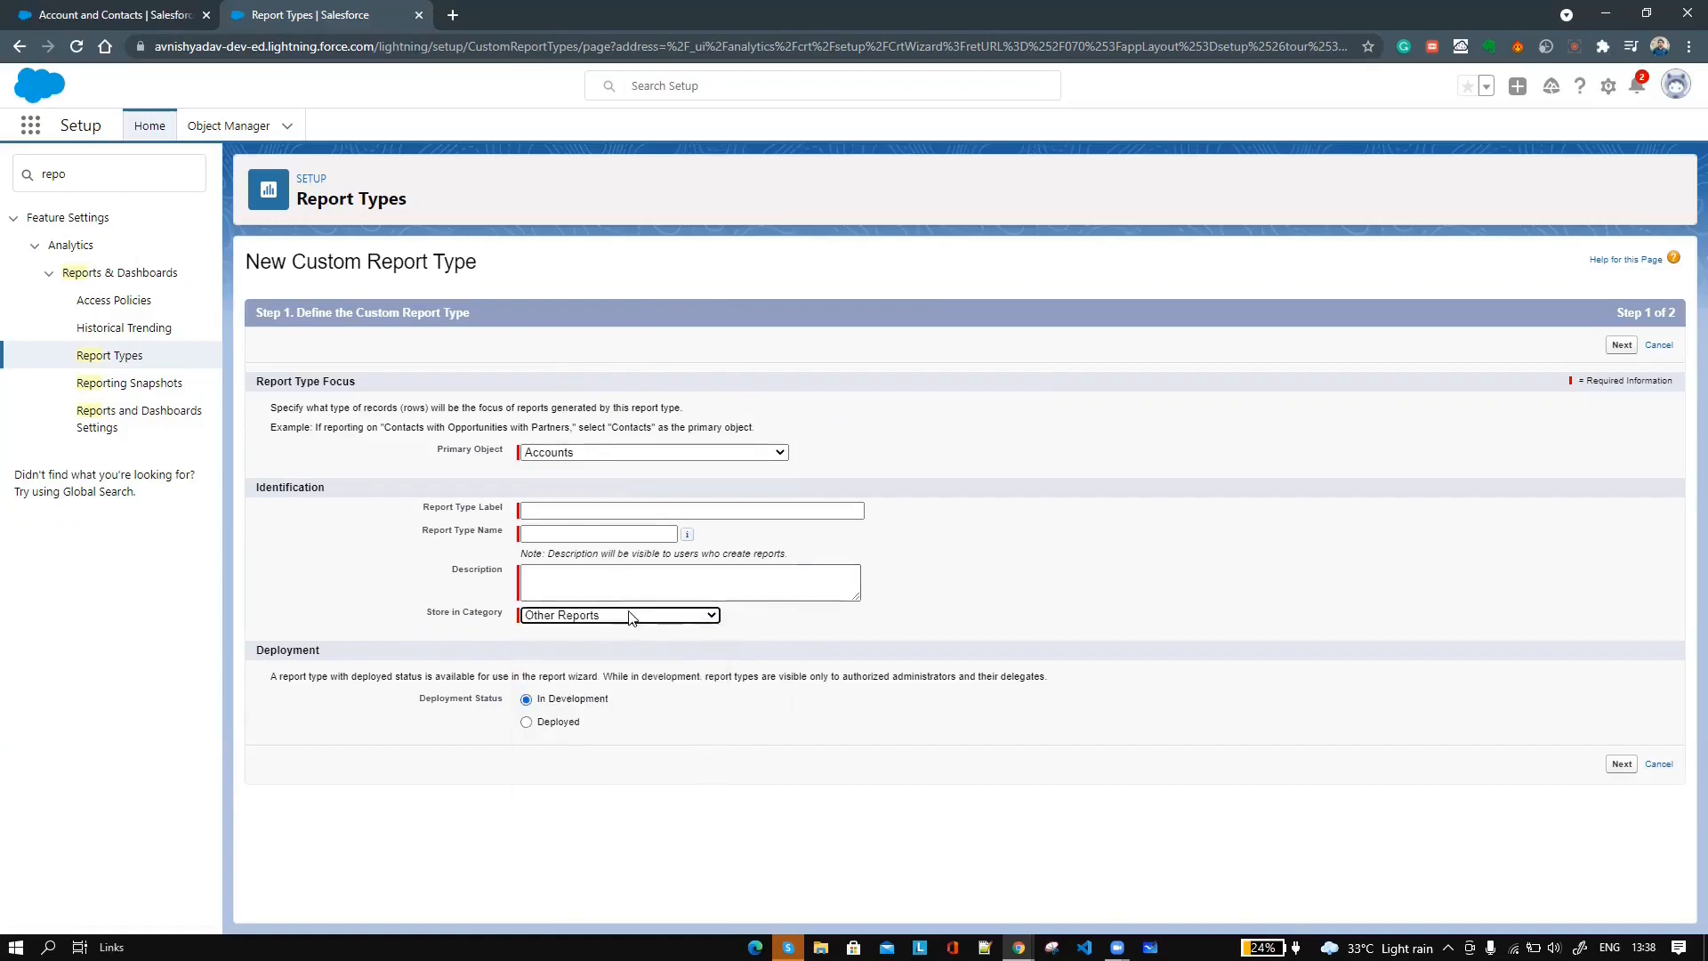
- Label the report type "Account with Opportunity", name it Account_with_Opportunity, and describe it as "These reports show data between accounts and opportunities"
left_click(578, 505)
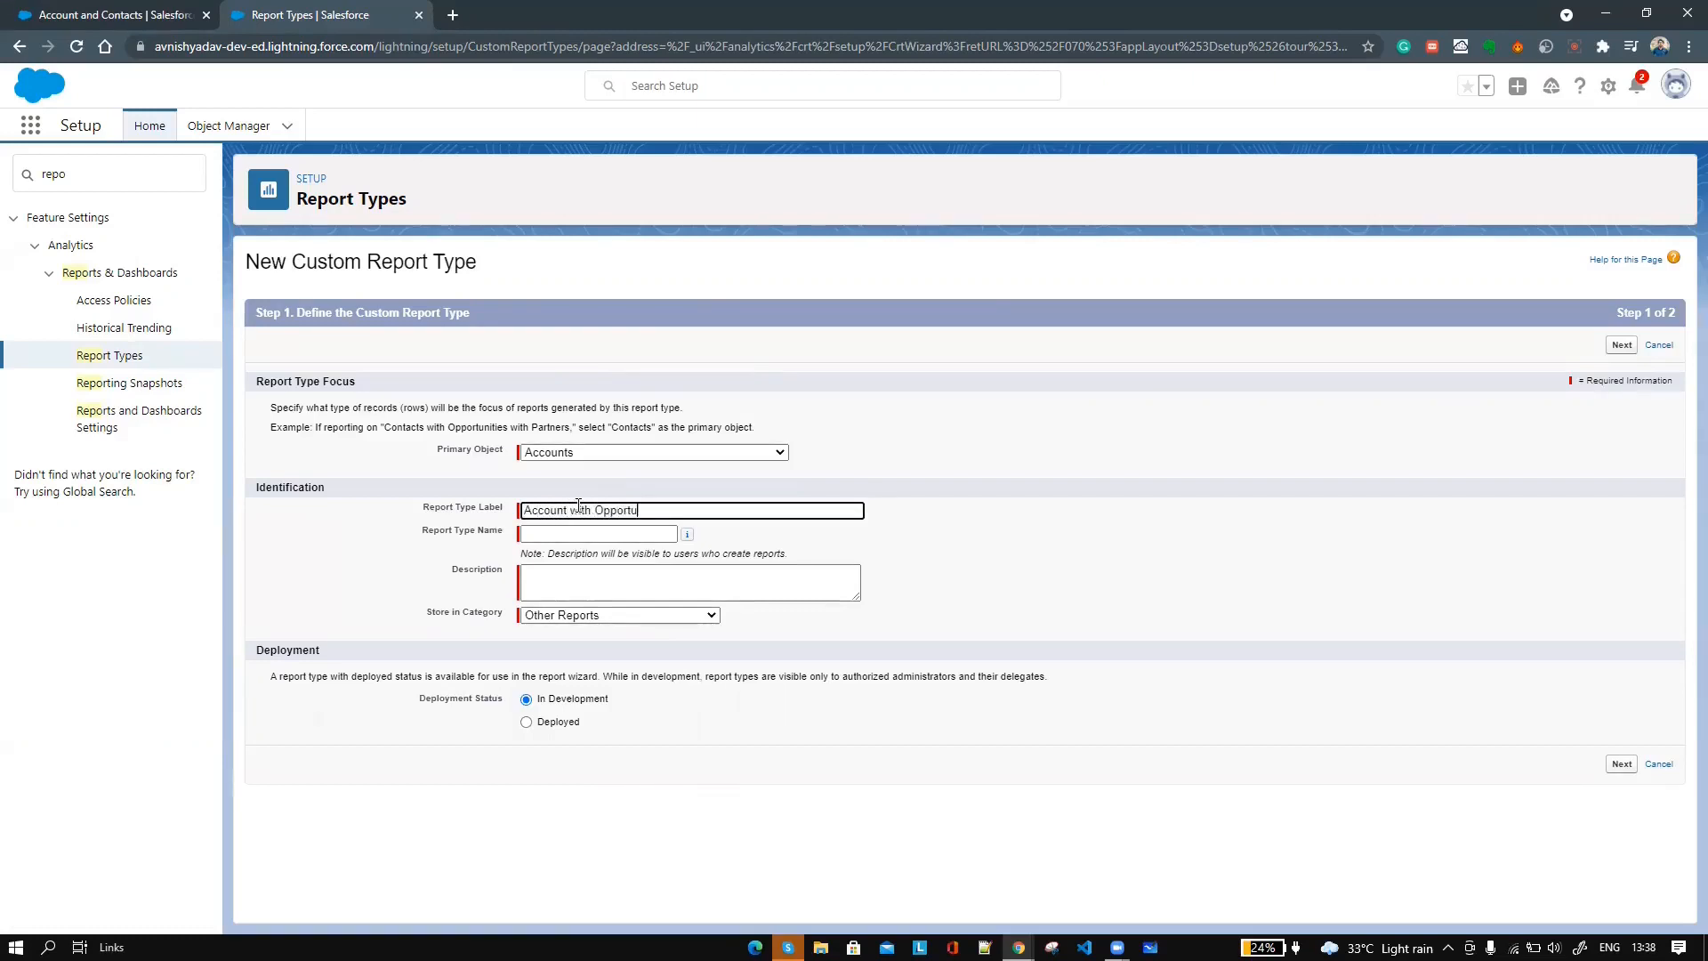
left_click(617, 532)
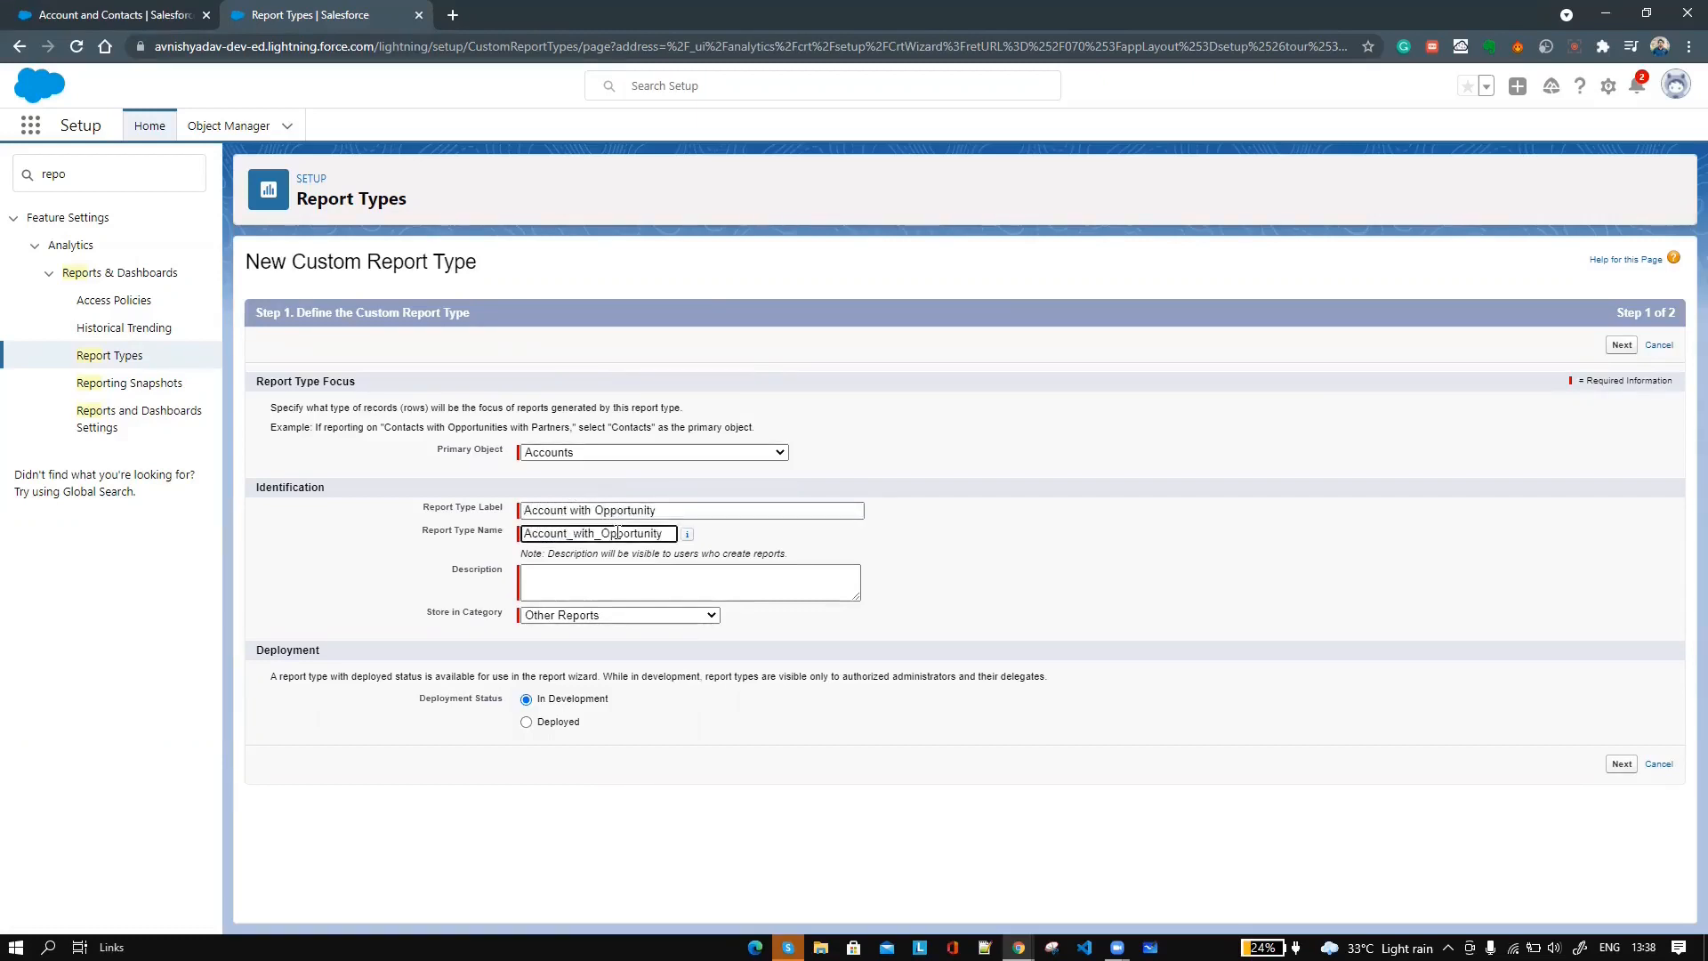
left_click(551, 579)
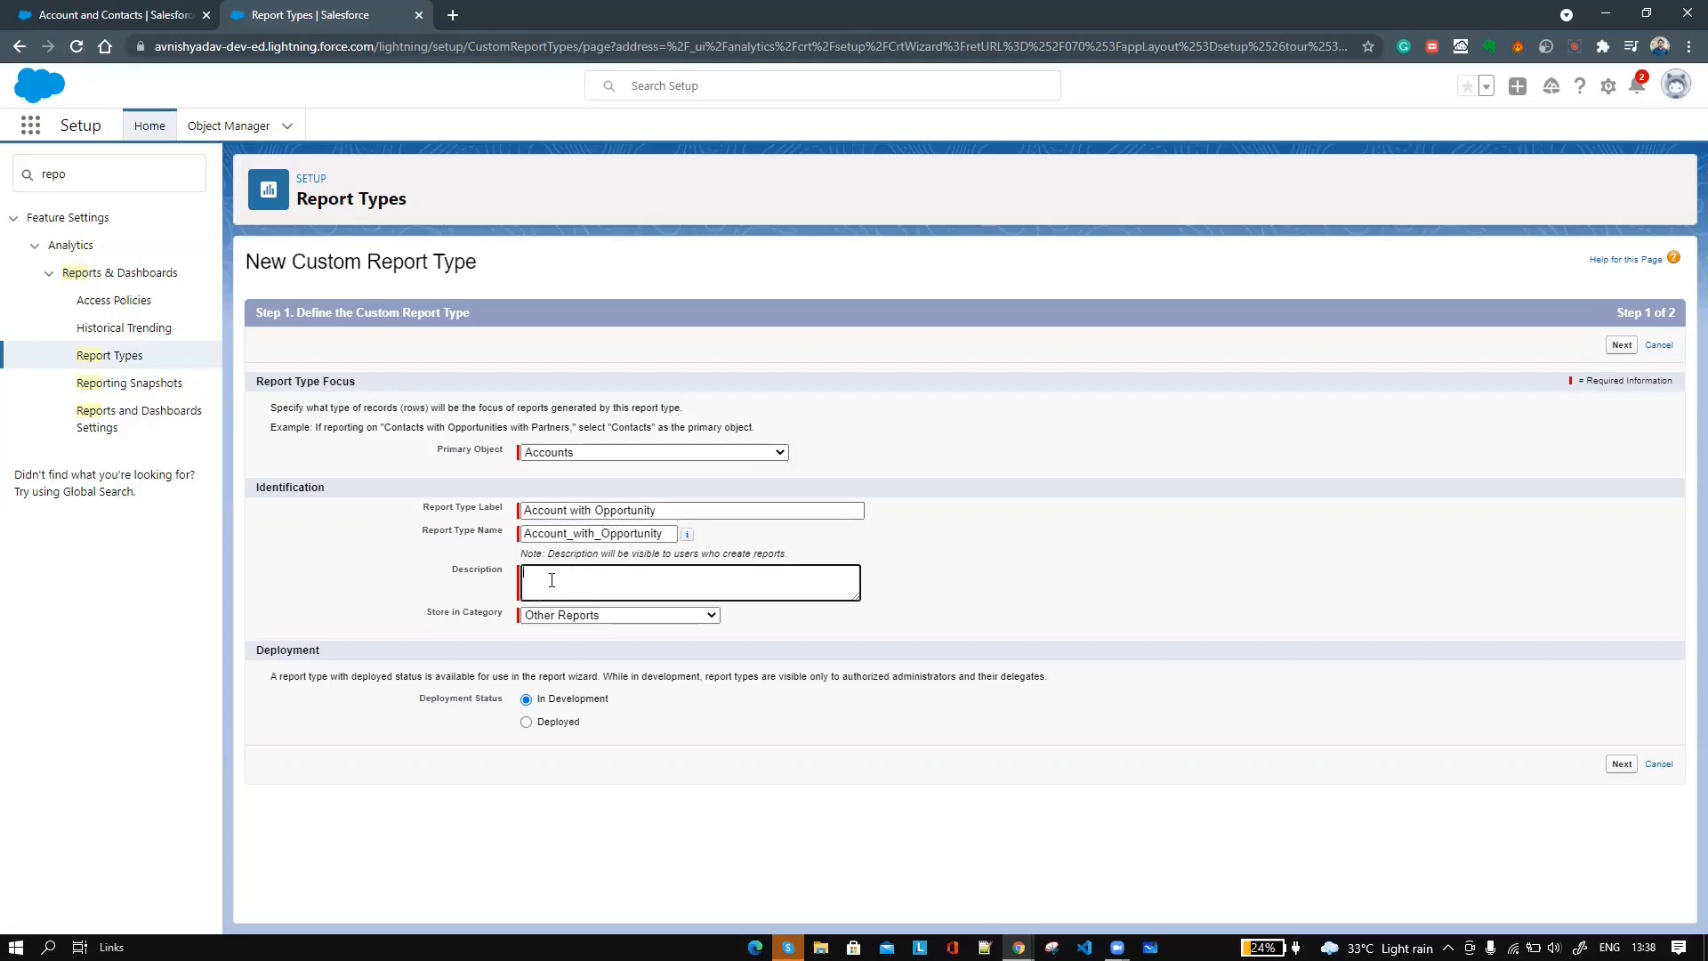
type("This reports show data between account and oppo")
type("rtunities")
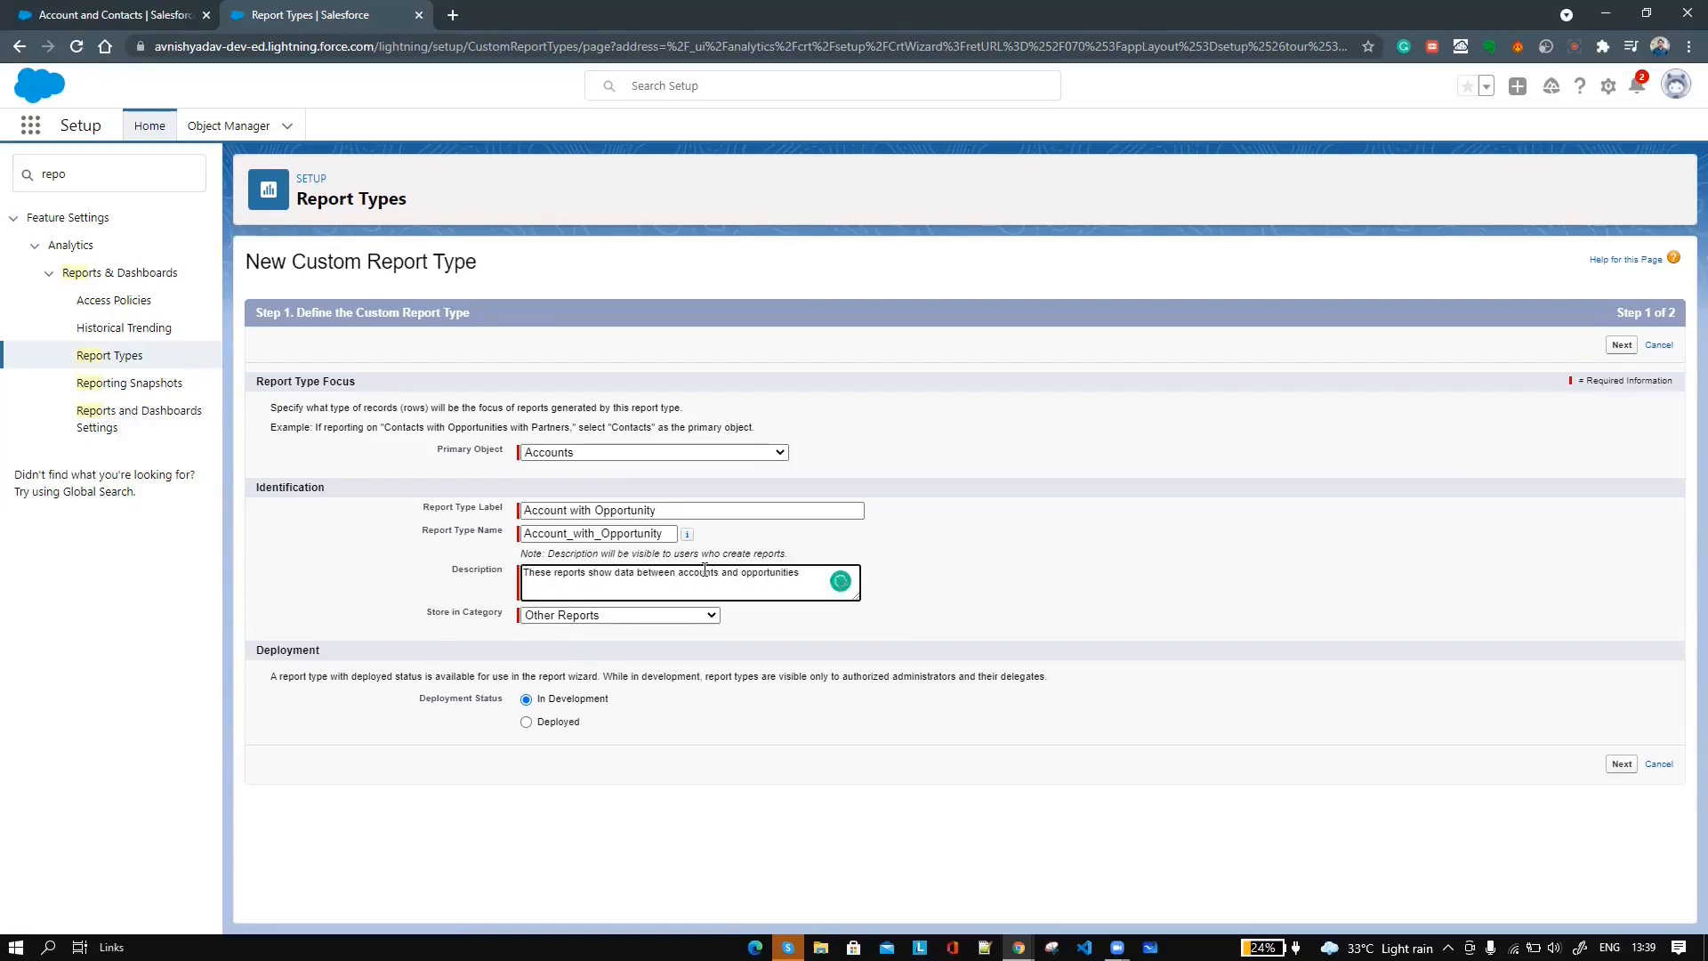
- Set the report type's deployment status to Deployed and continue to defining the report records set
left_click(587, 704)
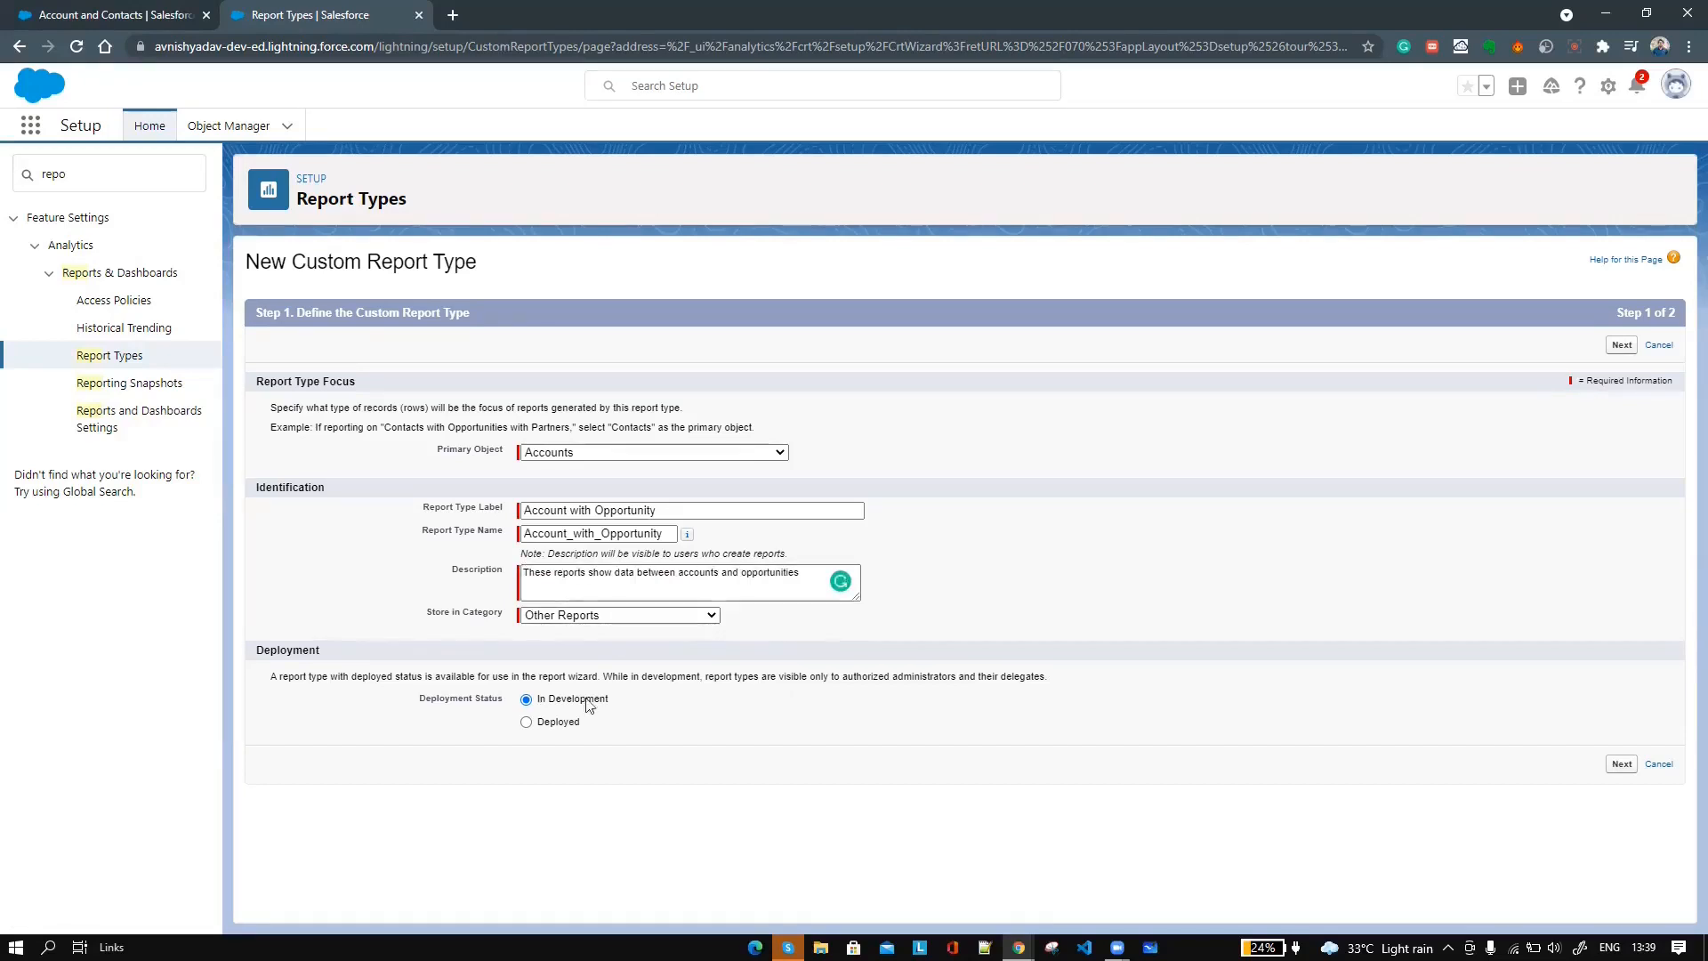
double_click(288, 648)
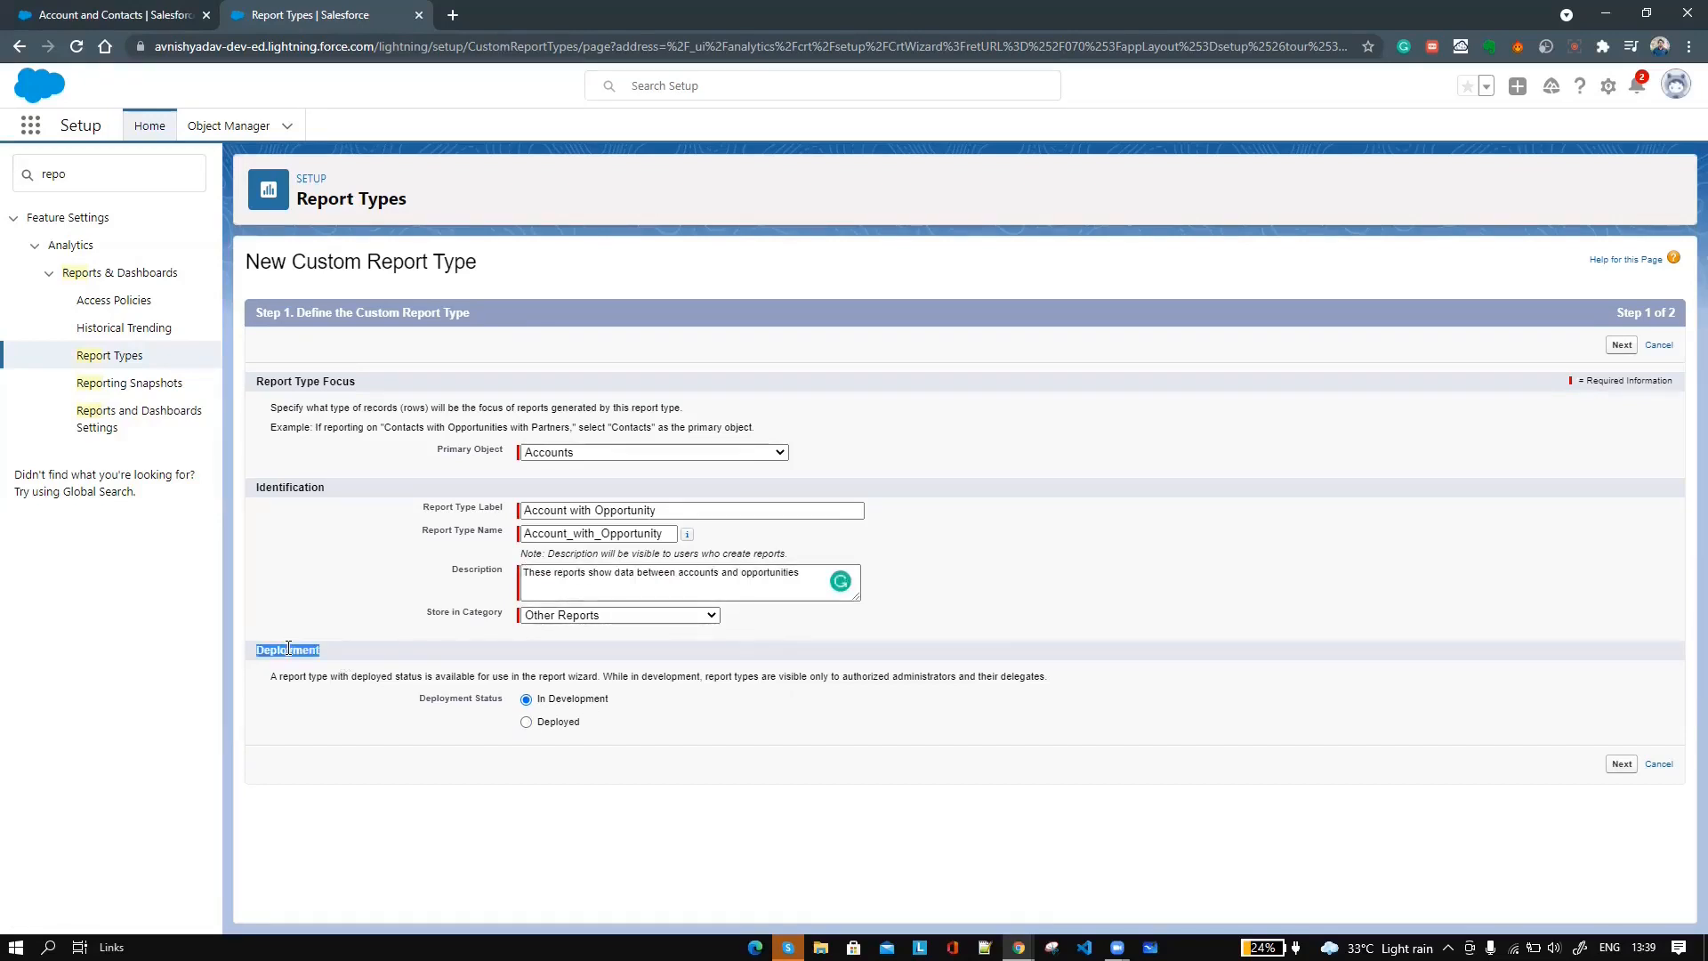
double_click(556, 723)
left_click(1622, 766)
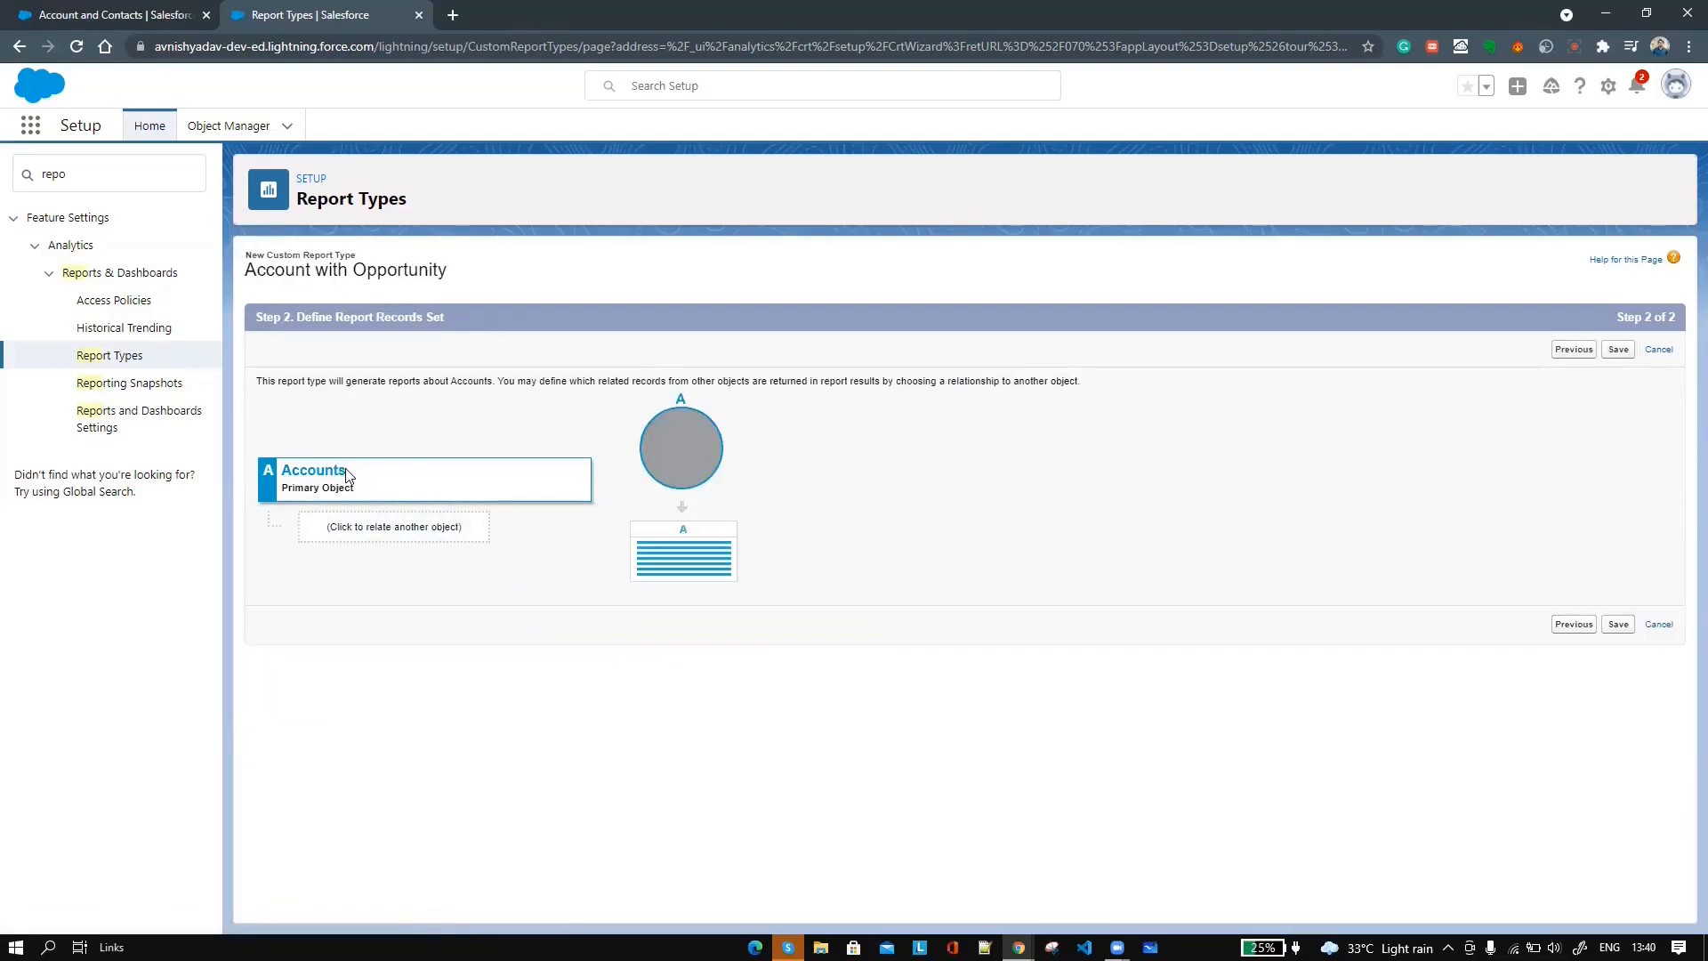
- Relate Opportunities to the primary Accounts object as object B
left_click(401, 531)
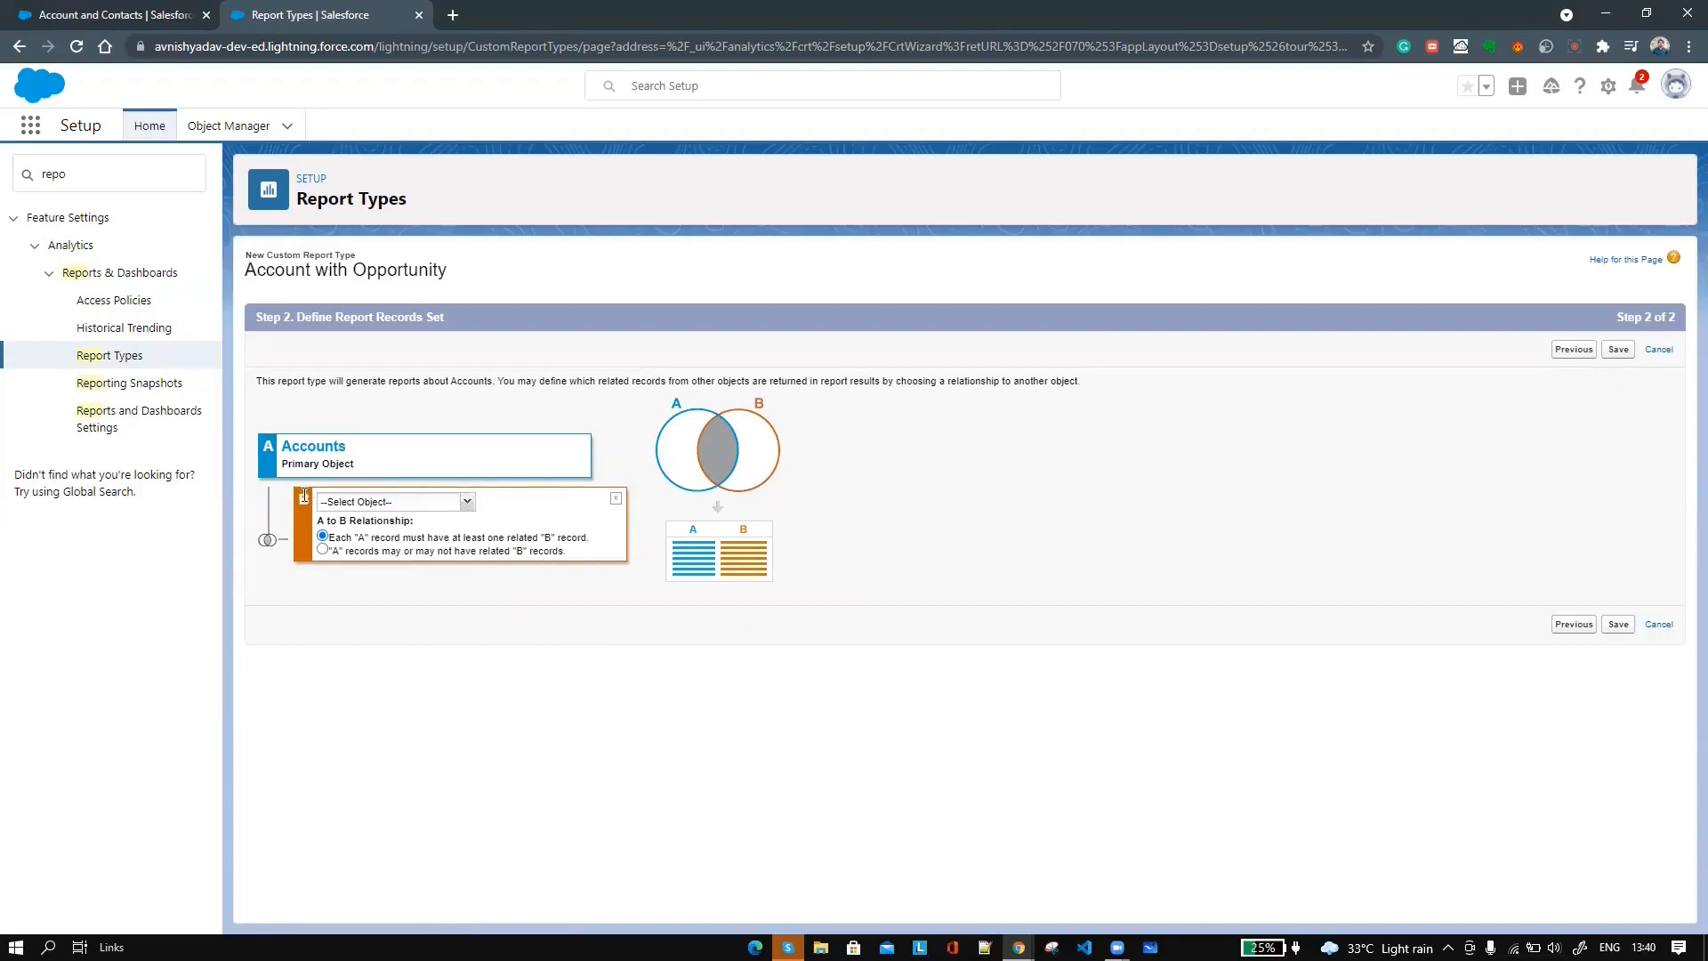
left_click(466, 503)
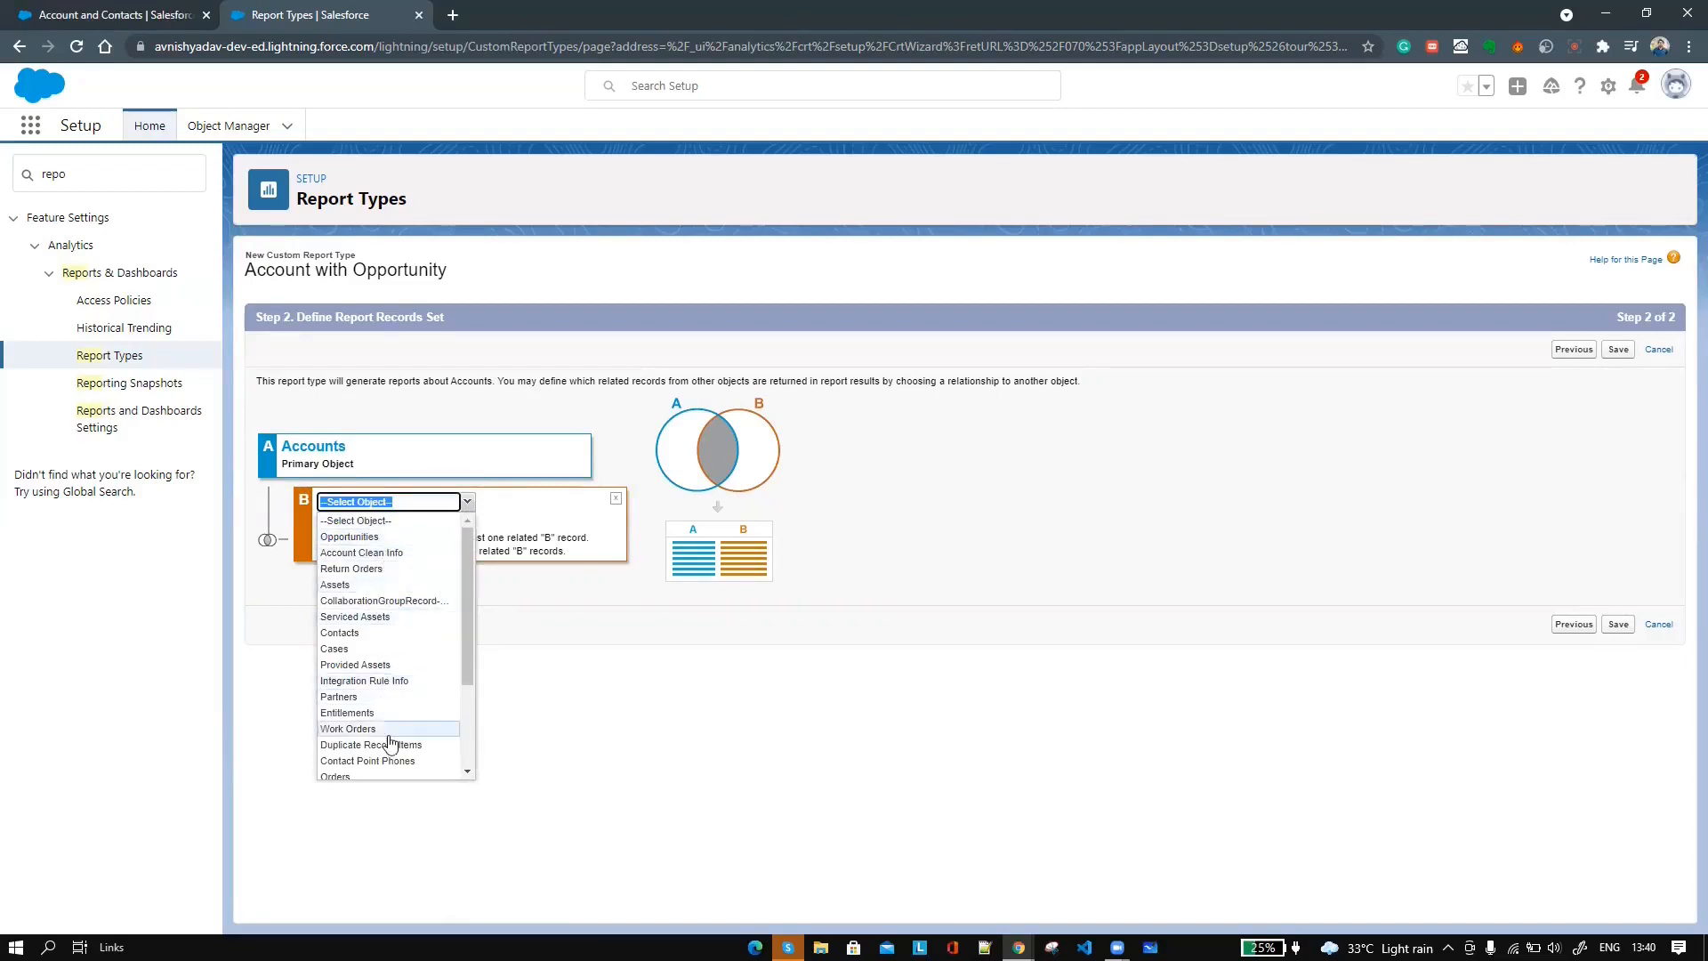
scroll(390, 743, "down", 2)
scroll(390, 742, "up", 2)
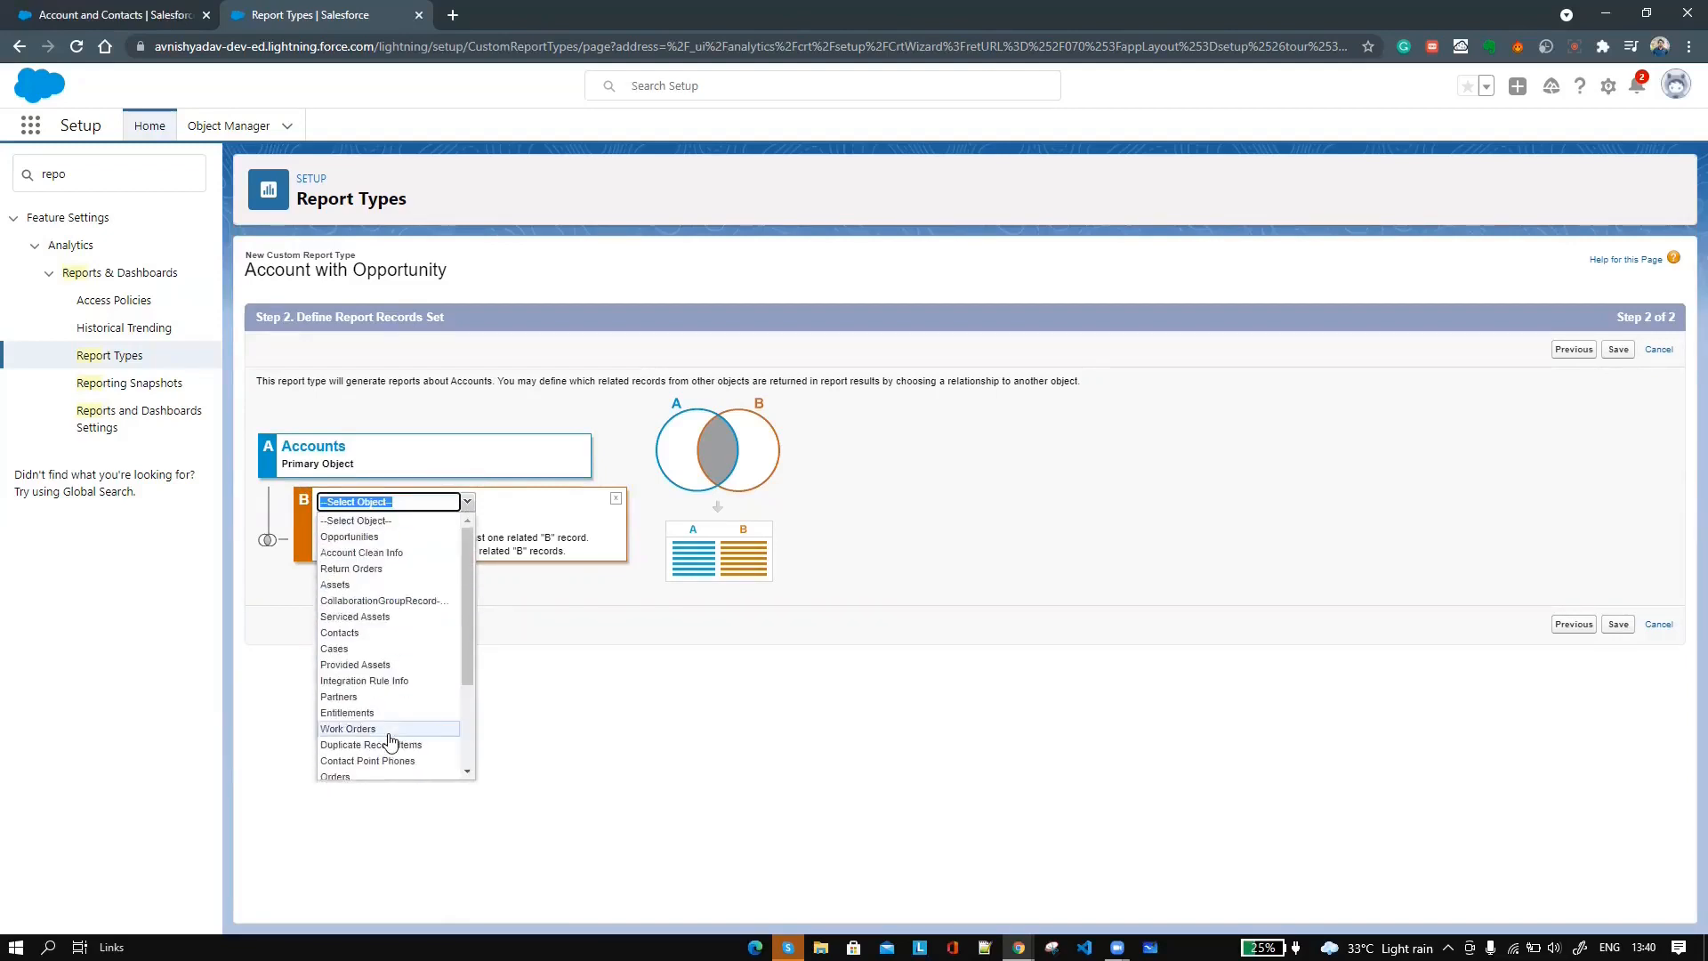
left_click(389, 537)
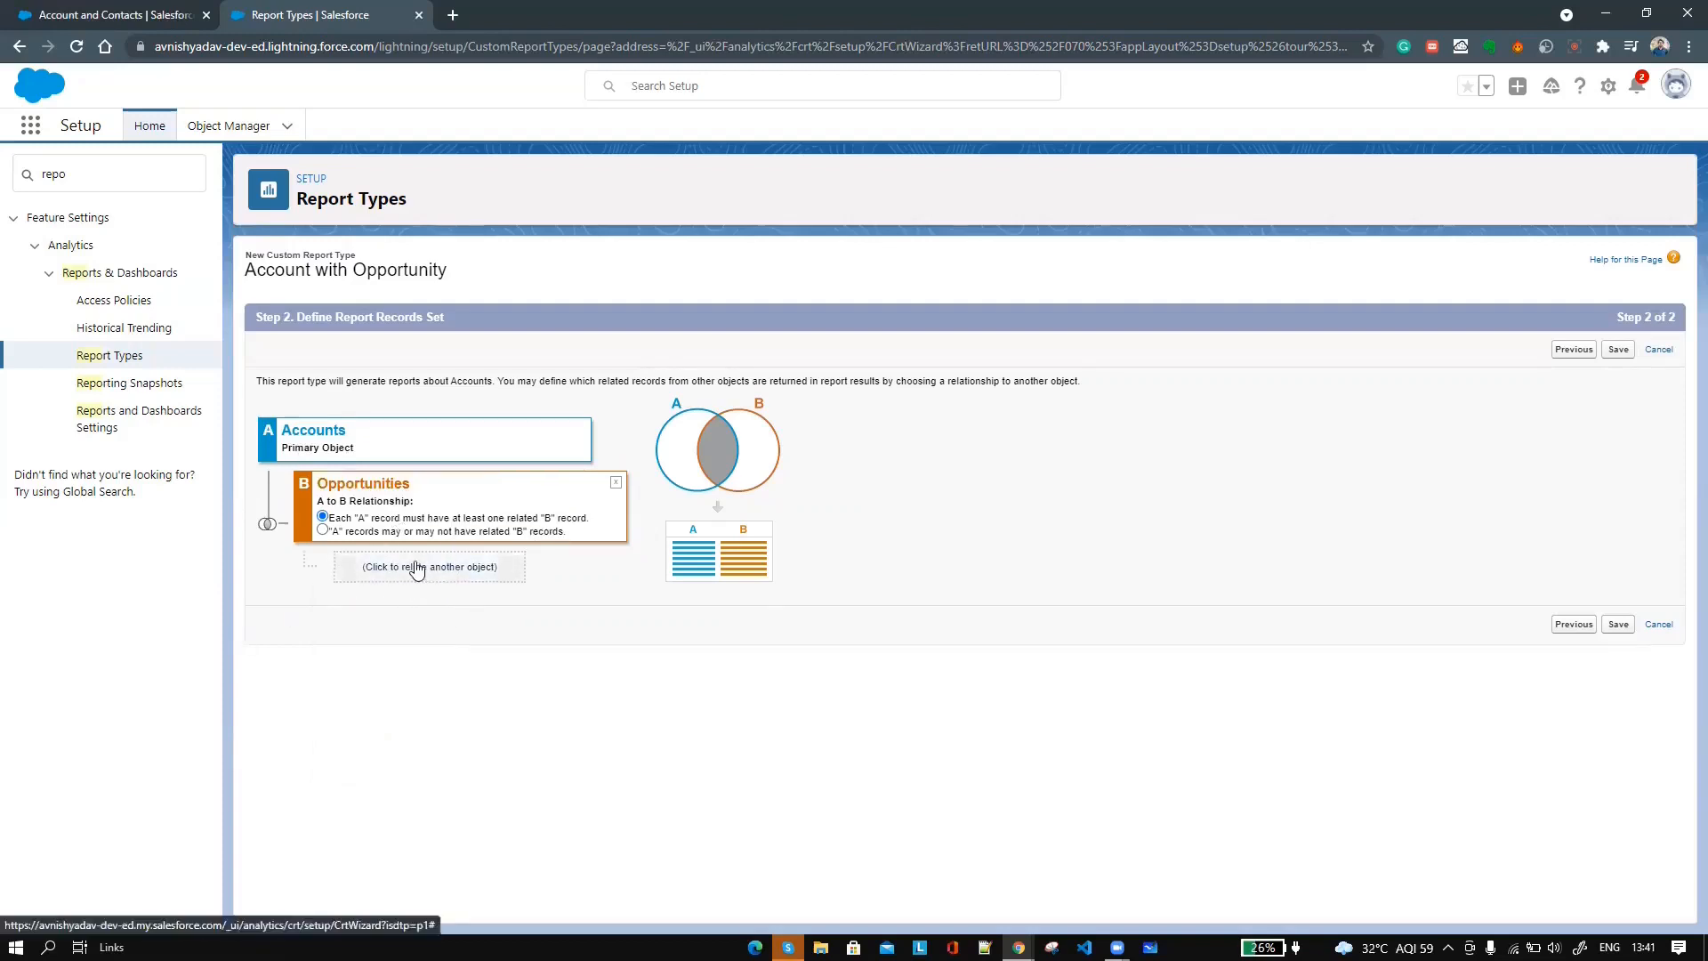
- Try relating Contact Roles as object C and Opportunities as object D, and remove both relationships
left_click(414, 572)
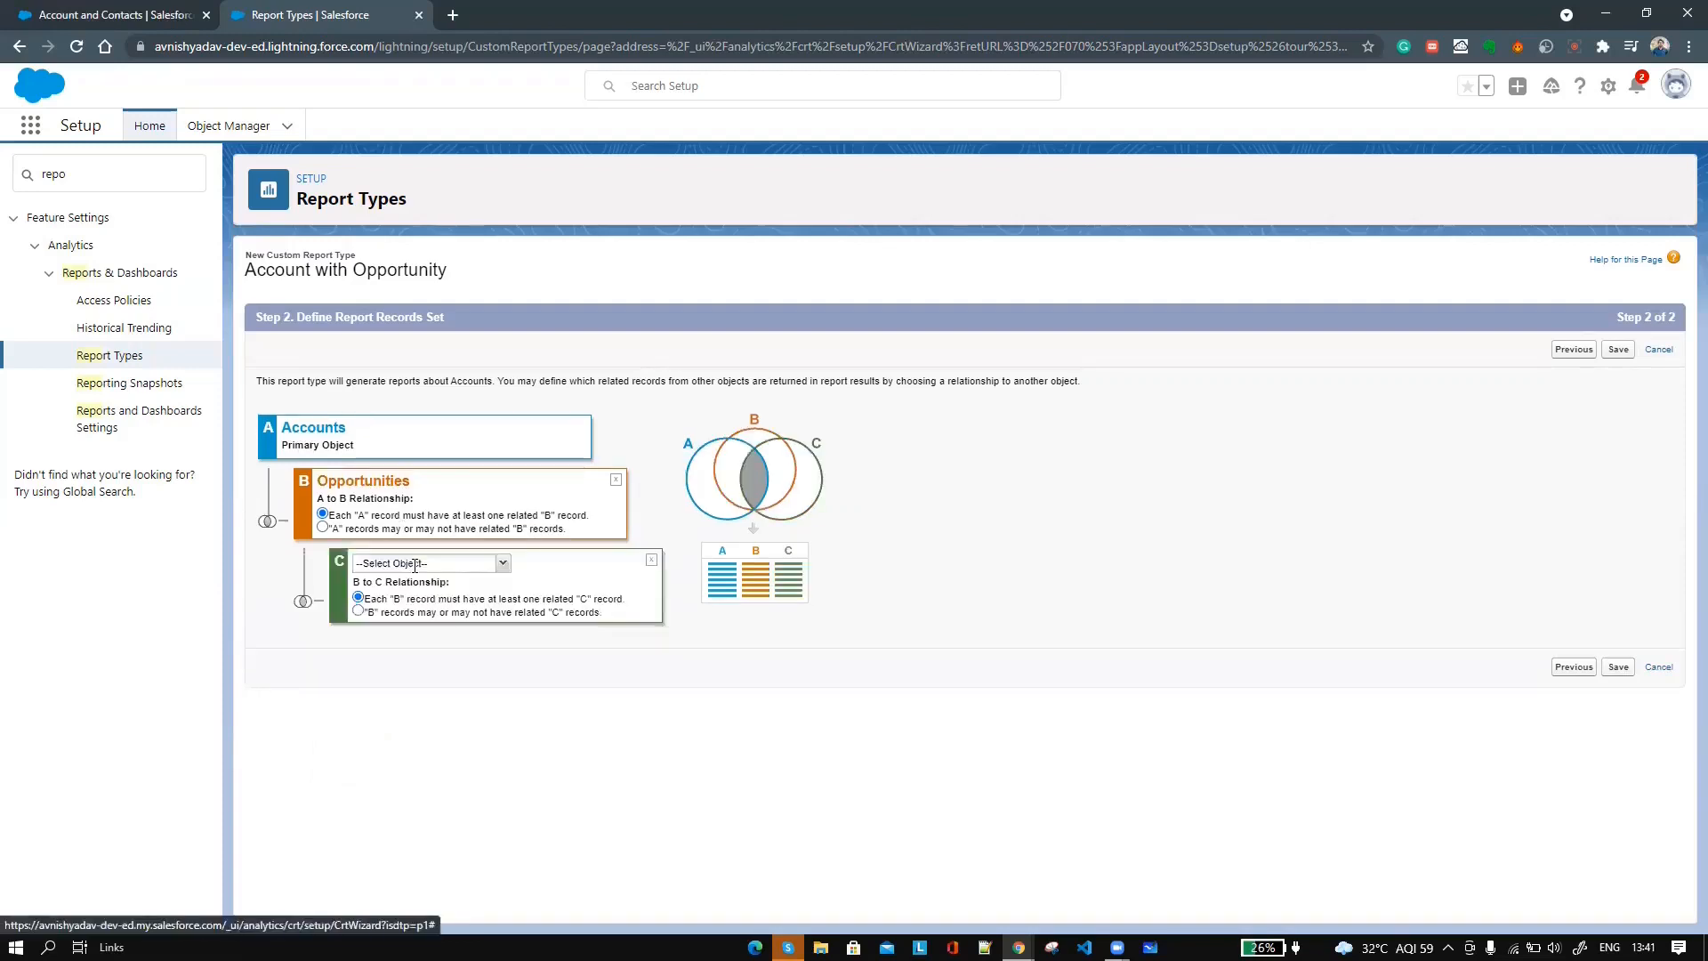
left_click(509, 571)
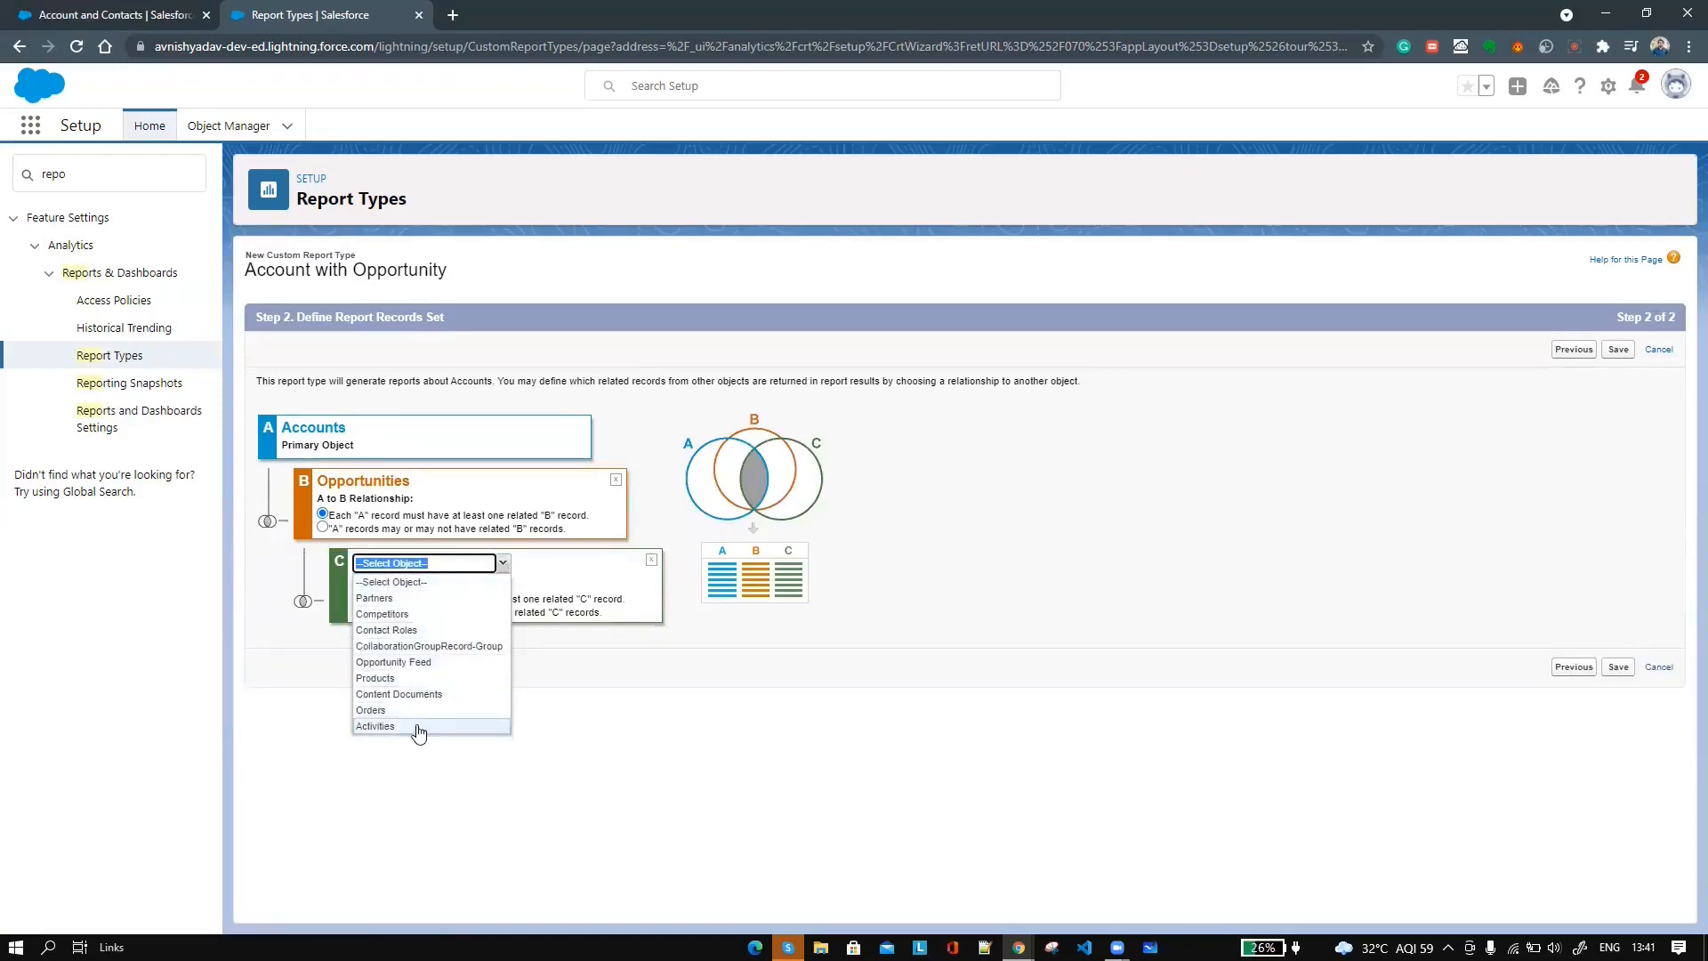
left_click(422, 631)
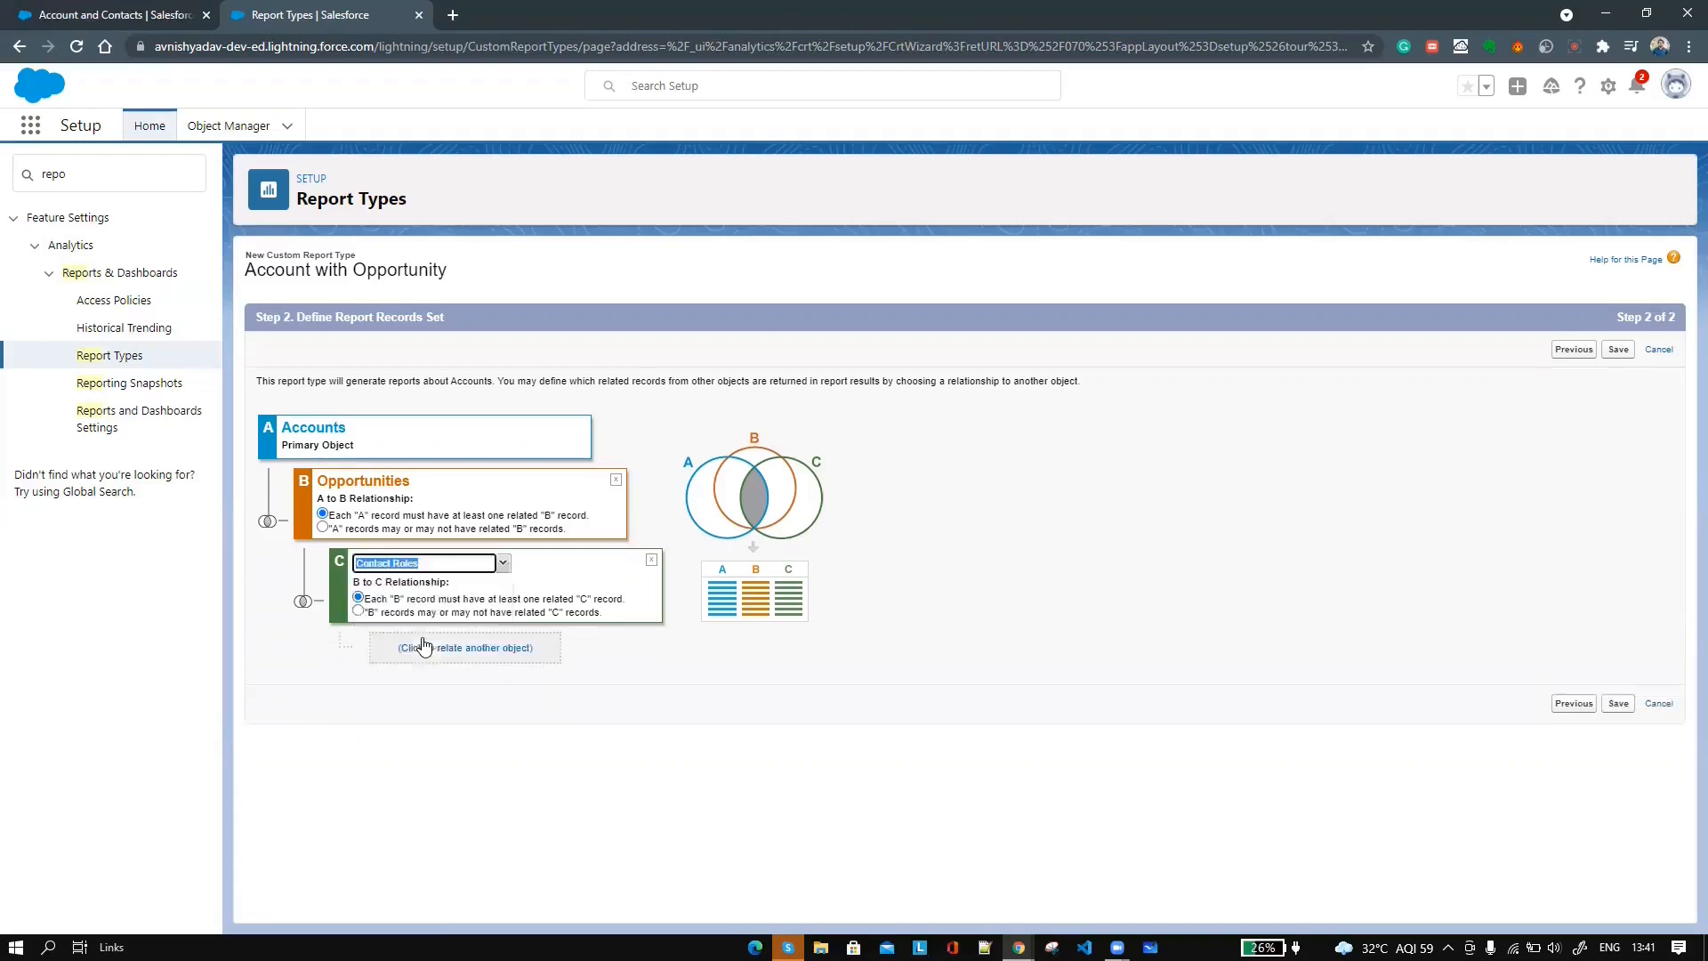
left_click(478, 652)
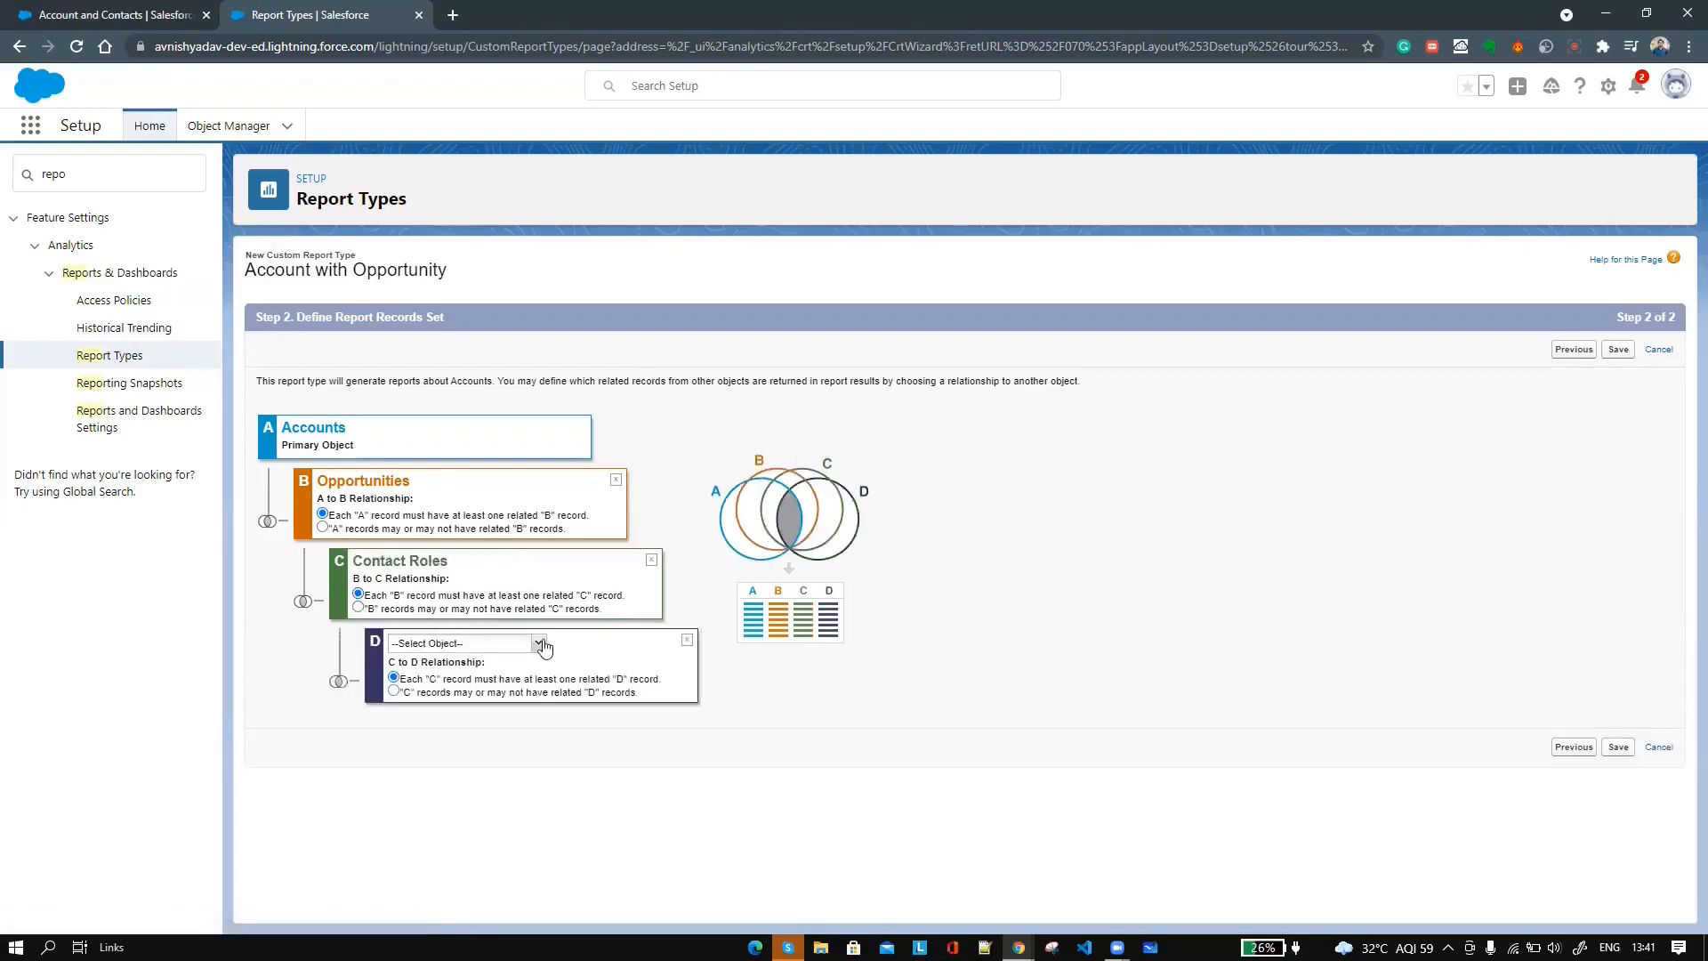
left_click(540, 643)
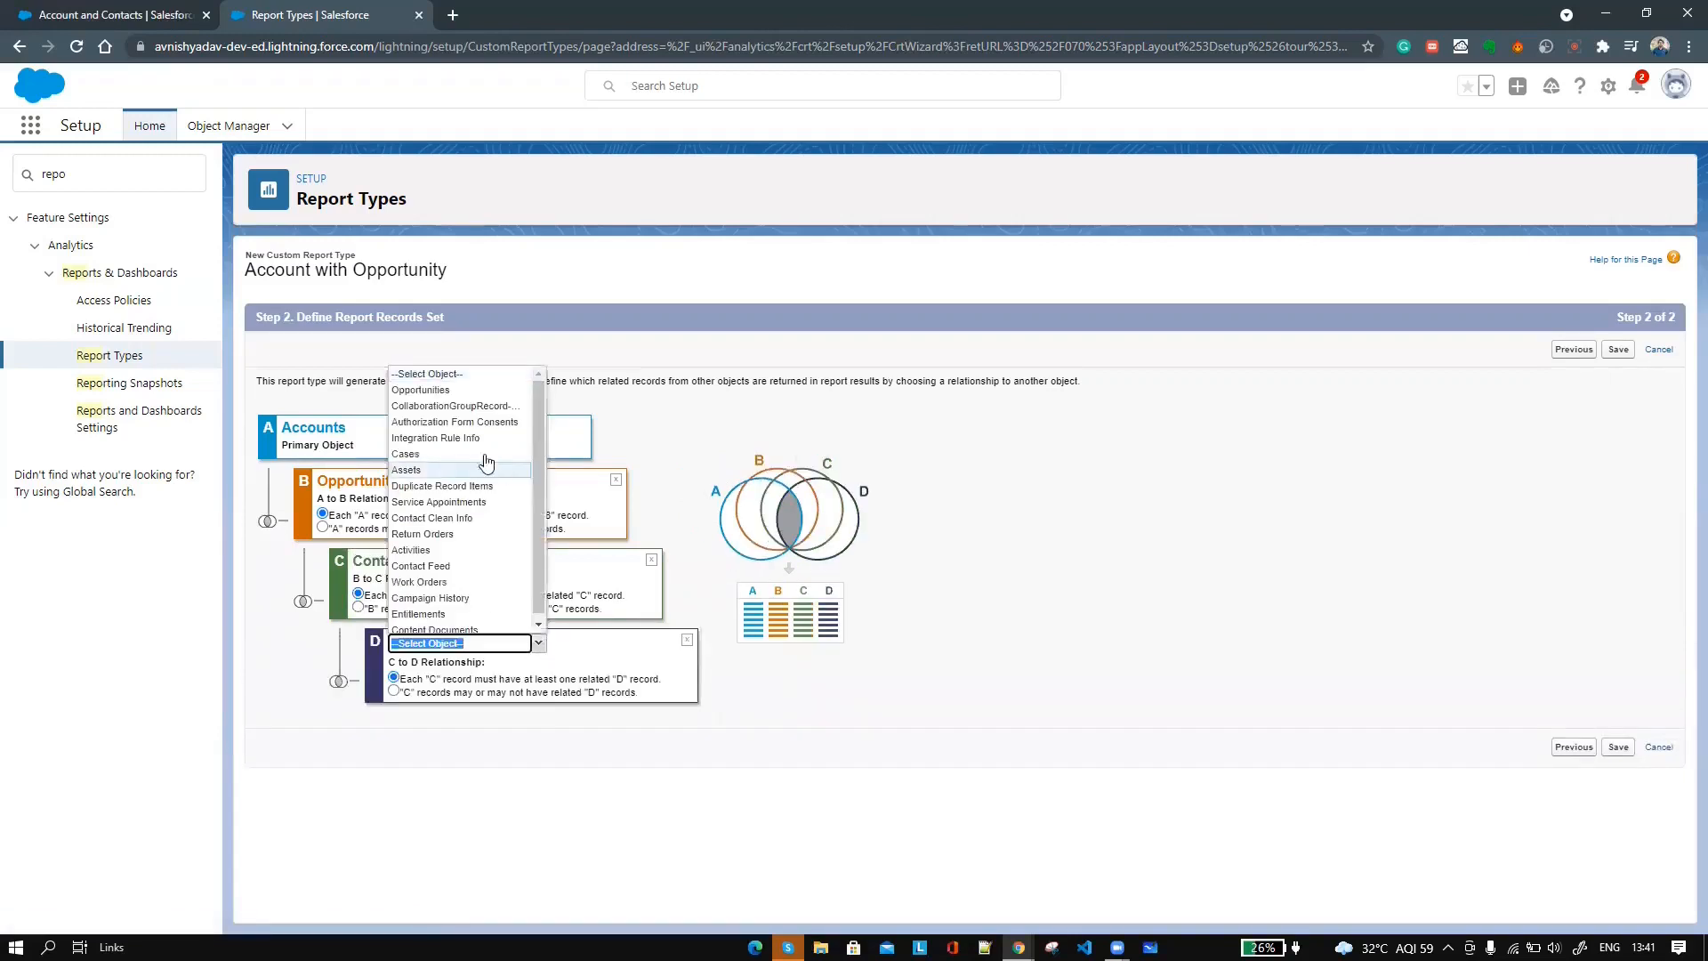
left_click(457, 393)
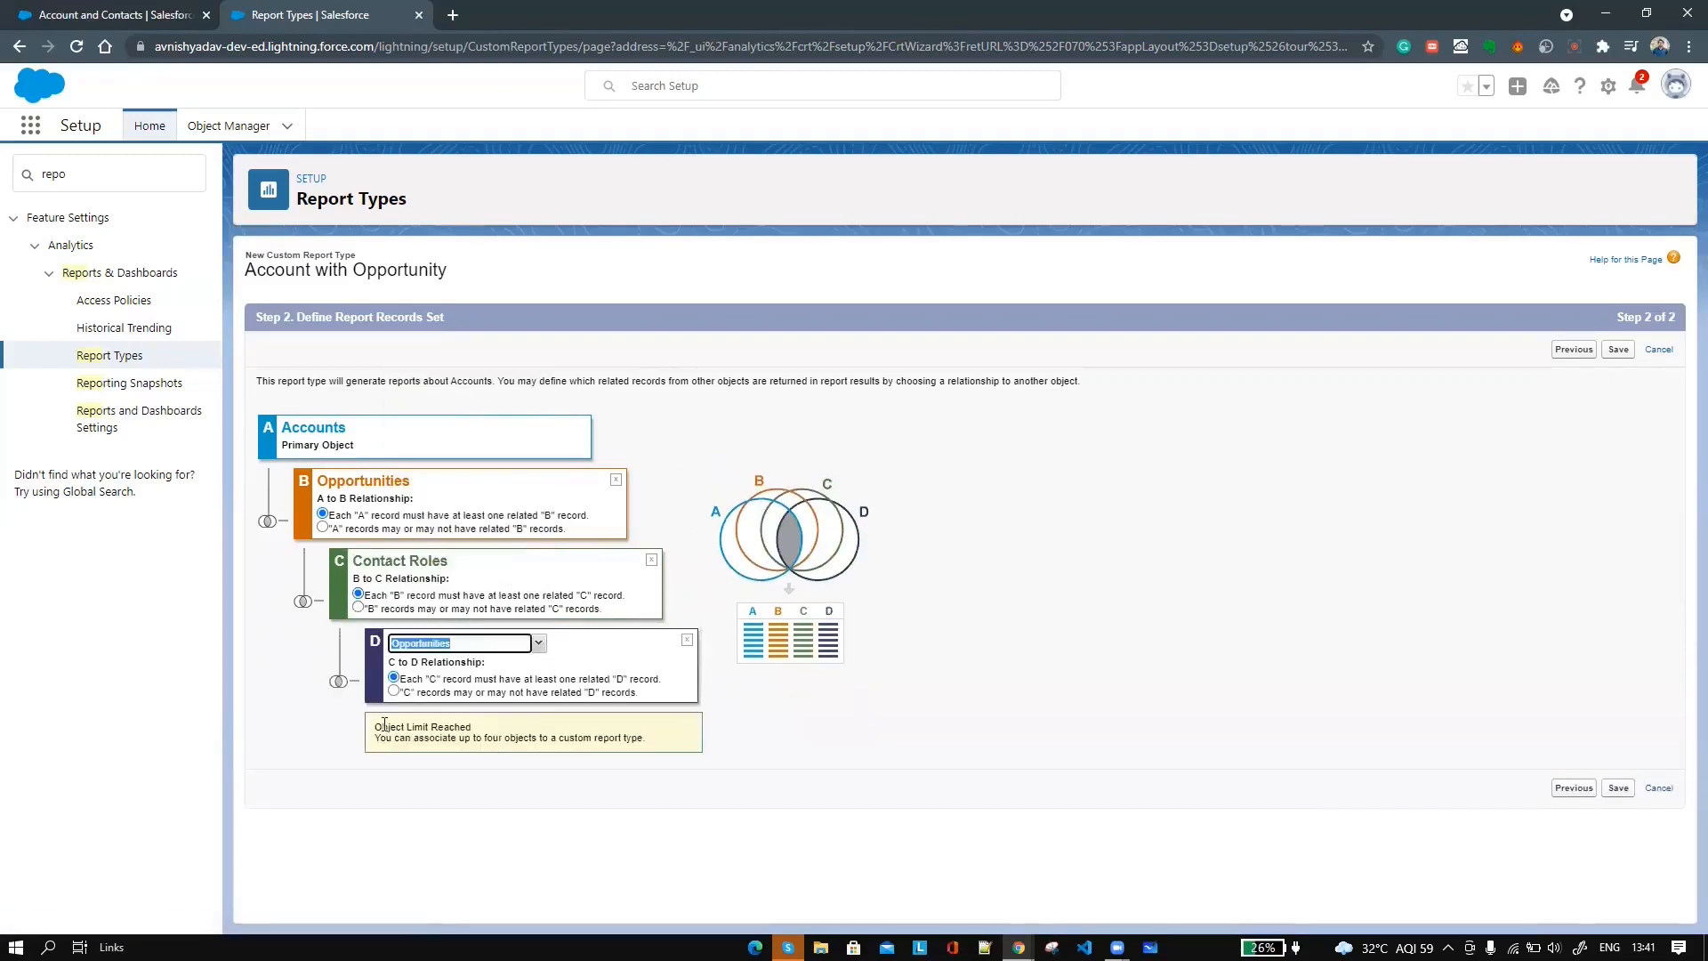
left_click_drag(625, 737, 332, 737)
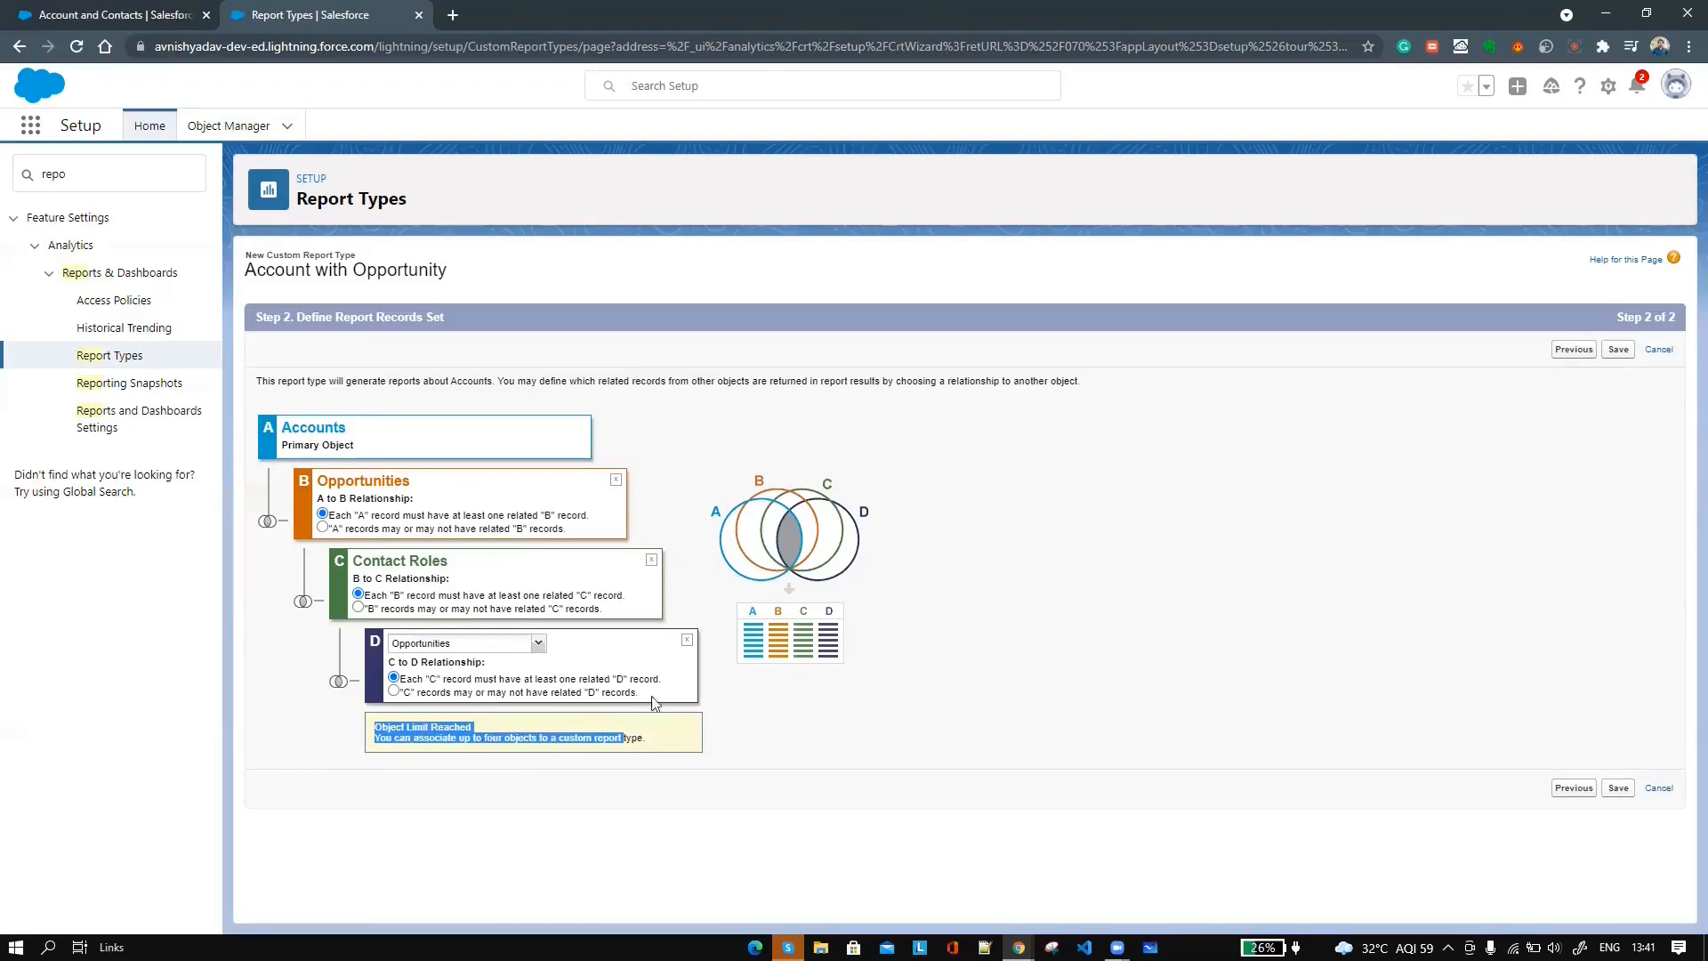
left_click(686, 639)
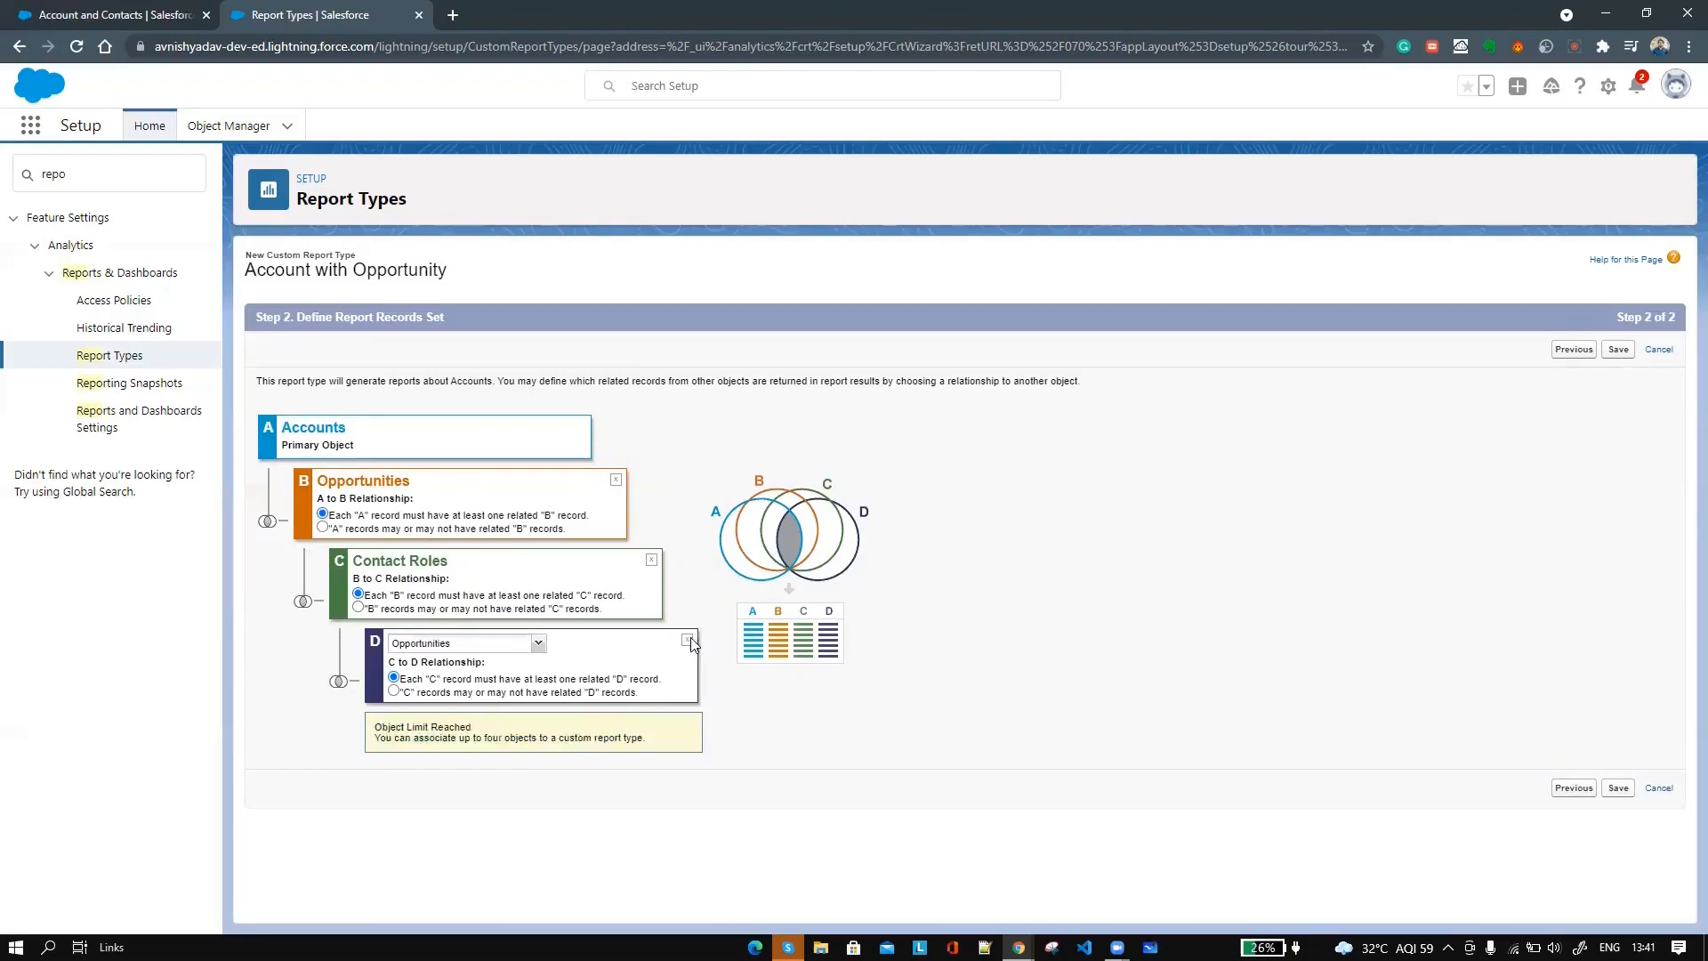
left_click(650, 560)
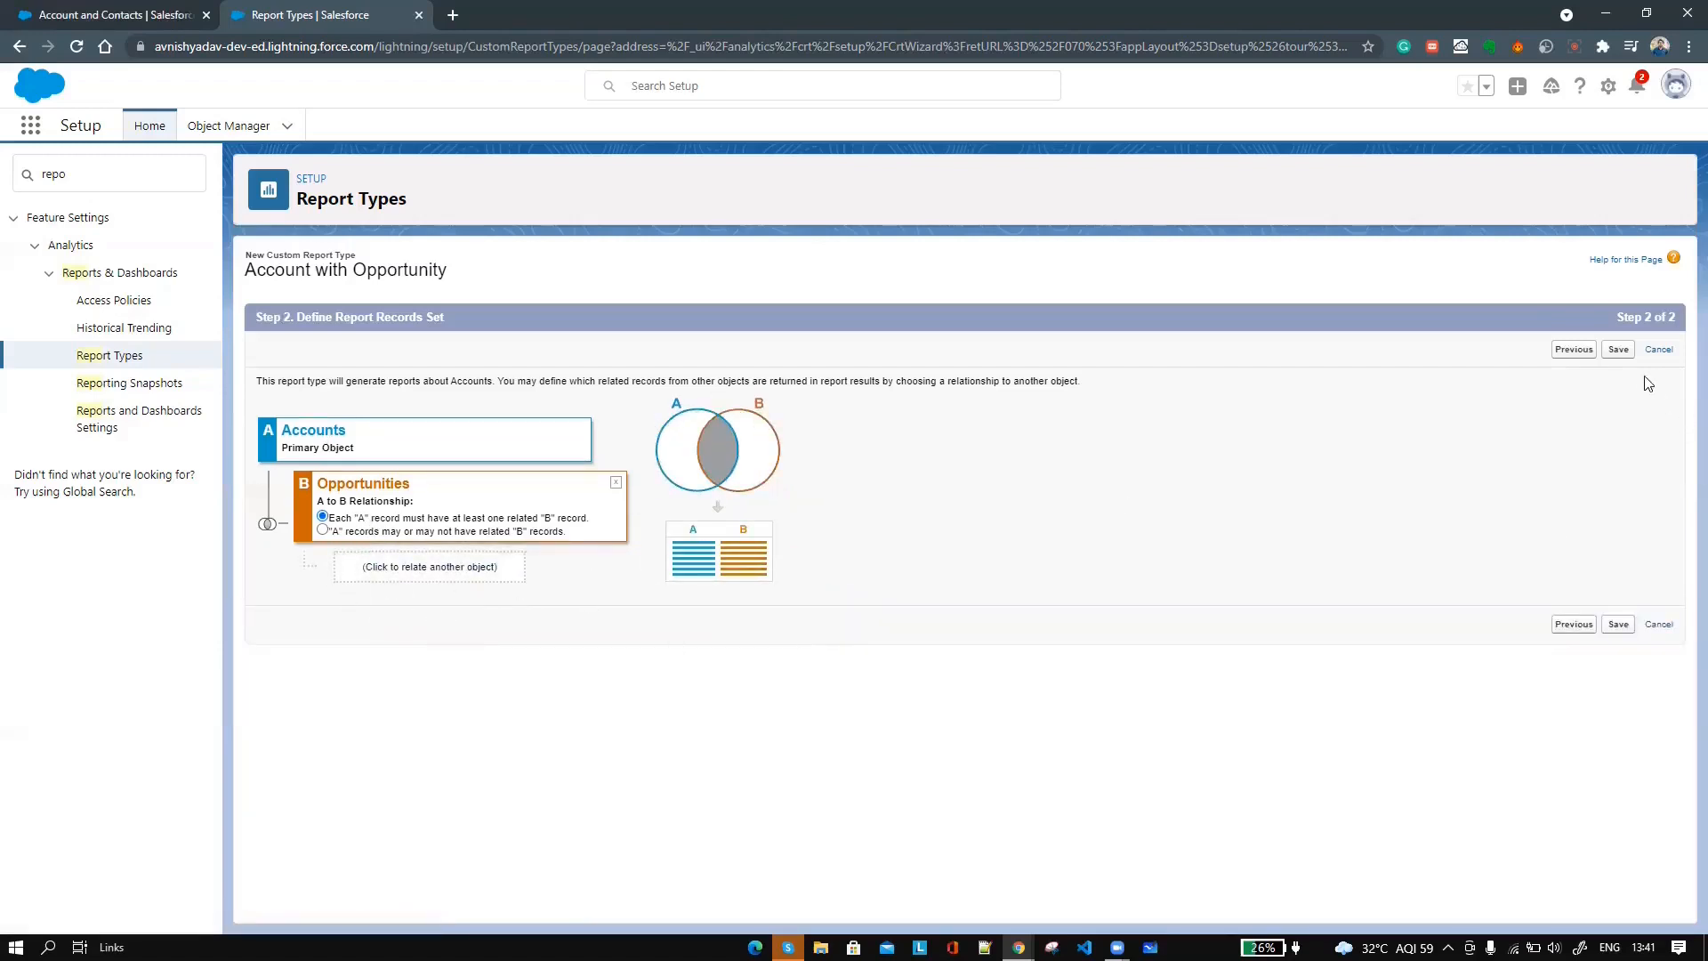
- Save the custom report type and open its field layout for editing
left_click(1617, 349)
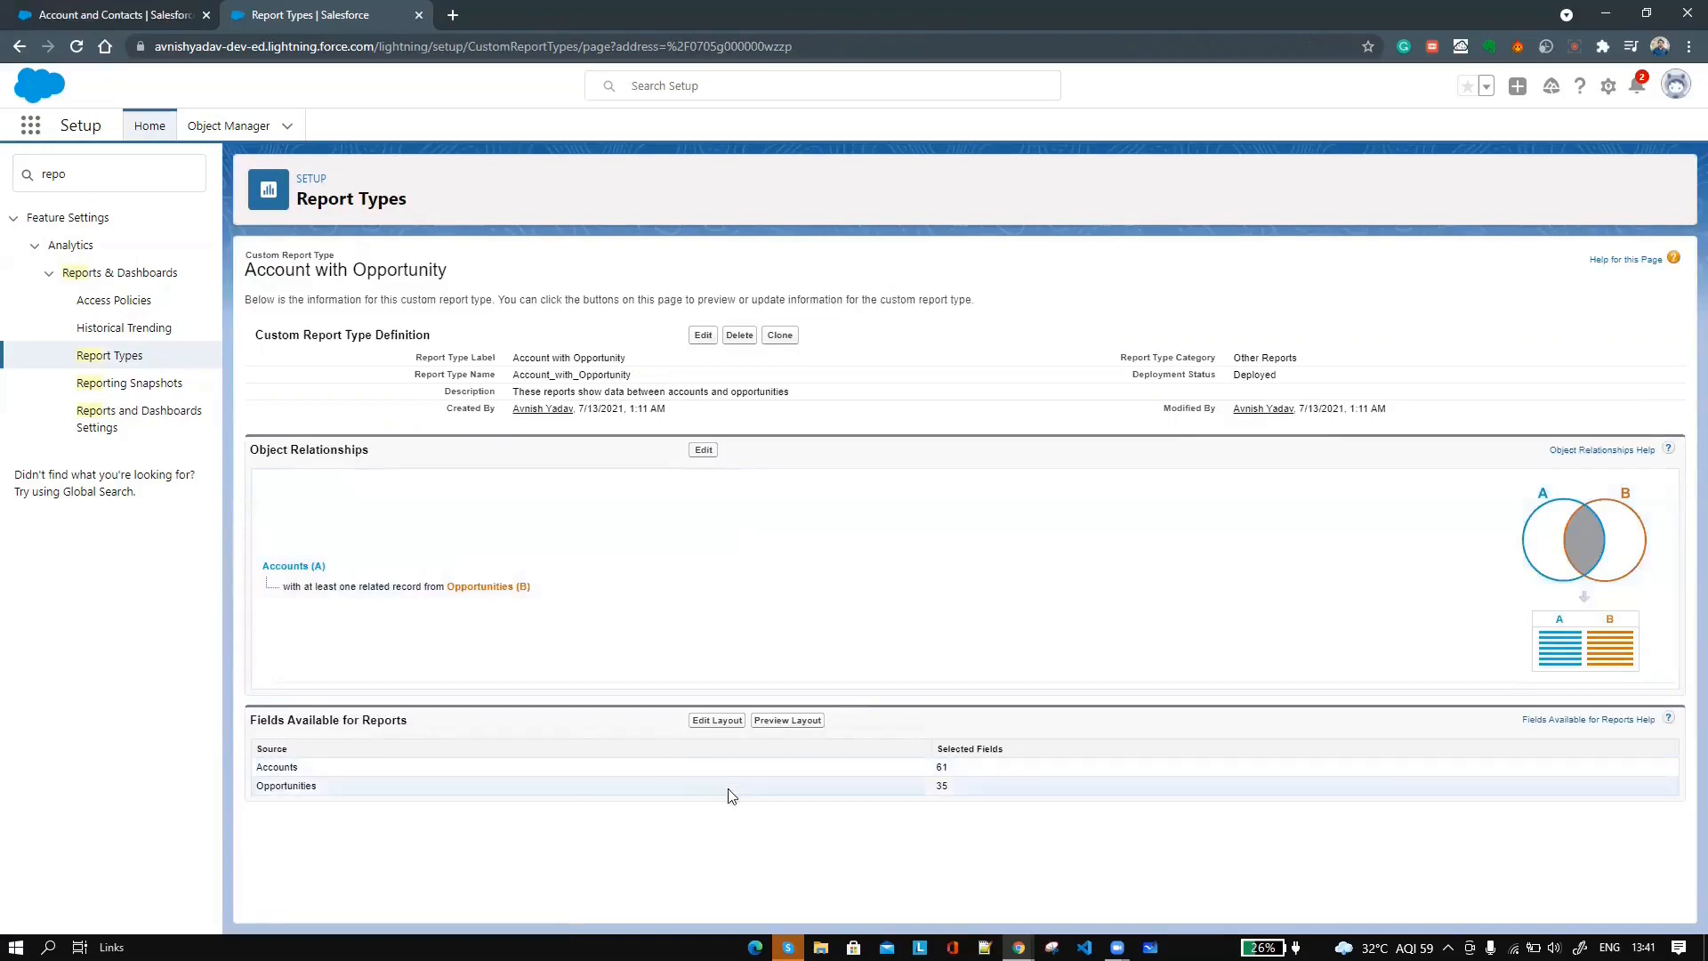
left_click(714, 722)
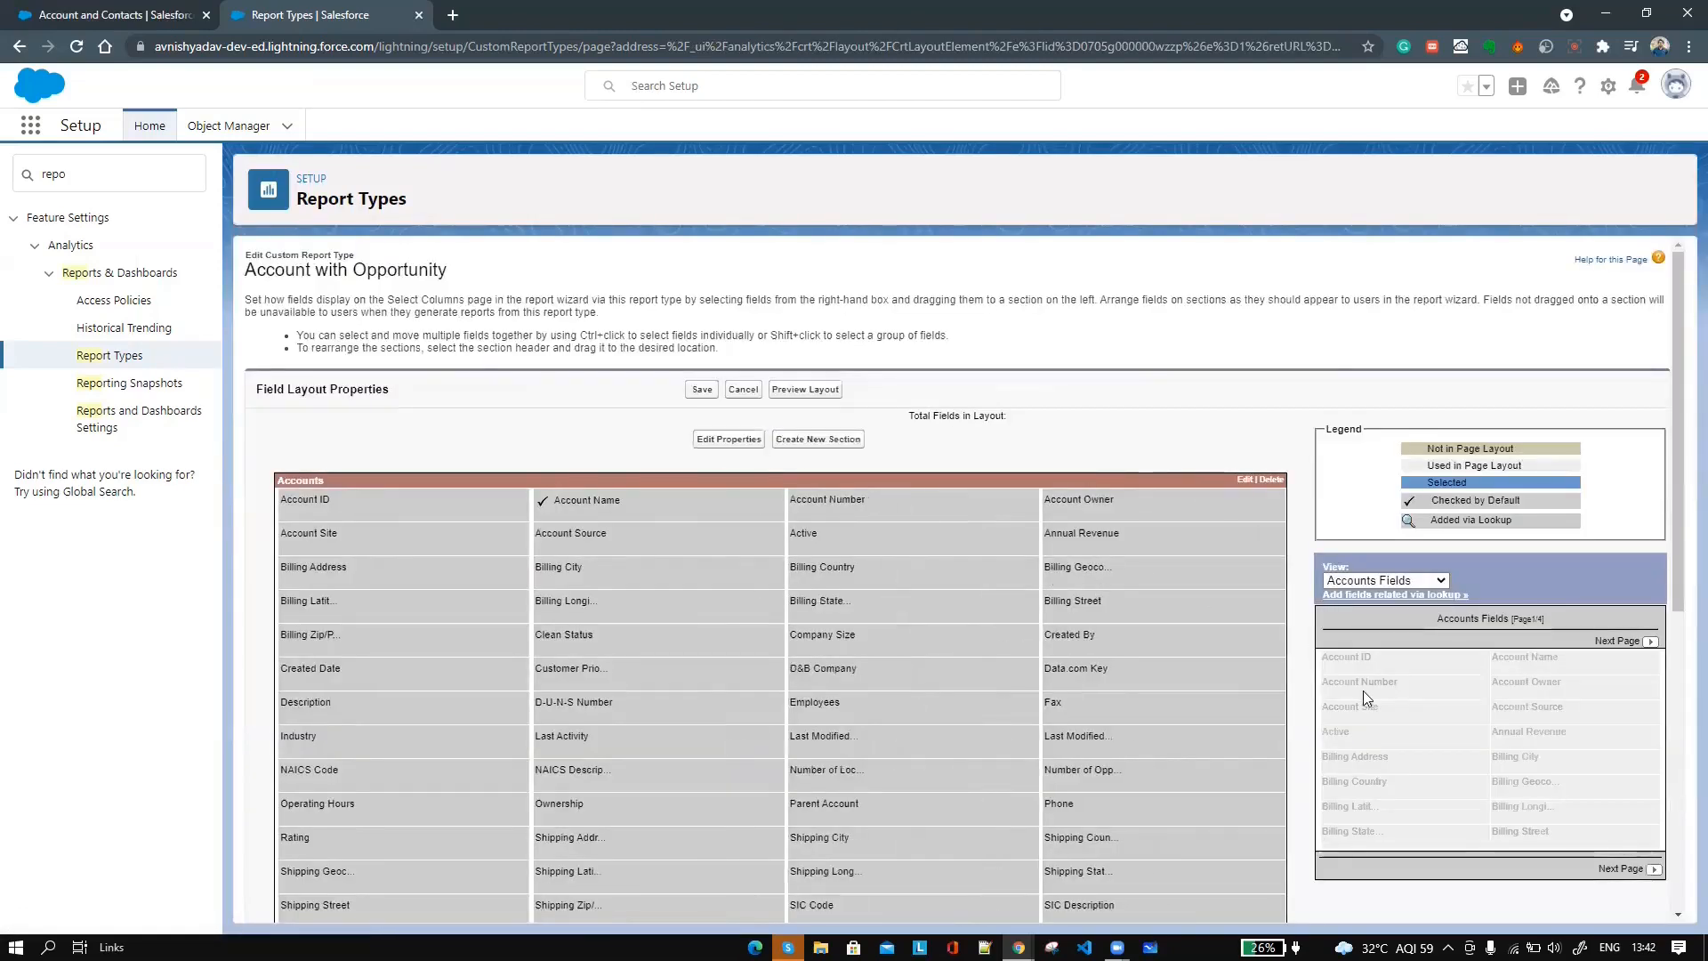
scroll(1366, 695, "down", 3)
scroll(1496, 418, "up", 2)
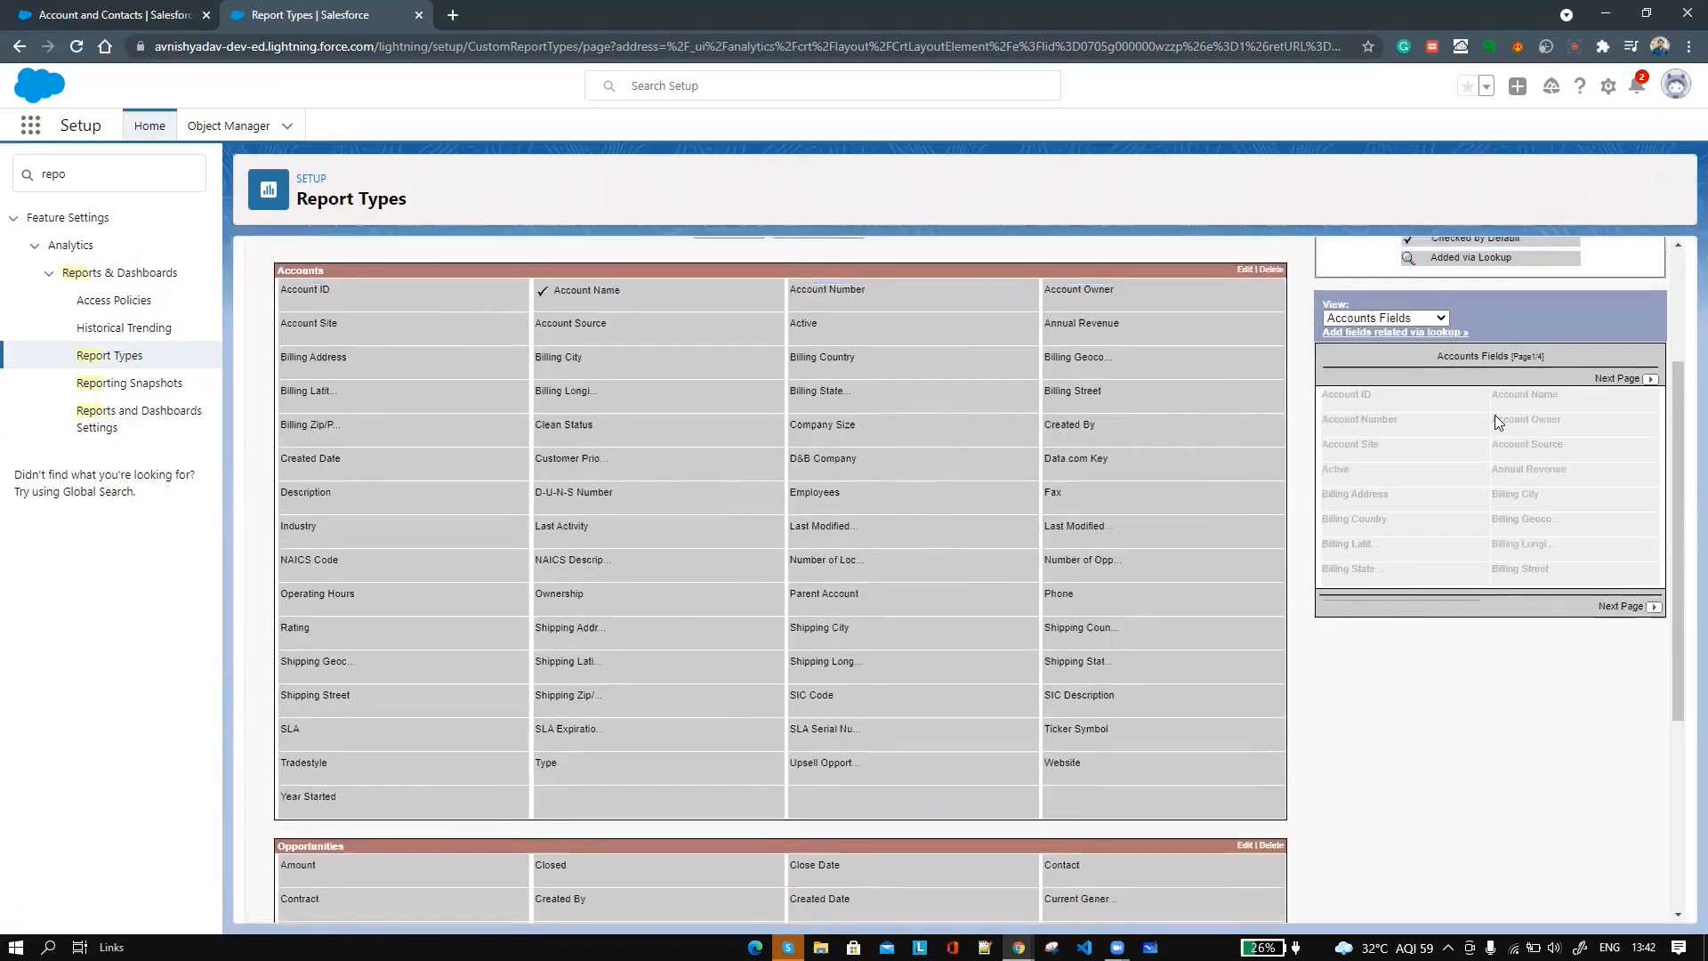
- Show the available Opportunities fields and add Account Name to the layout's Opportunities section, before Stage
left_click(1402, 448)
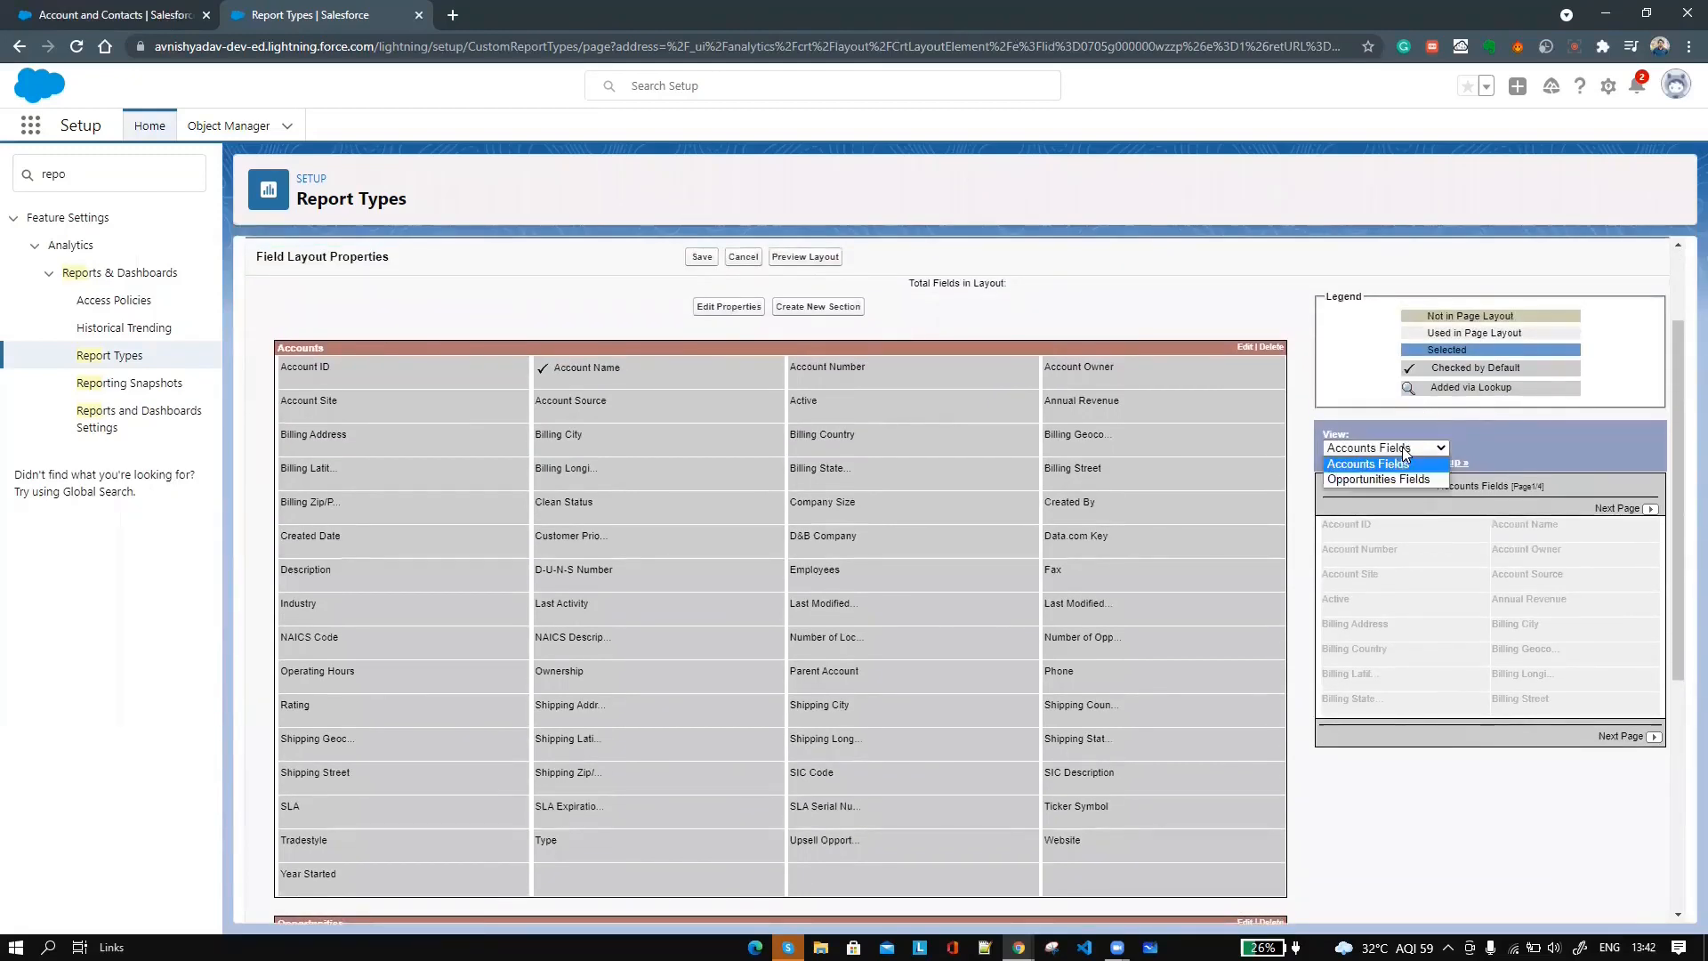
left_click(1391, 475)
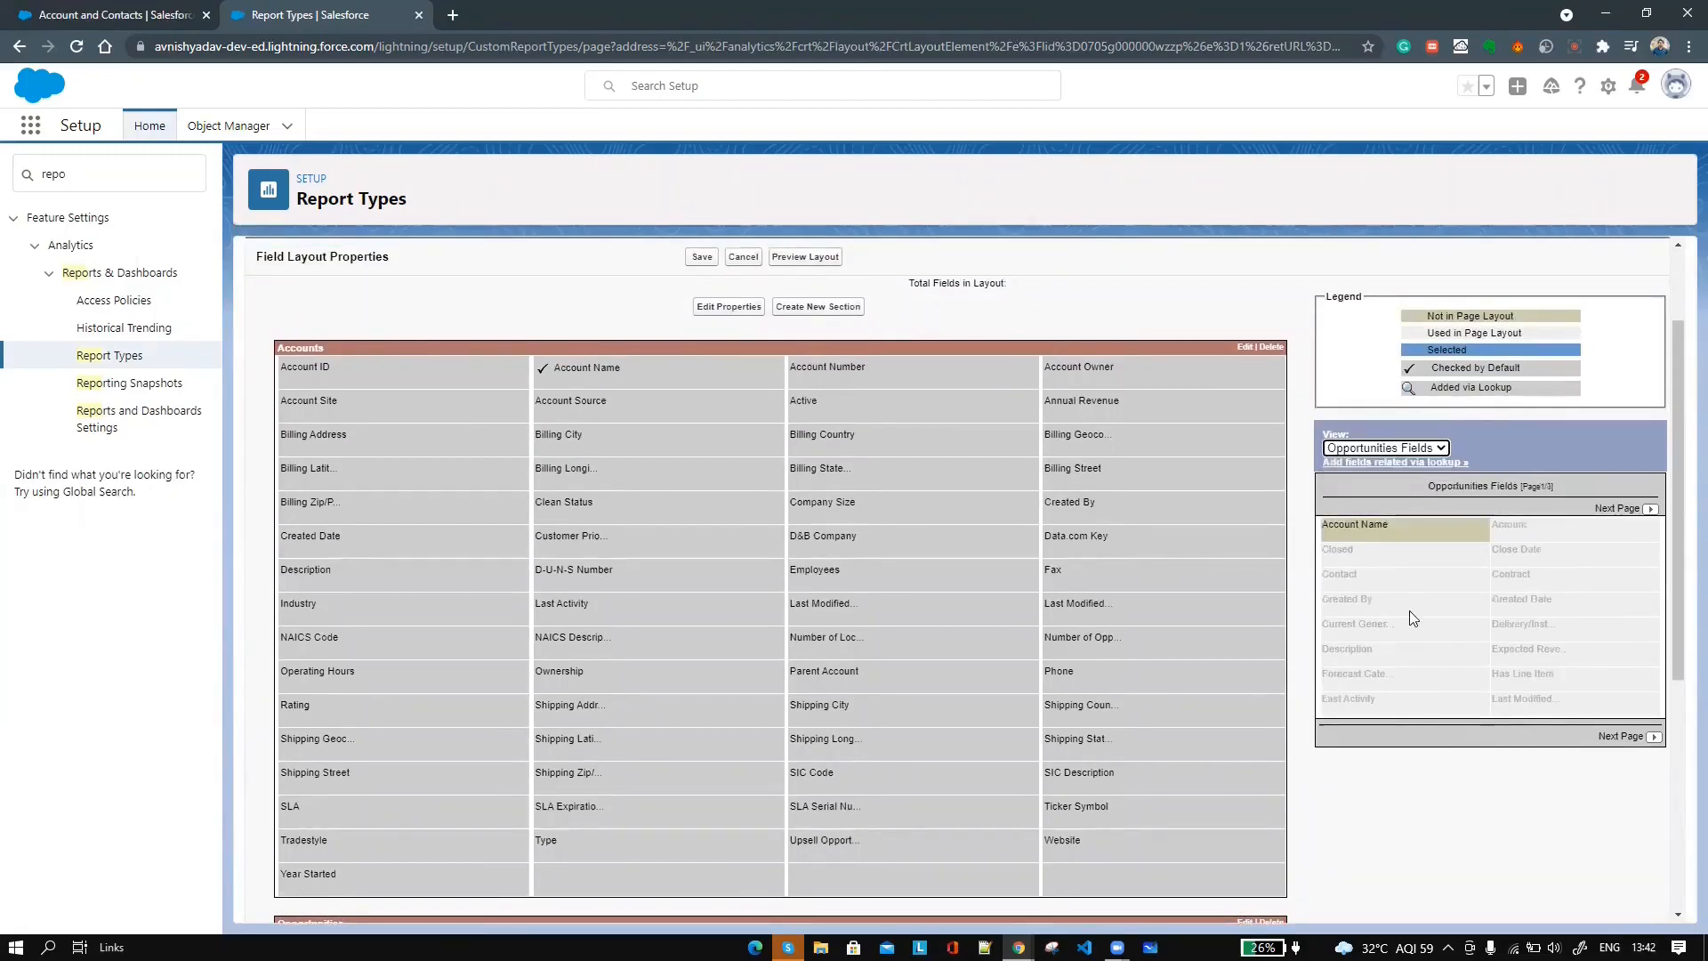
scroll(1401, 614, "down", 5)
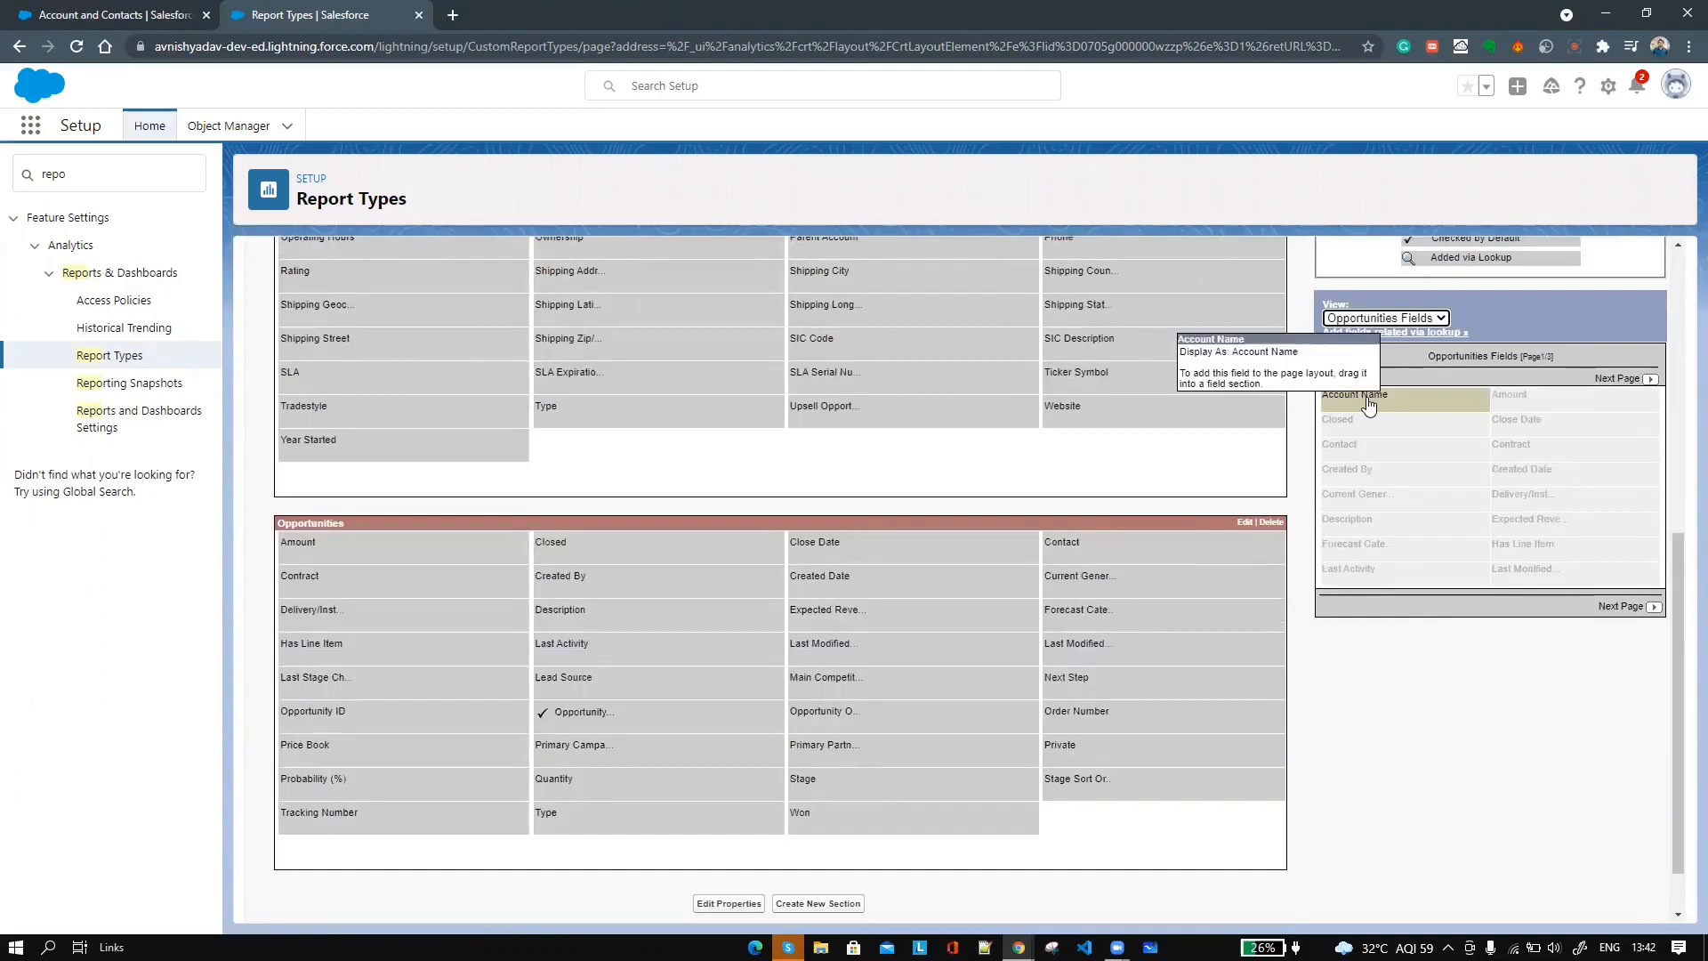
left_click_drag(1383, 404, 840, 777)
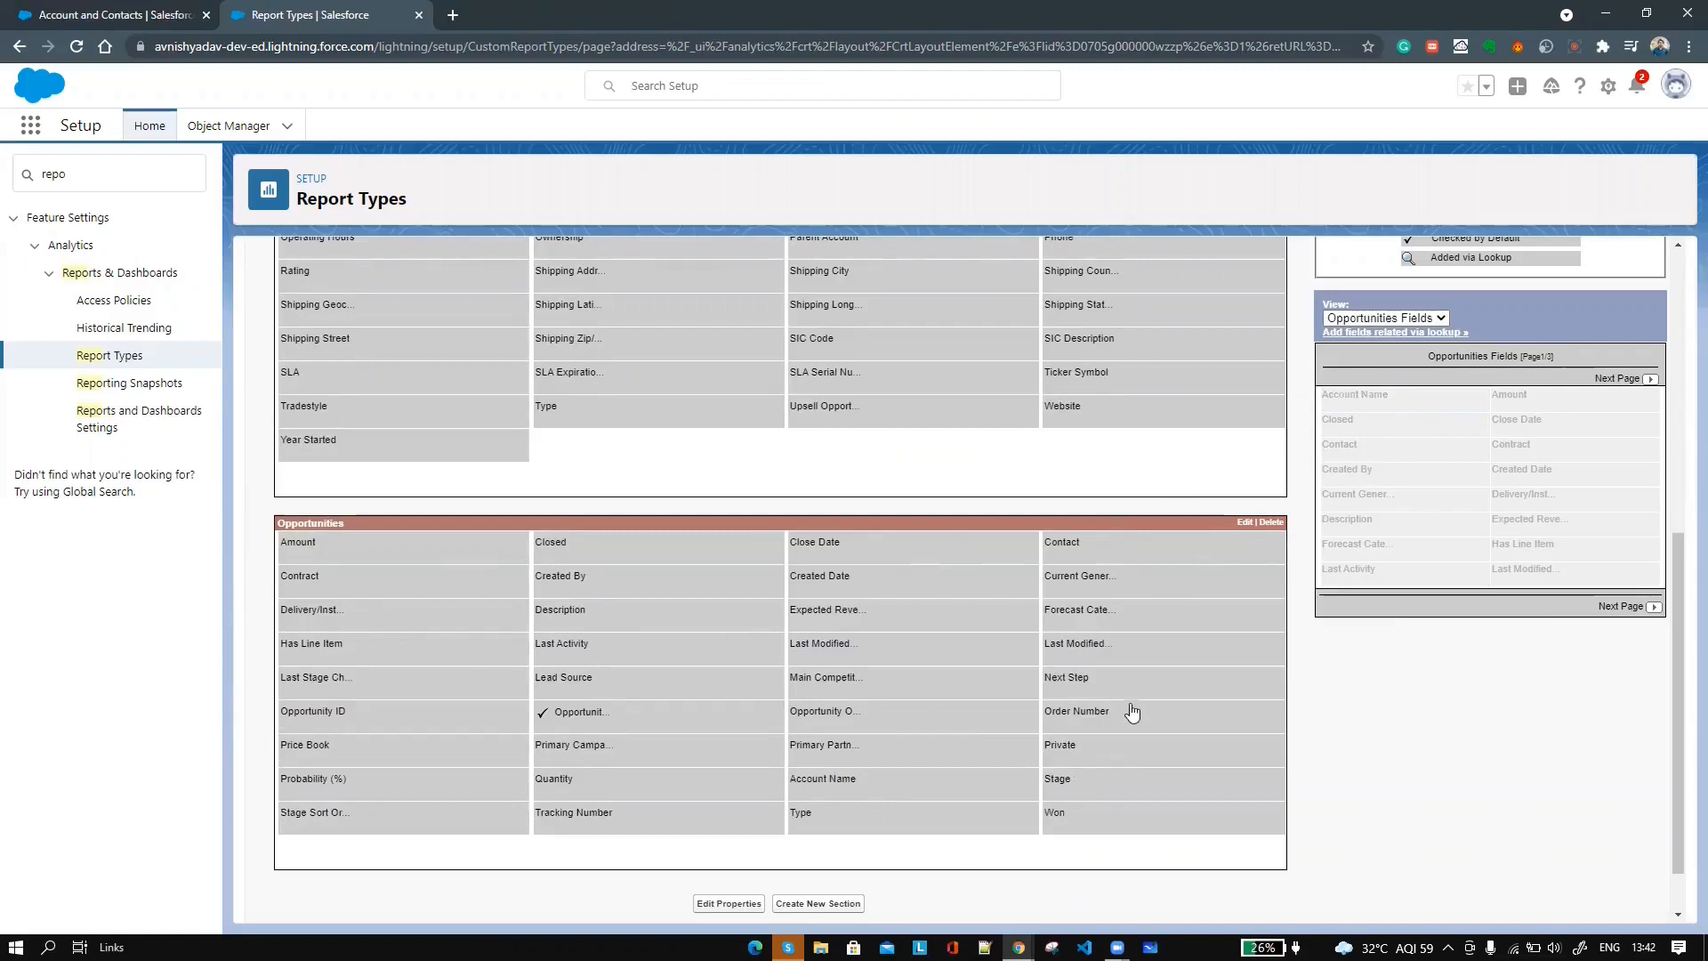
- Take Order Number out of the Opportunities section, put it back in front of Private, and save the field layout
left_click_drag(1080, 717, 1475, 418)
left_click_drag(1373, 508, 1002, 760)
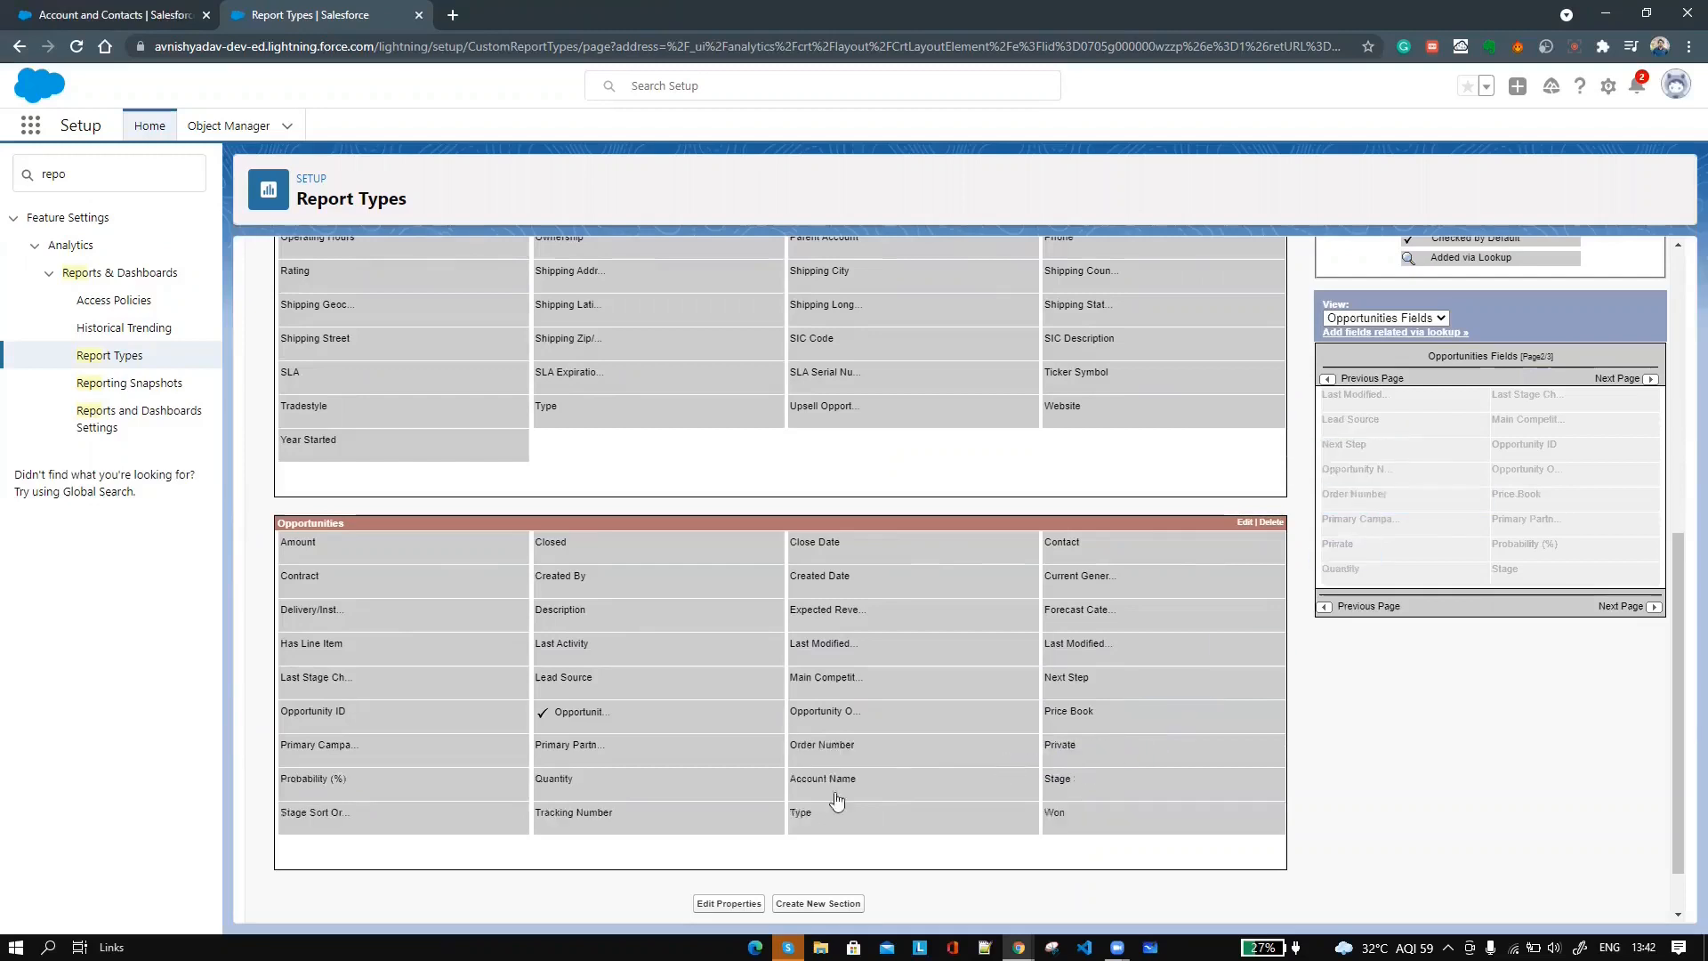
scroll(741, 817, "up", 6)
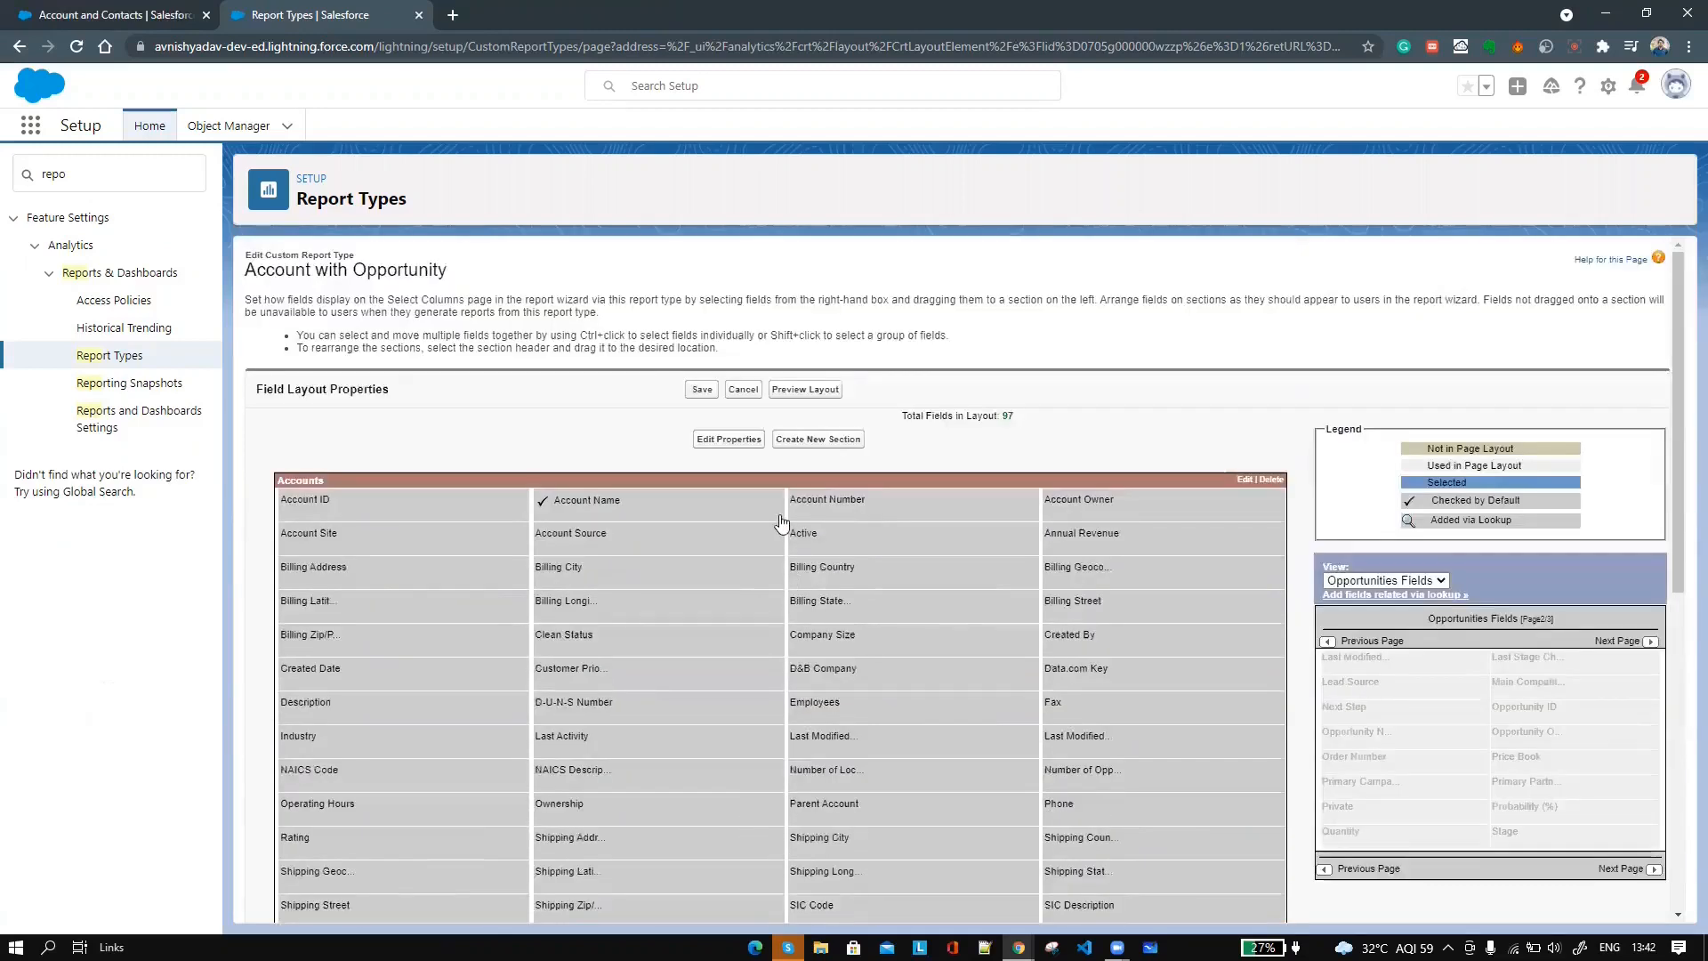
left_click(697, 392)
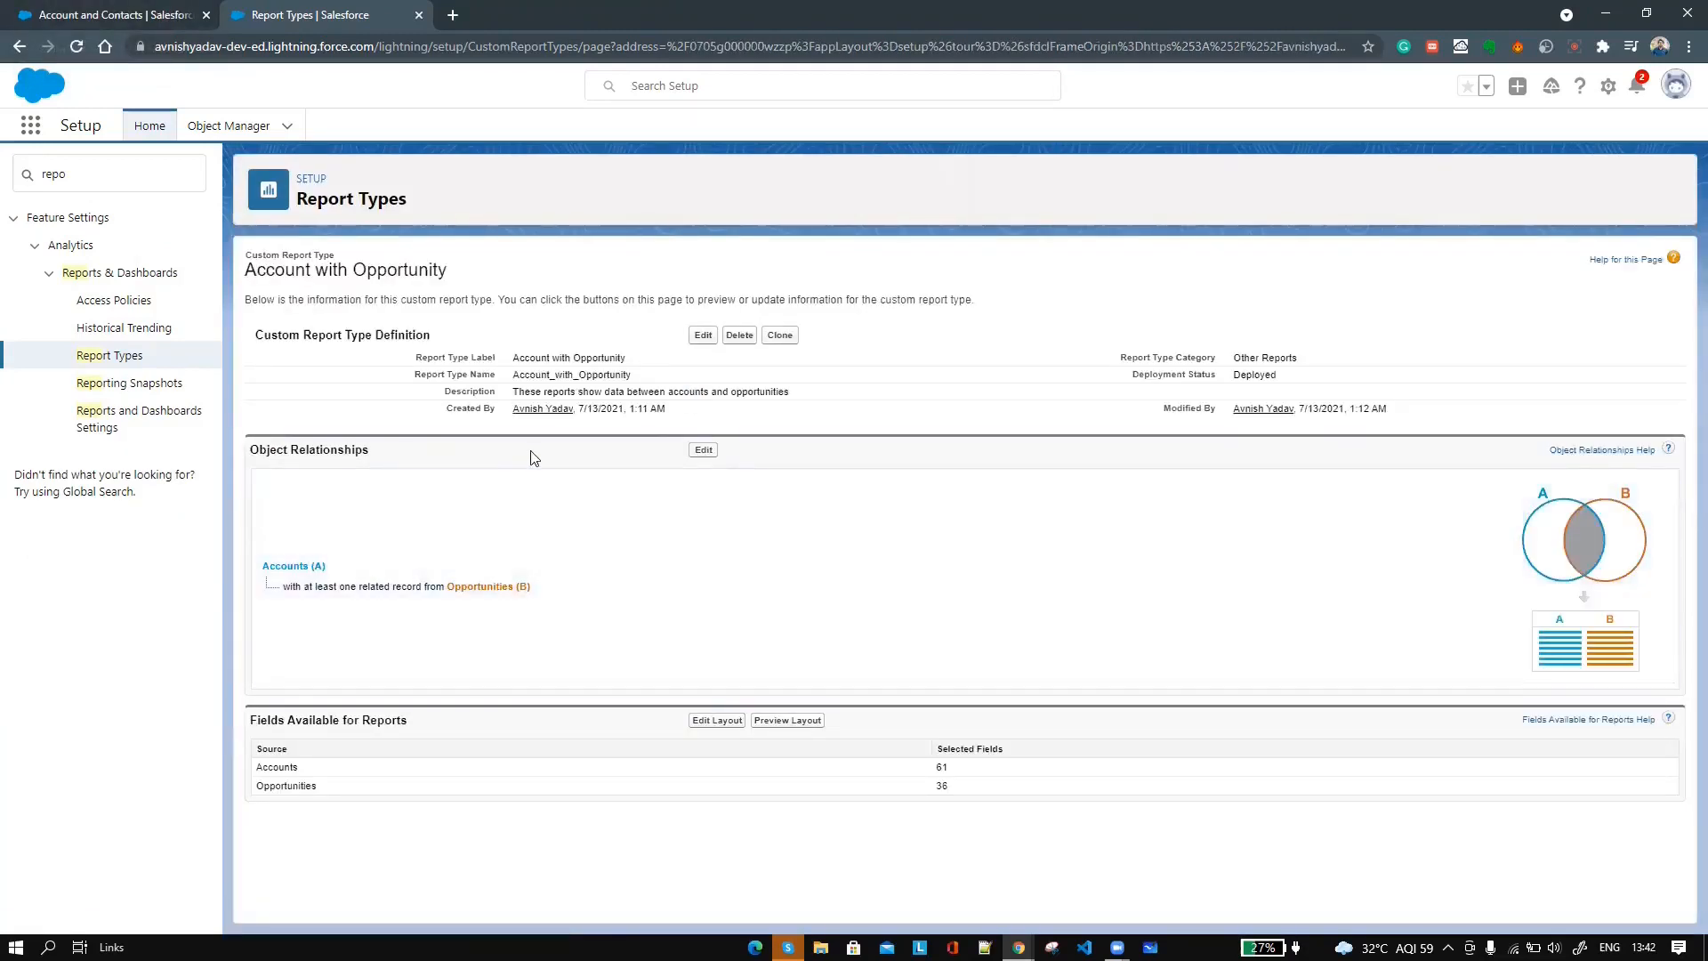
- Return to the Sales app's reports and start a new report using the Account with Opportunity type from Other Reports
left_click(181, 7)
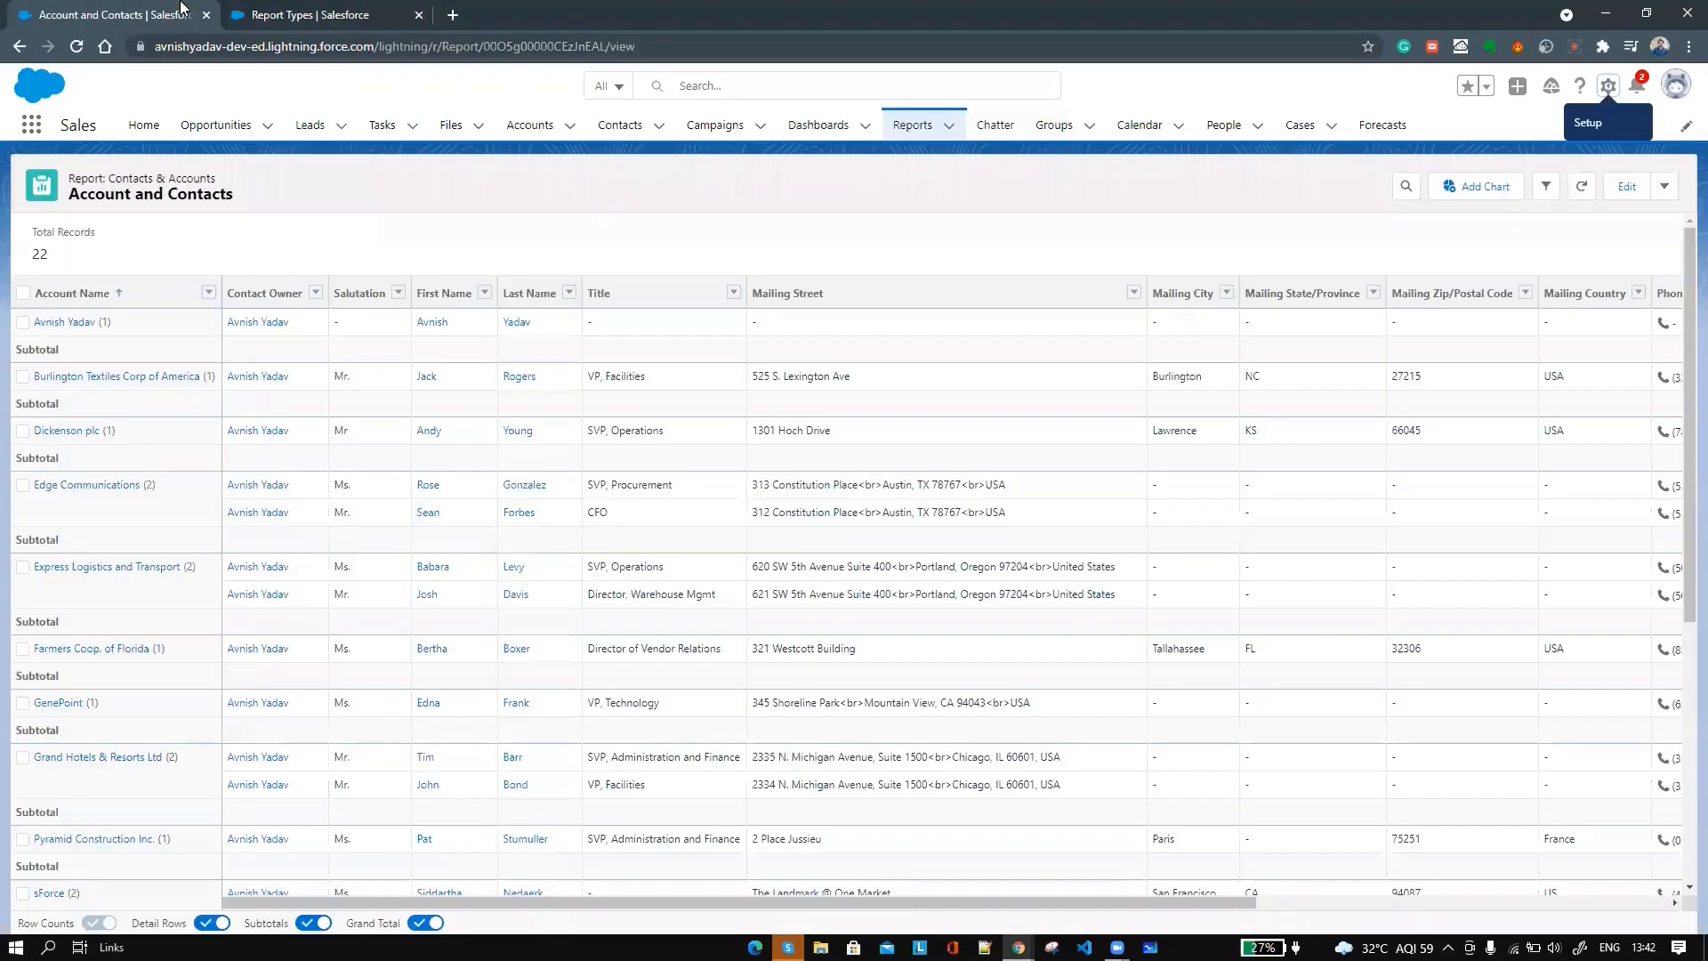
left_click(920, 132)
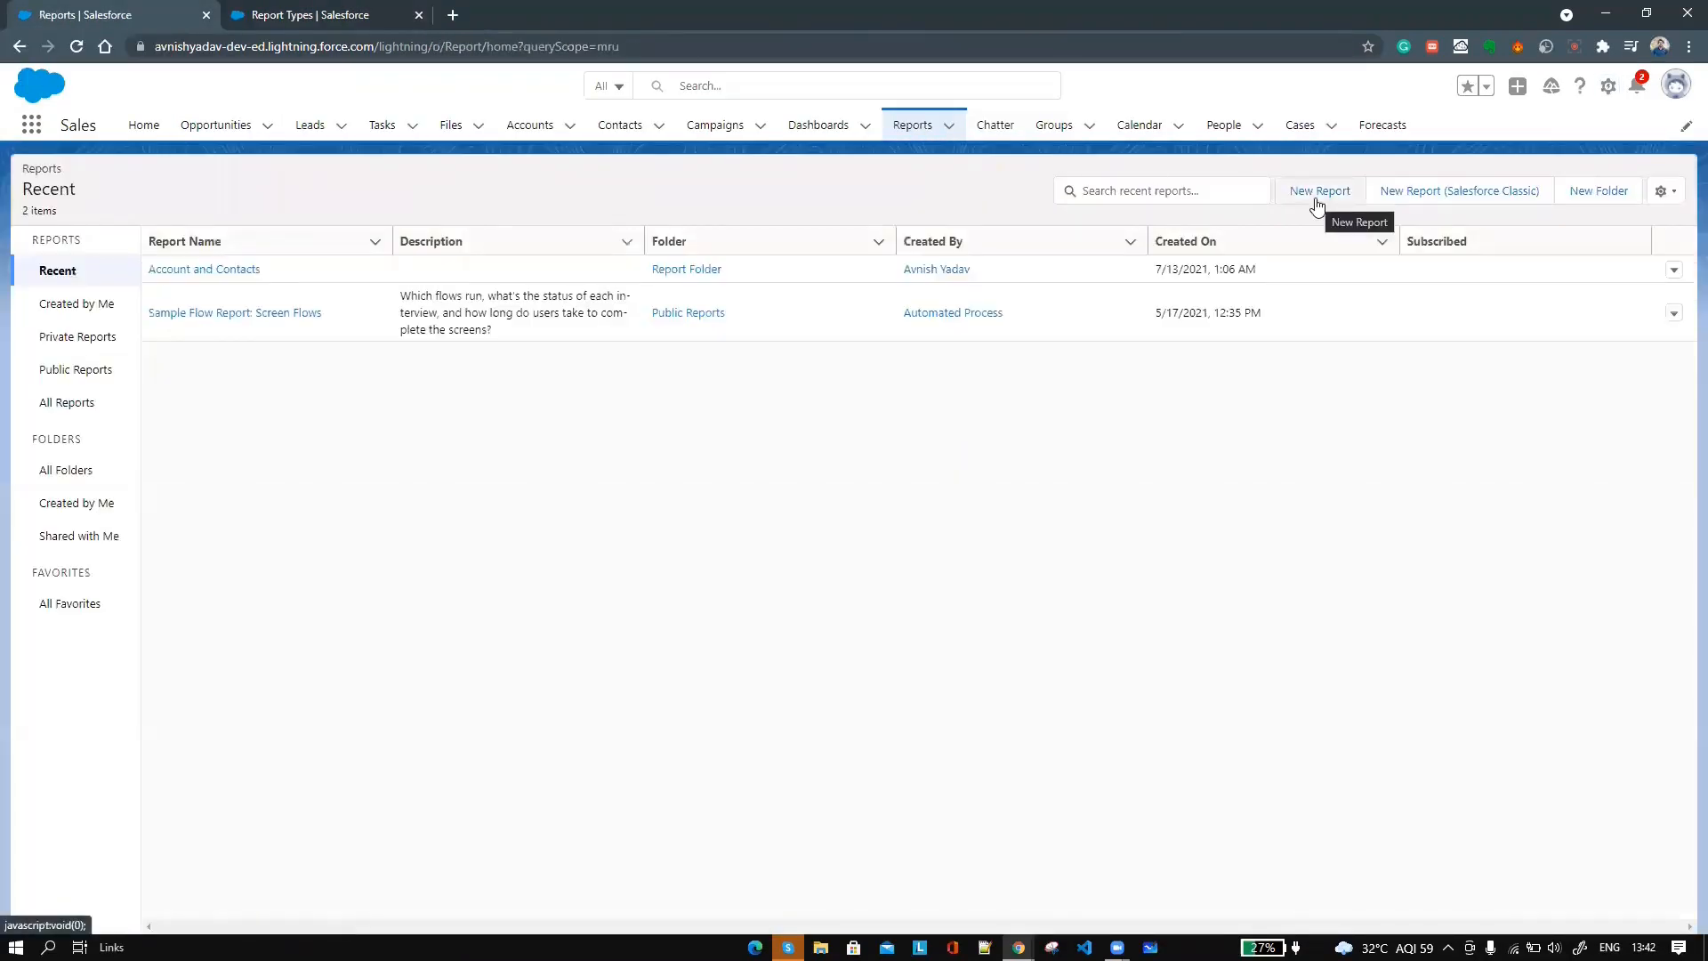
left_click(1317, 203)
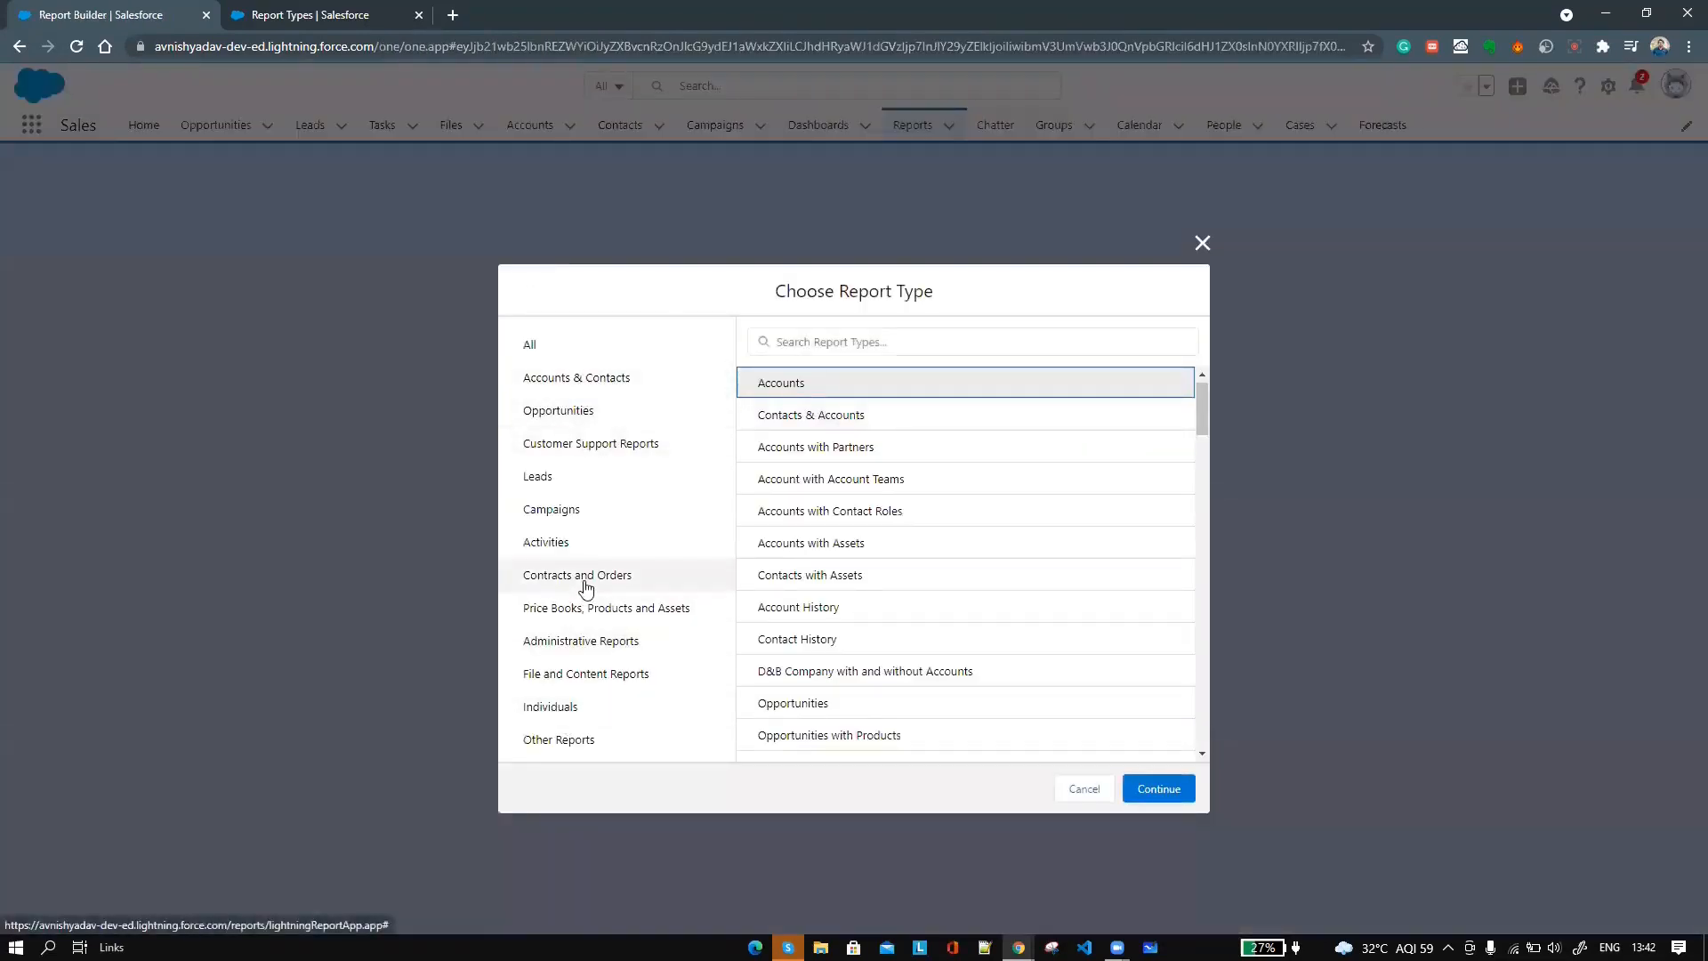
left_click(571, 747)
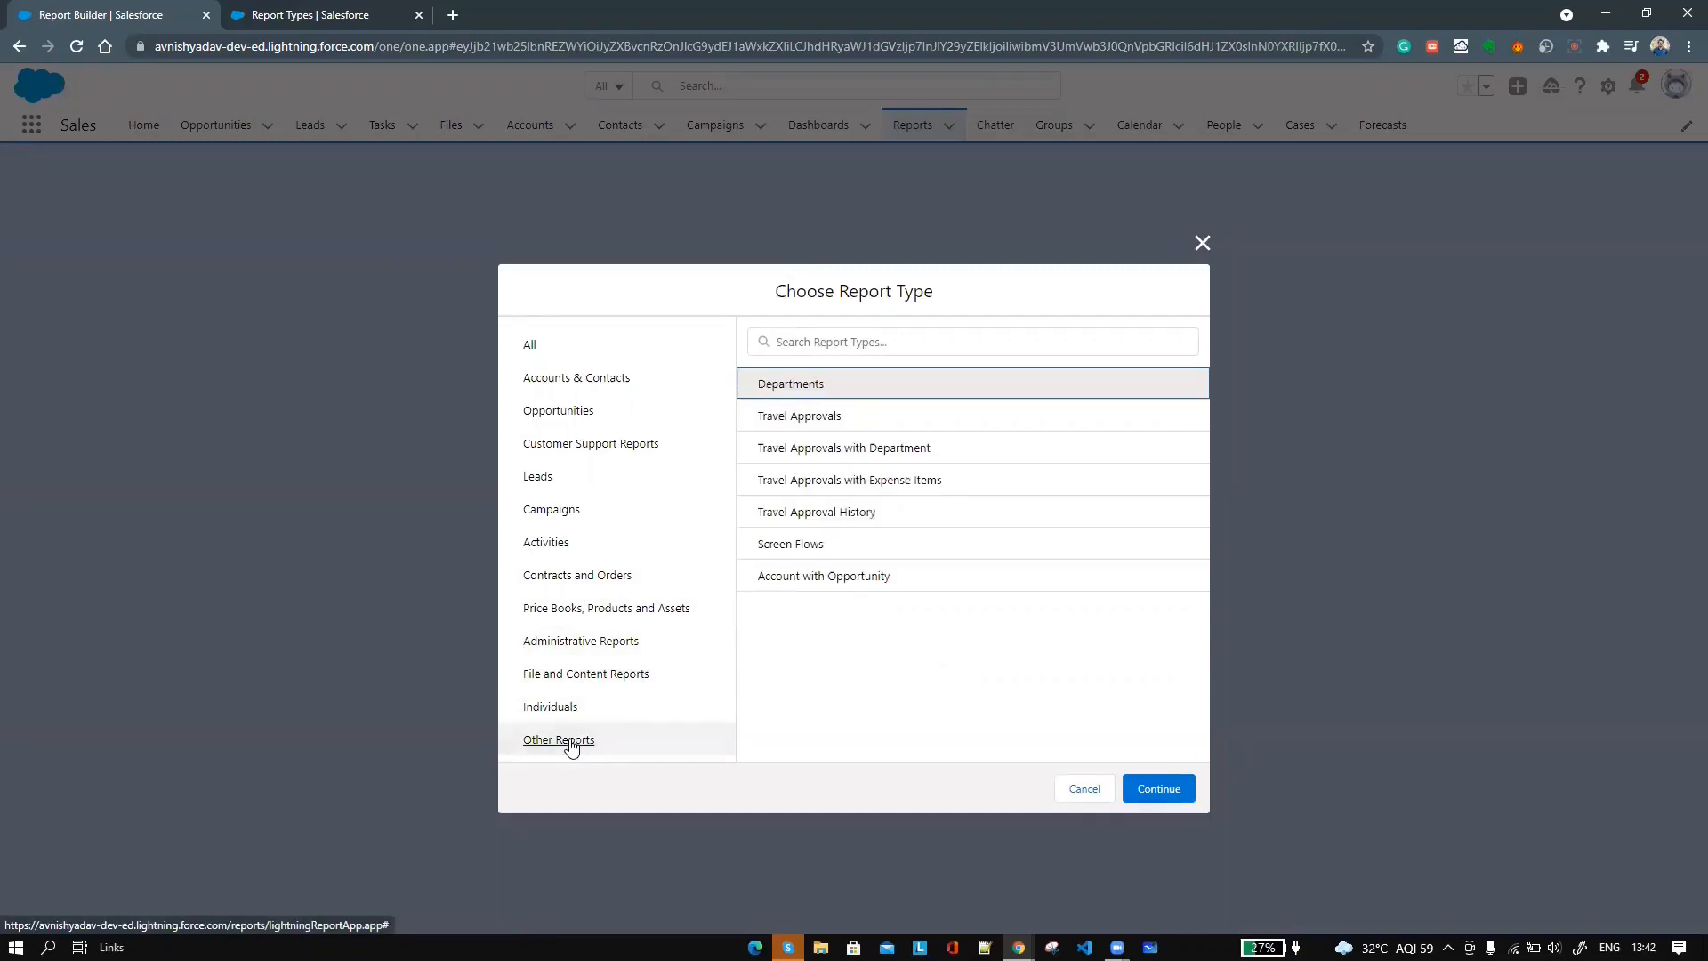
left_click(836, 584)
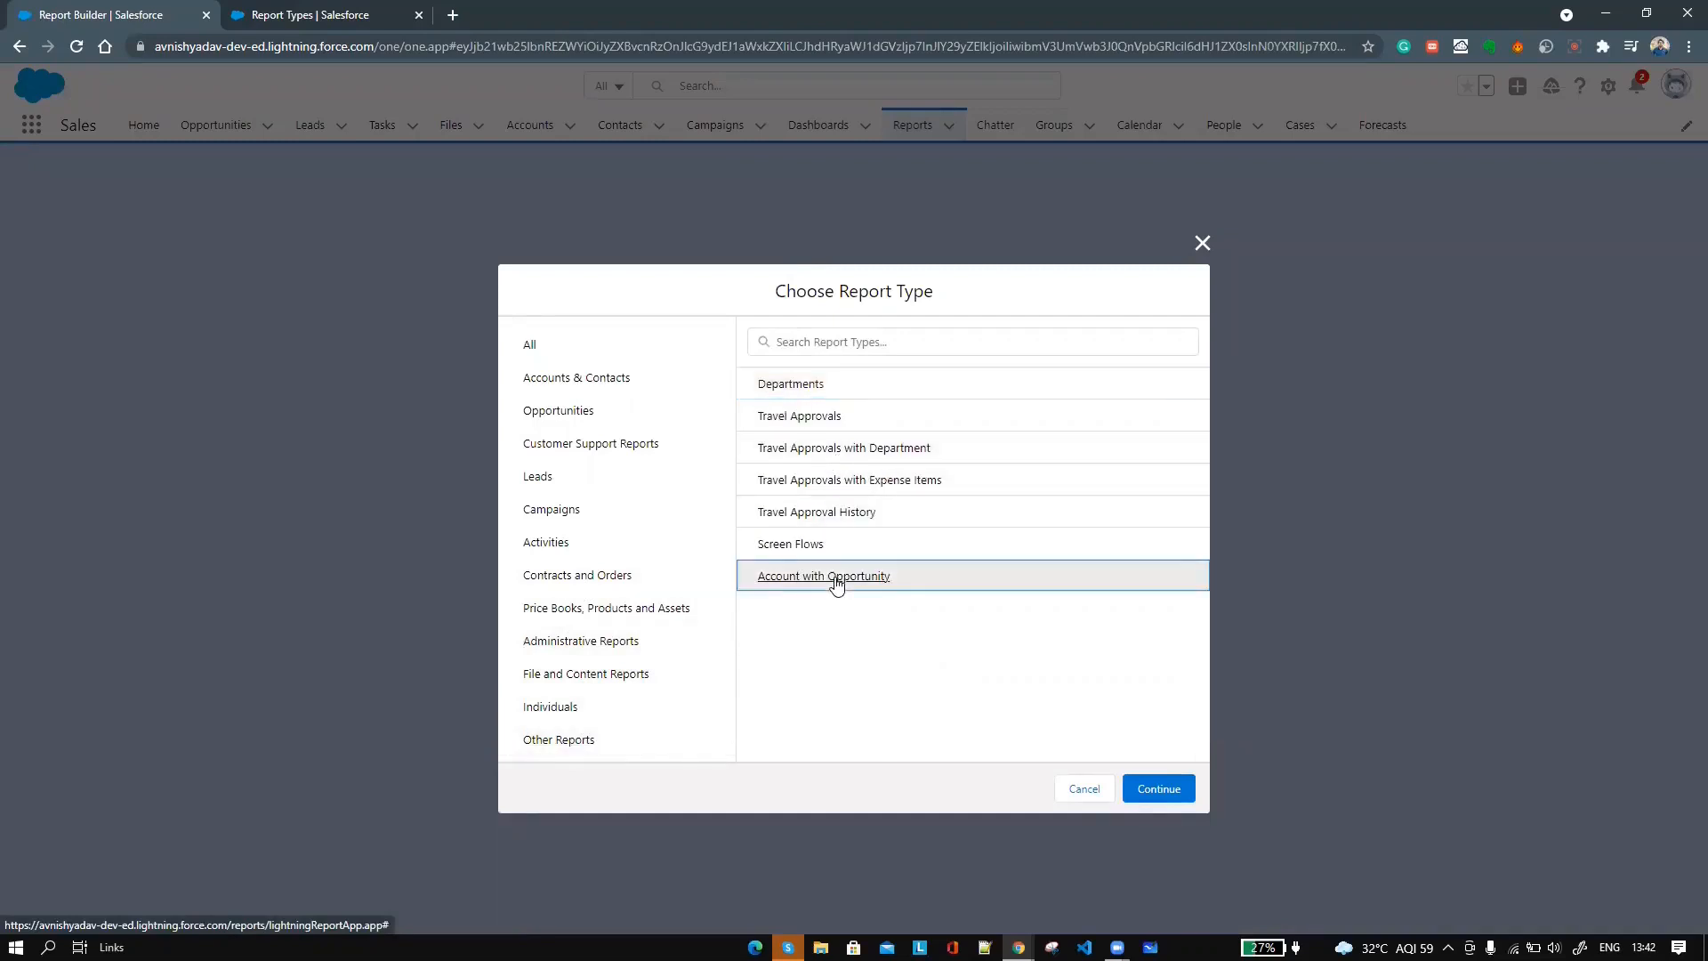